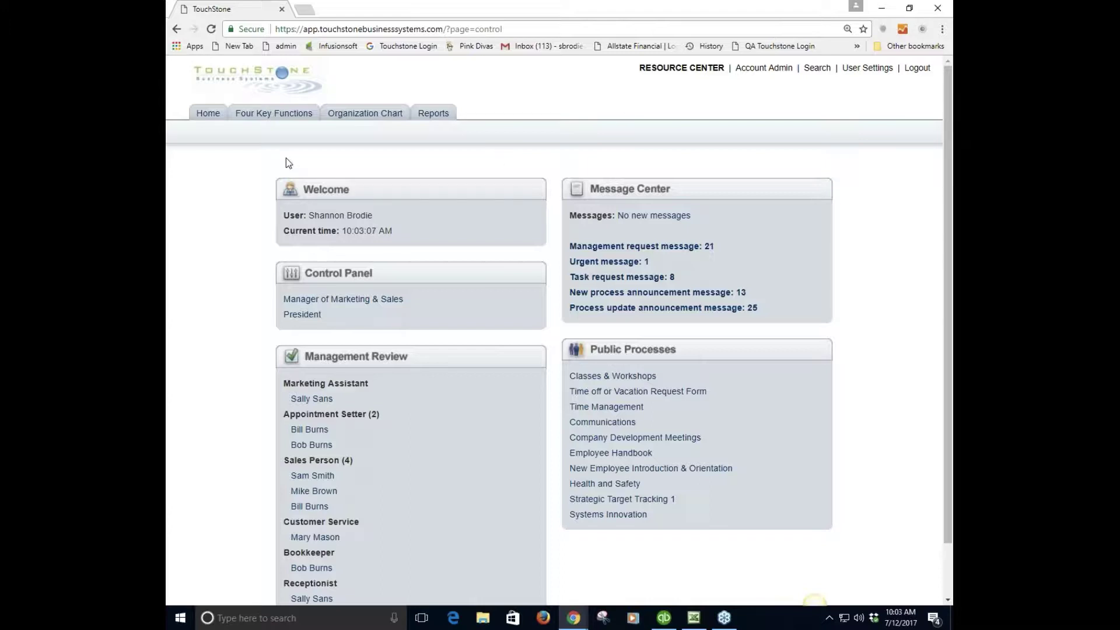
- Open the Referral Development process from Advertising in the "Getting" the Business function
{"action": "left_click", "coordinate": [274, 114]}
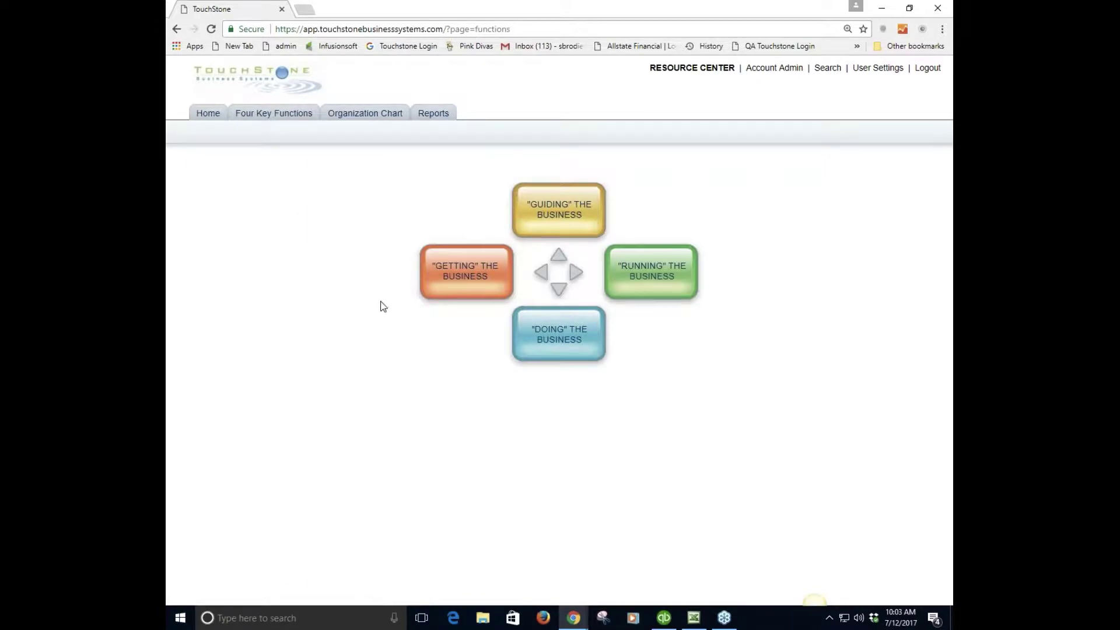
{"action": "left_click", "coordinate": [440, 267]}
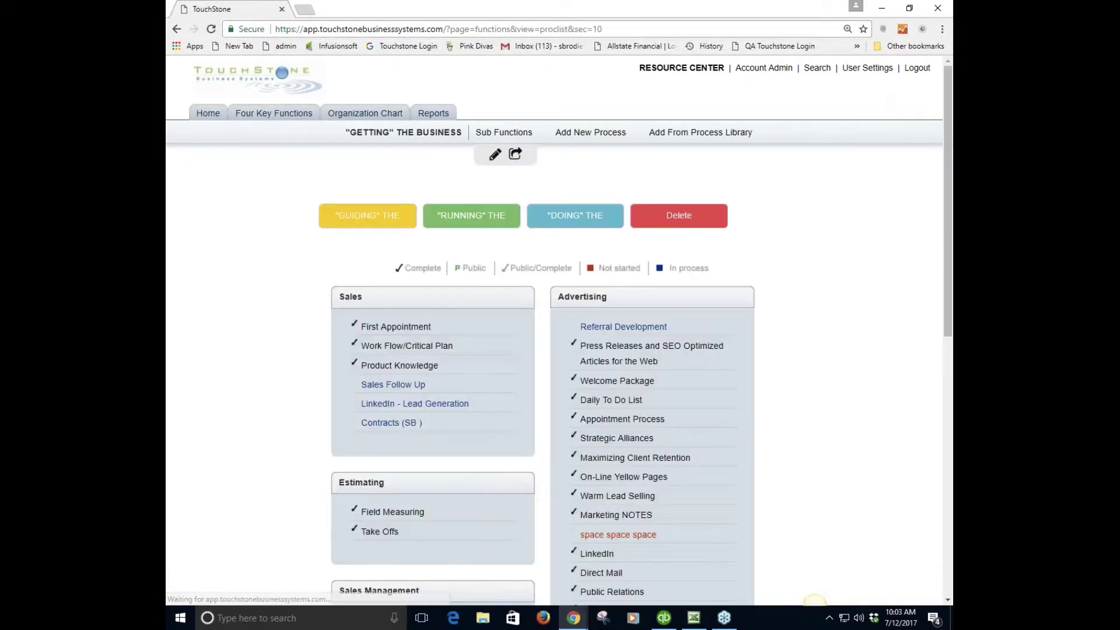
{"action": "left_click", "coordinate": [625, 328]}
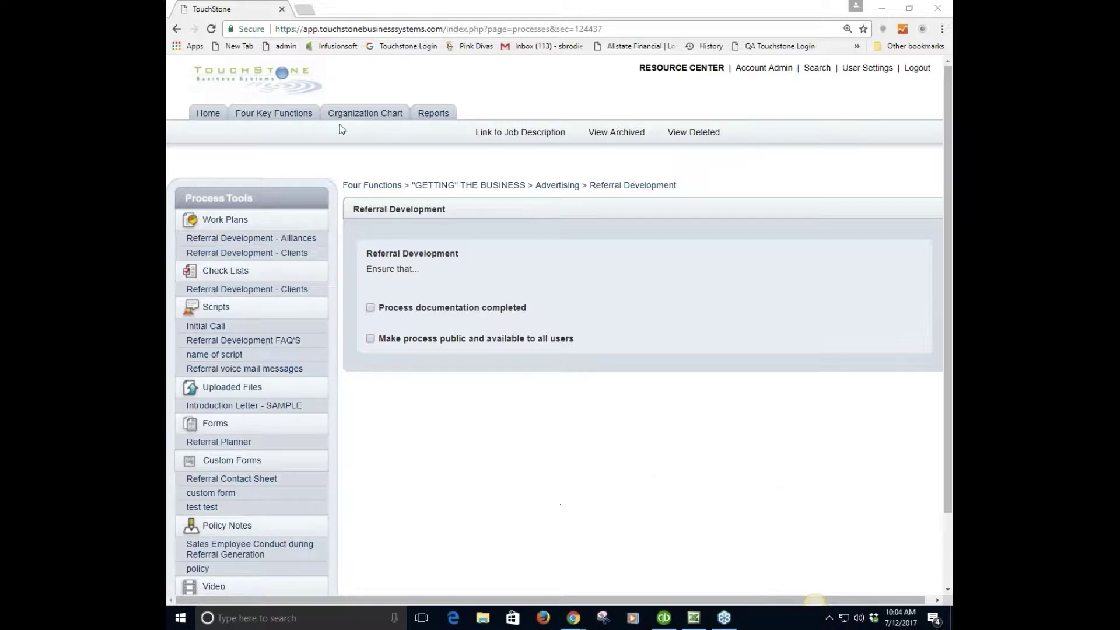
- Reach the Referral Development process through the Manager of Marketing & Sales job description in the organization chart
{"action": "left_click", "coordinate": [365, 114]}
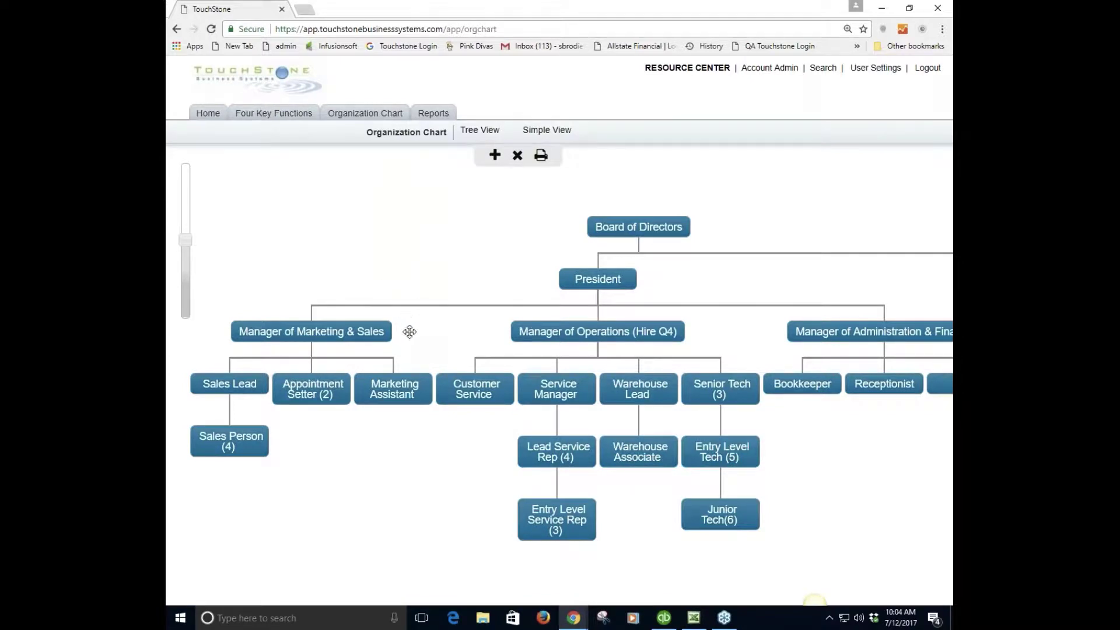
{"action": "left_click", "coordinate": [316, 337]}
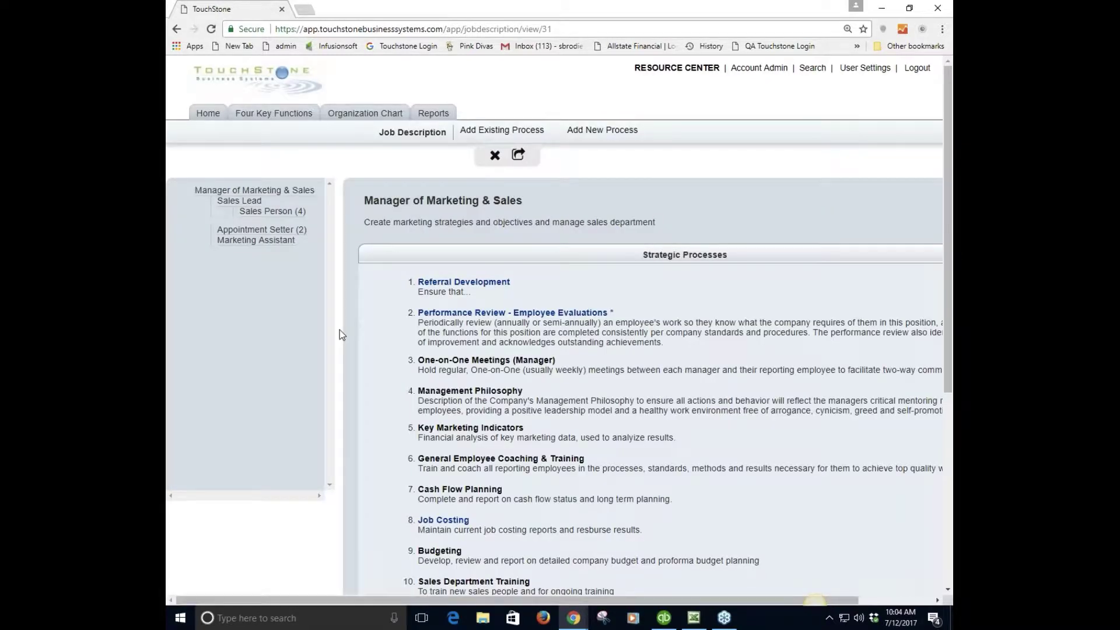
{"action": "left_click", "coordinate": [466, 285]}
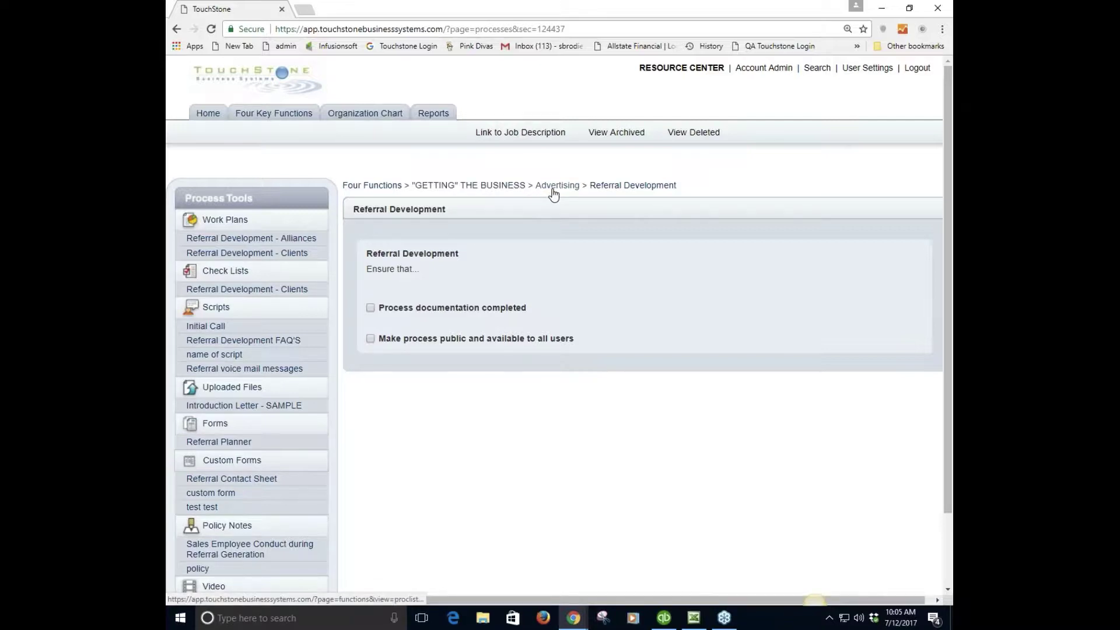
- Unlink Referral Development from the Sales Person (4) job description and link it again as a Tactical process
{"action": "left_click", "coordinate": [530, 133]}
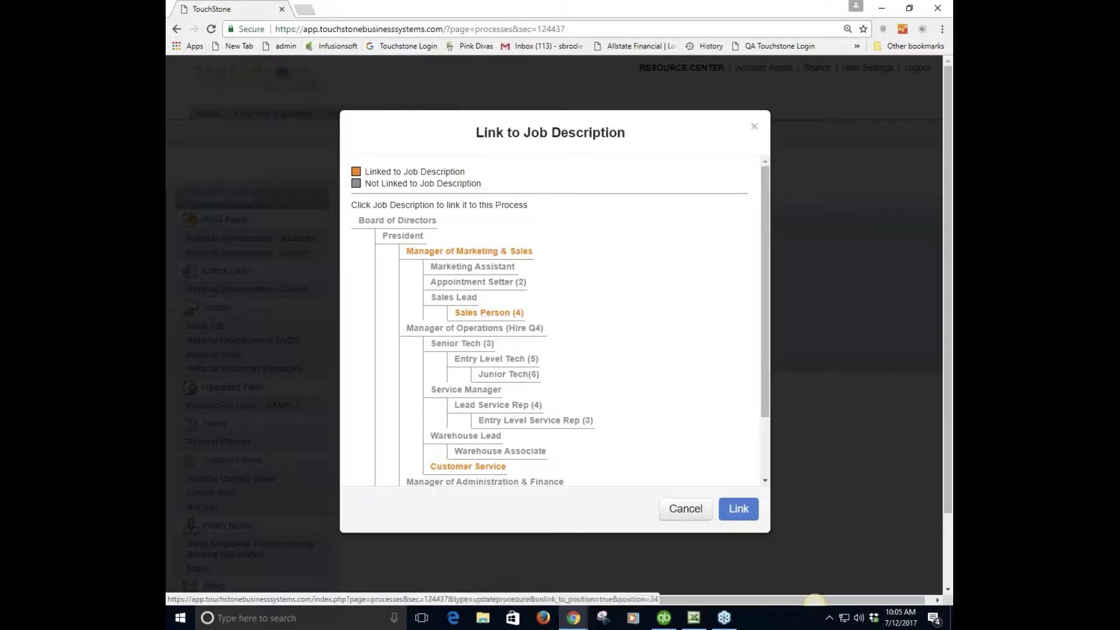
{"action": "left_click", "coordinate": [475, 315]}
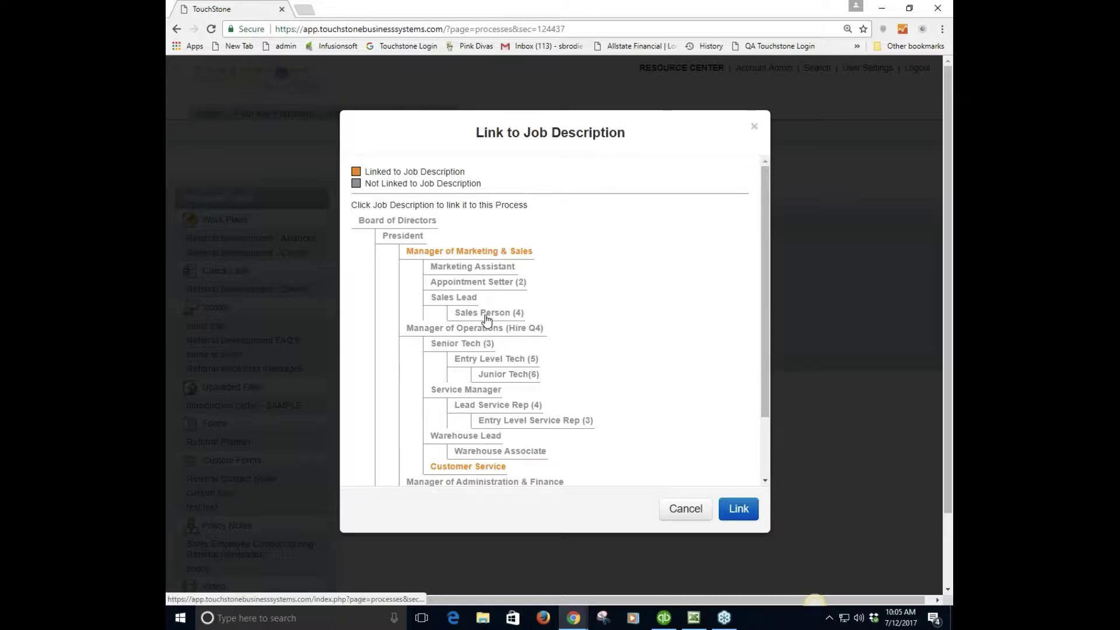
{"action": "left_click", "coordinate": [485, 317]}
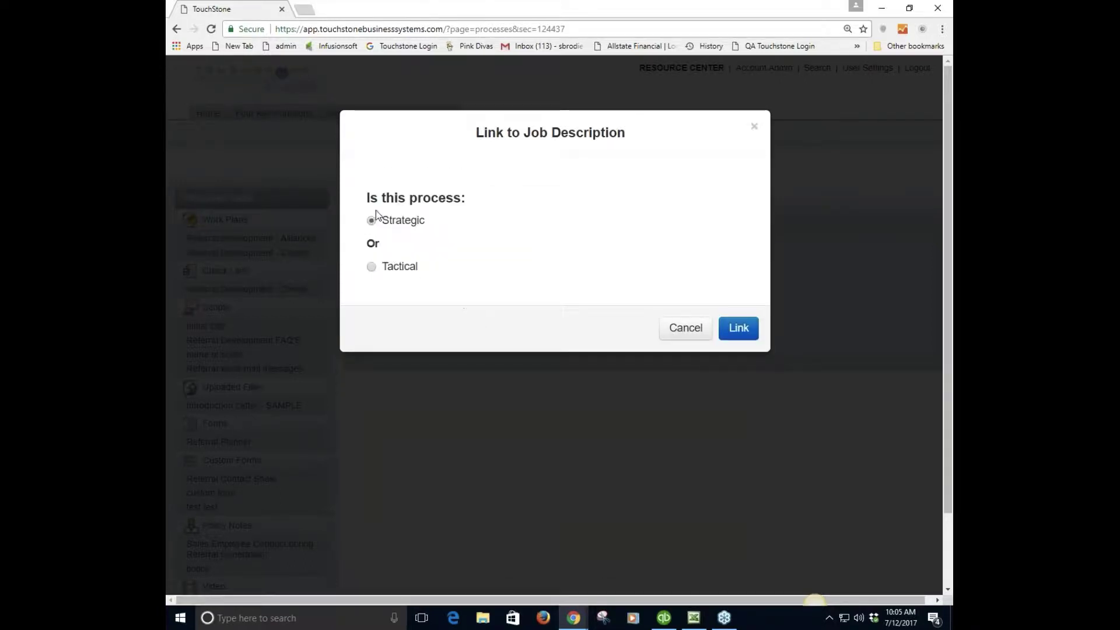
{"action": "left_click", "coordinate": [371, 268]}
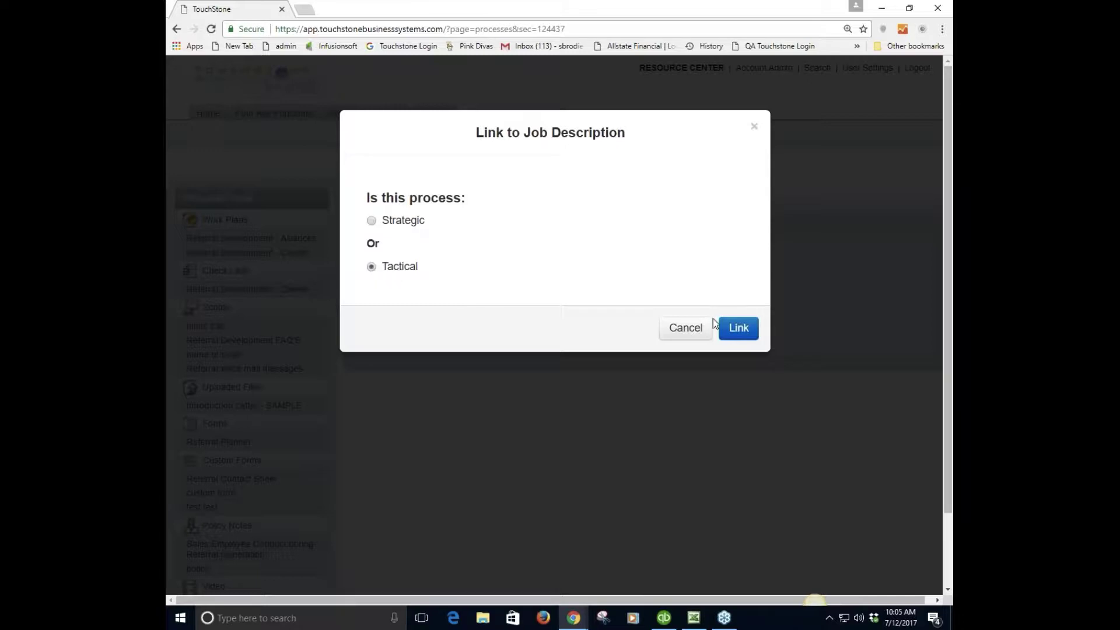
{"action": "left_click", "coordinate": [735, 328]}
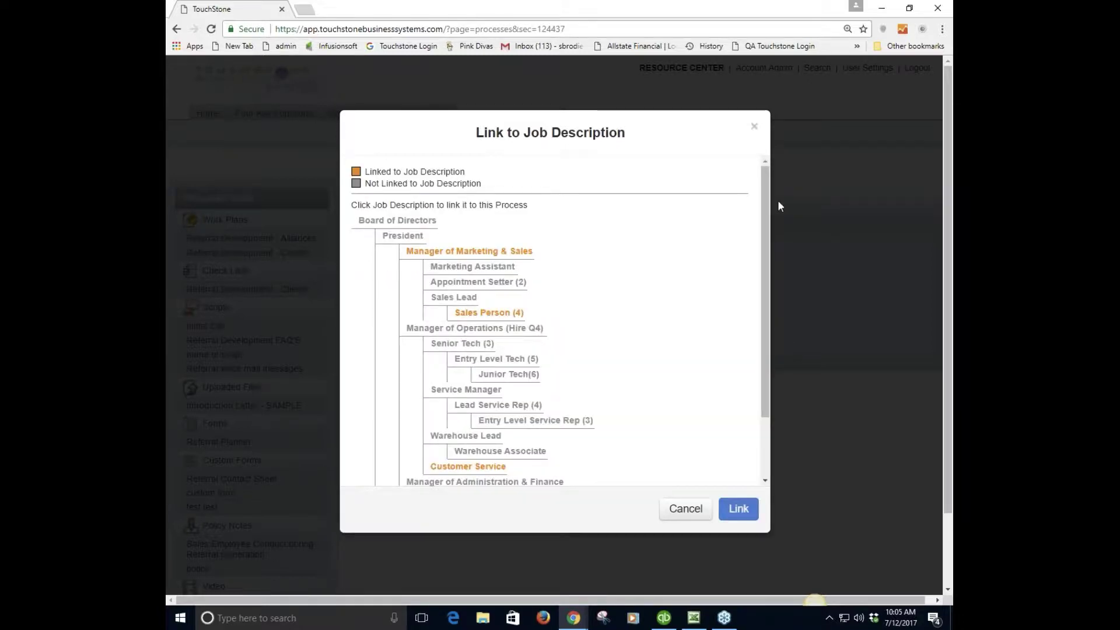
{"action": "left_click", "coordinate": [754, 126]}
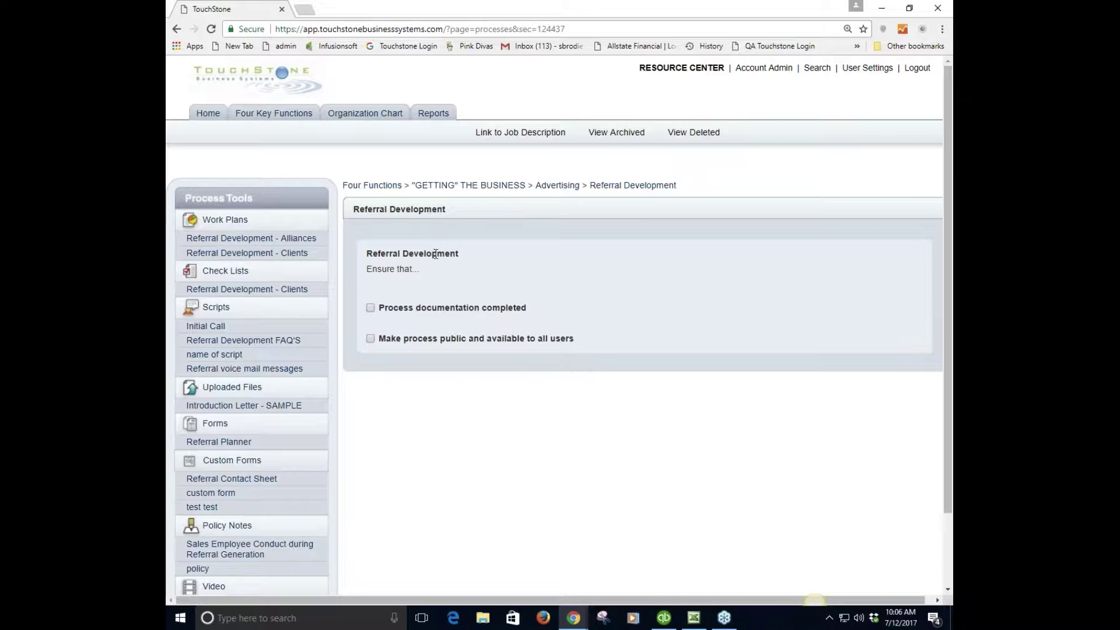
- Save the process title as is and add the line "How to..." below "Ensure that..." in the process description
{"action": "left_click", "coordinate": [436, 255]}
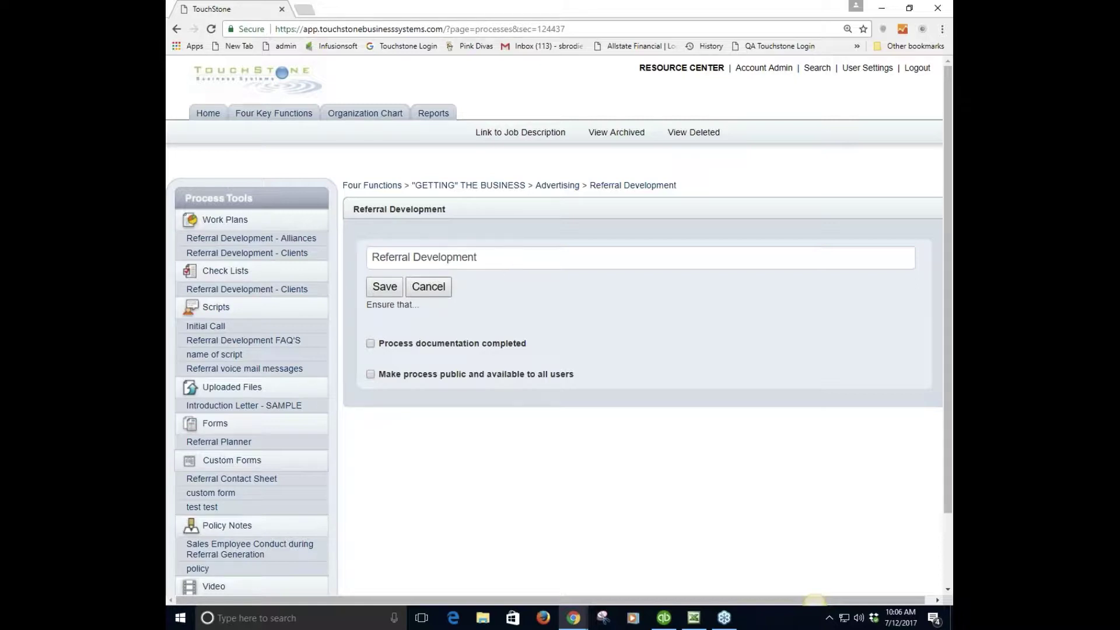
{"action": "left_click", "coordinate": [384, 288]}
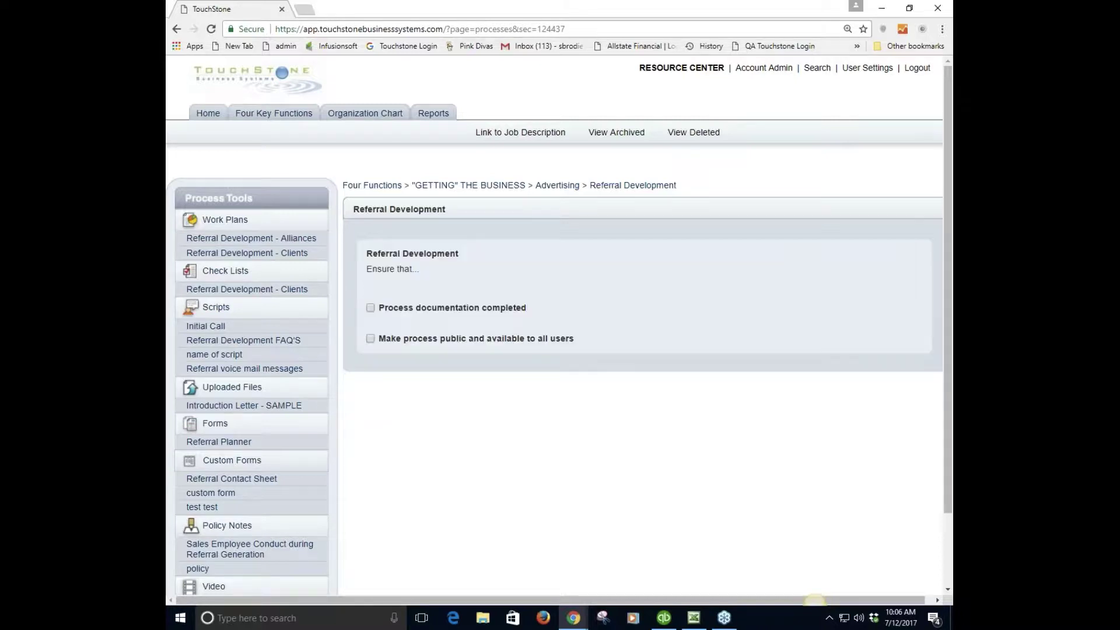
{"action": "left_click", "coordinate": [401, 270]}
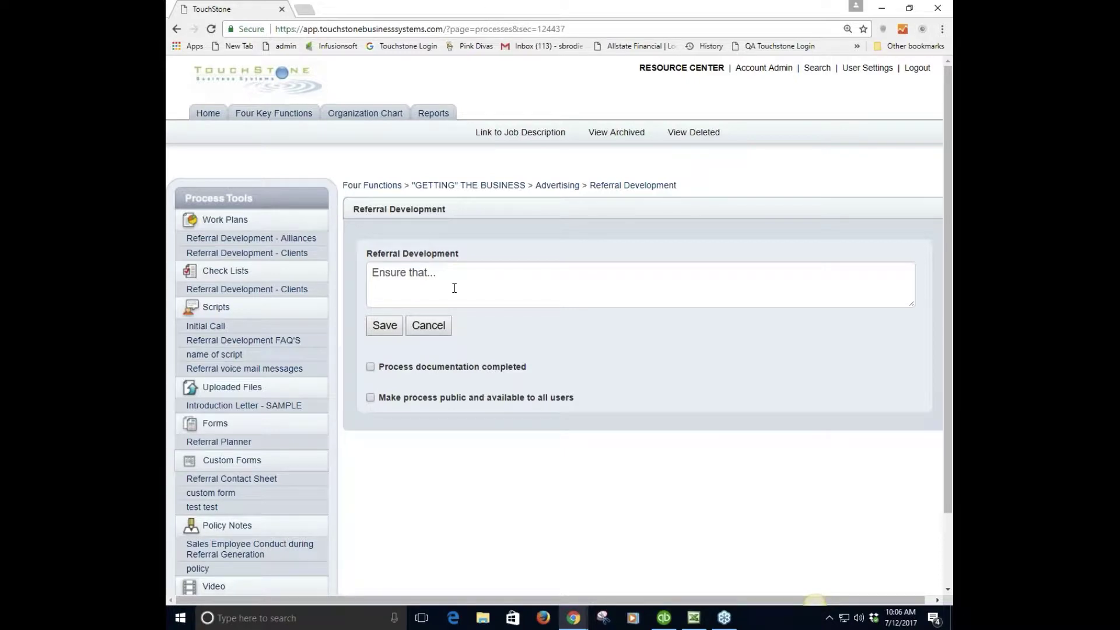
{"action": "left_click", "coordinate": [382, 289]}
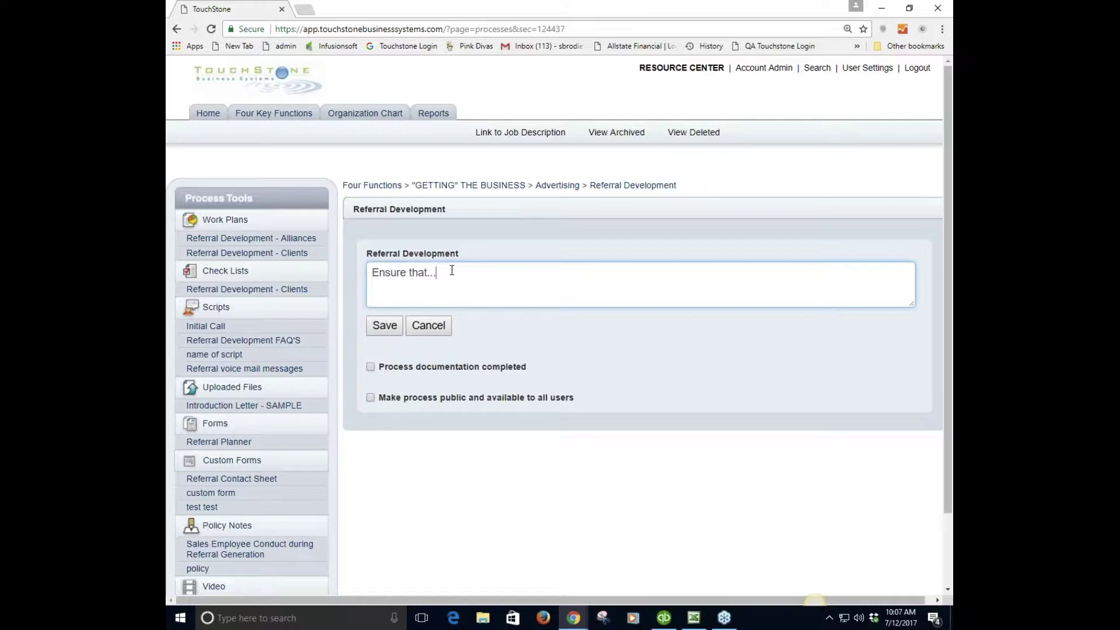
{"action": "key", "text": "Return"}
{"action": "type", "text": "How to..."}
{"action": "left_click", "coordinate": [390, 327]}
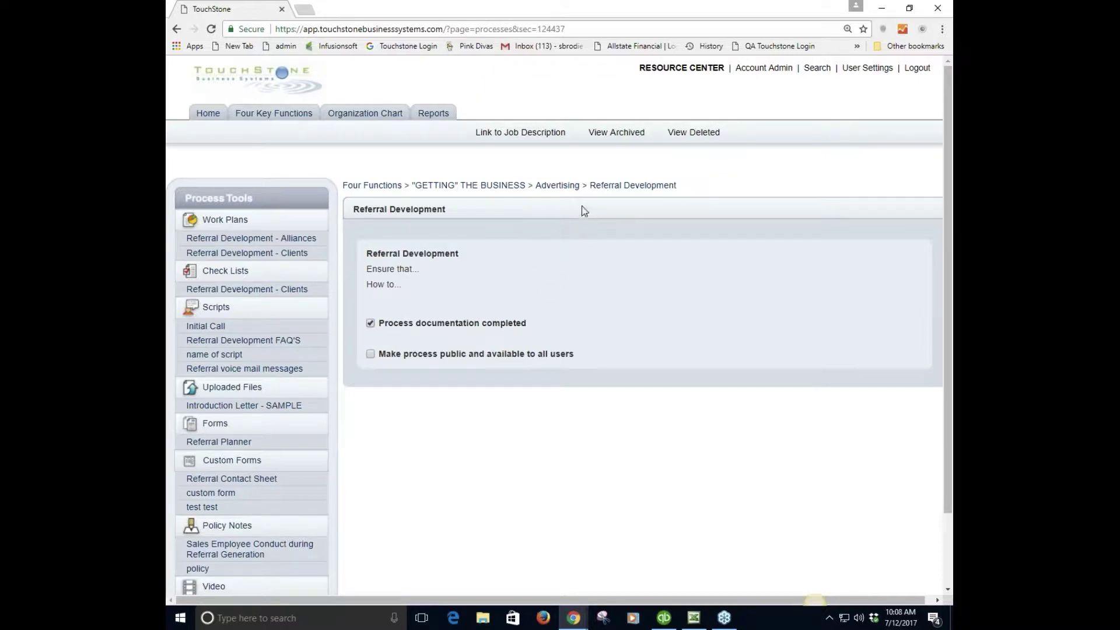
- Compare Referral Development's status in the Advertising process list with its documentation marked completed and with it unmarked
{"action": "left_click", "coordinate": [557, 185]}
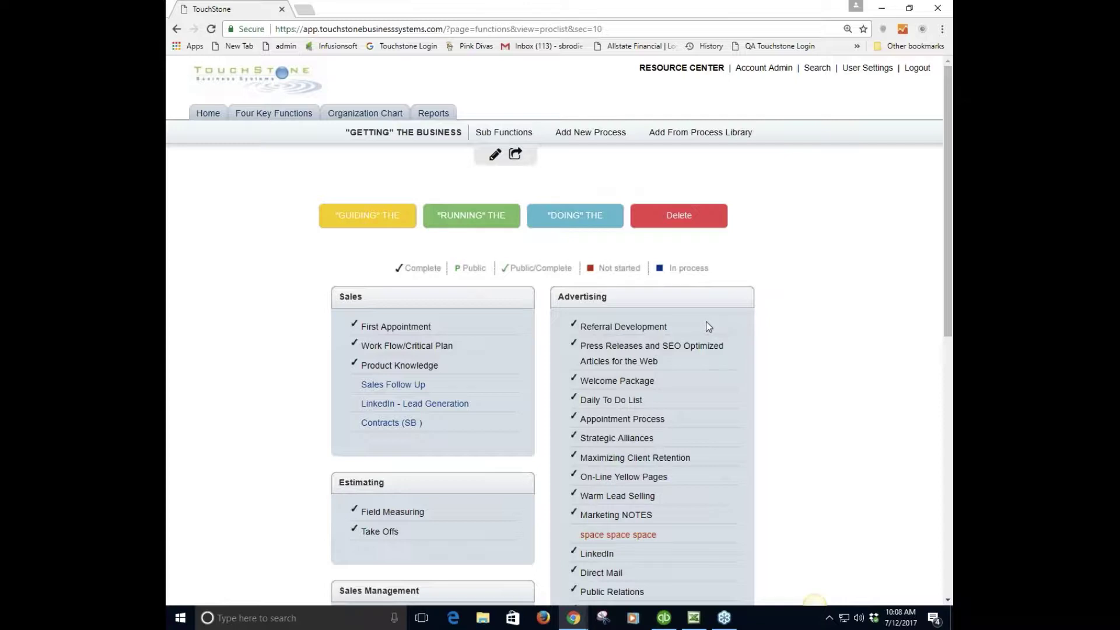
{"action": "left_click", "coordinate": [641, 330]}
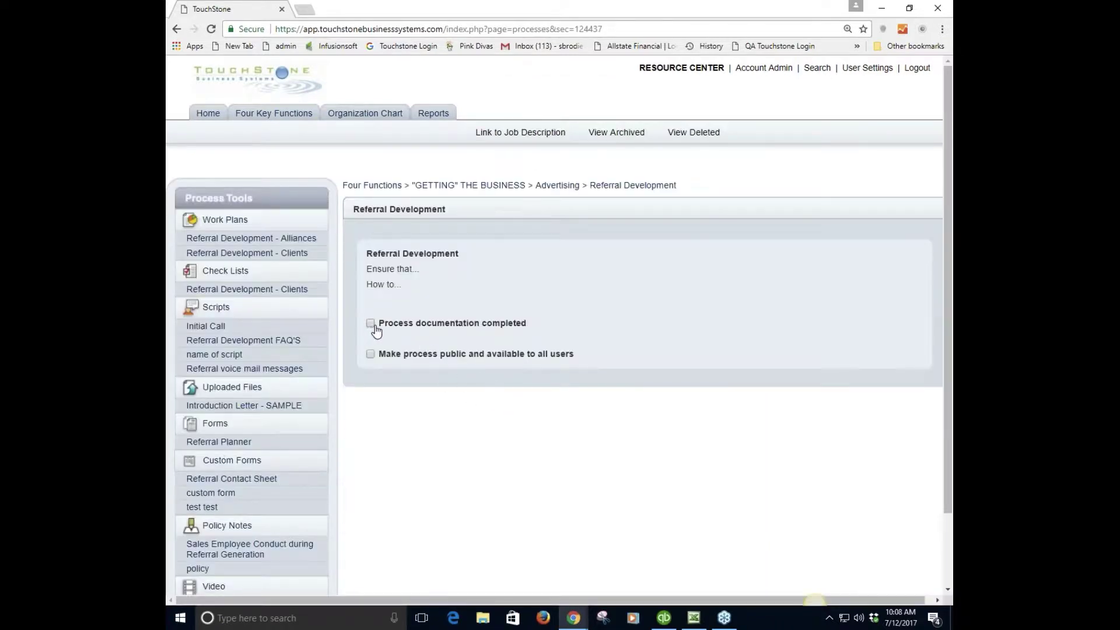
{"action": "left_click", "coordinate": [558, 186]}
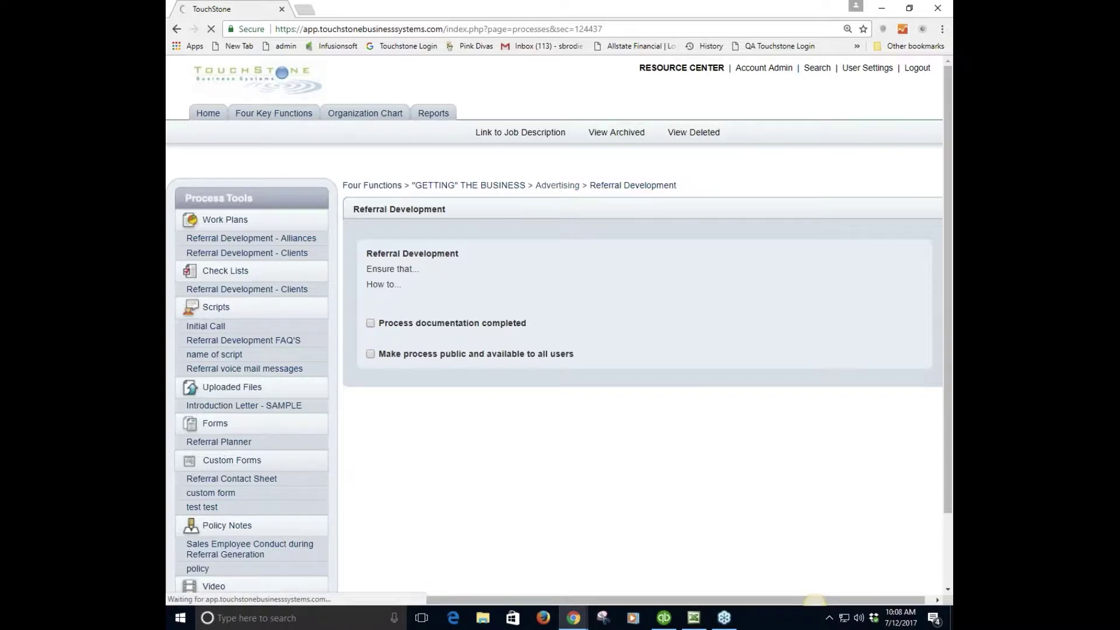
{"action": "left_click", "coordinate": [618, 330]}
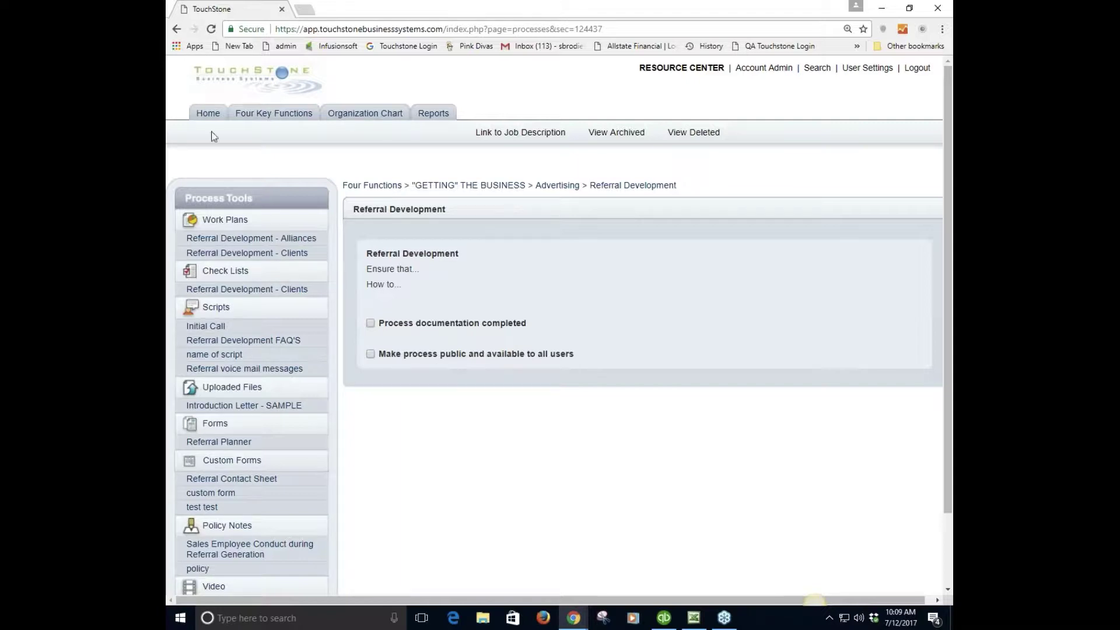
- Look over the home page's Public Processes and return to Referral Development to review its linked job descriptions
{"action": "left_click", "coordinate": [208, 115]}
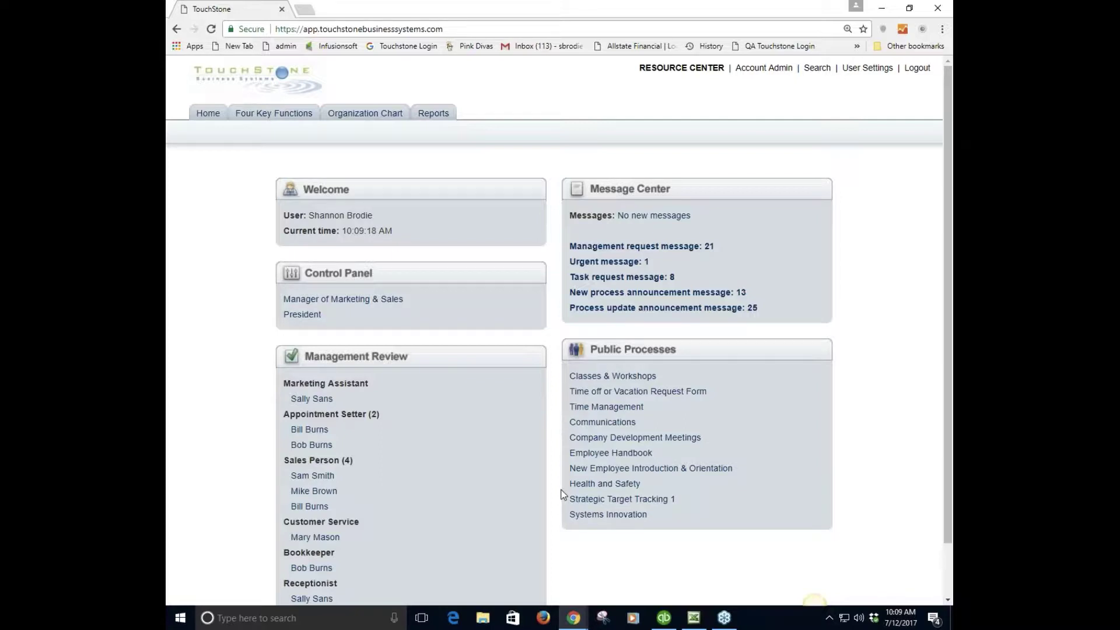
{"action": "left_click", "coordinate": [175, 30]}
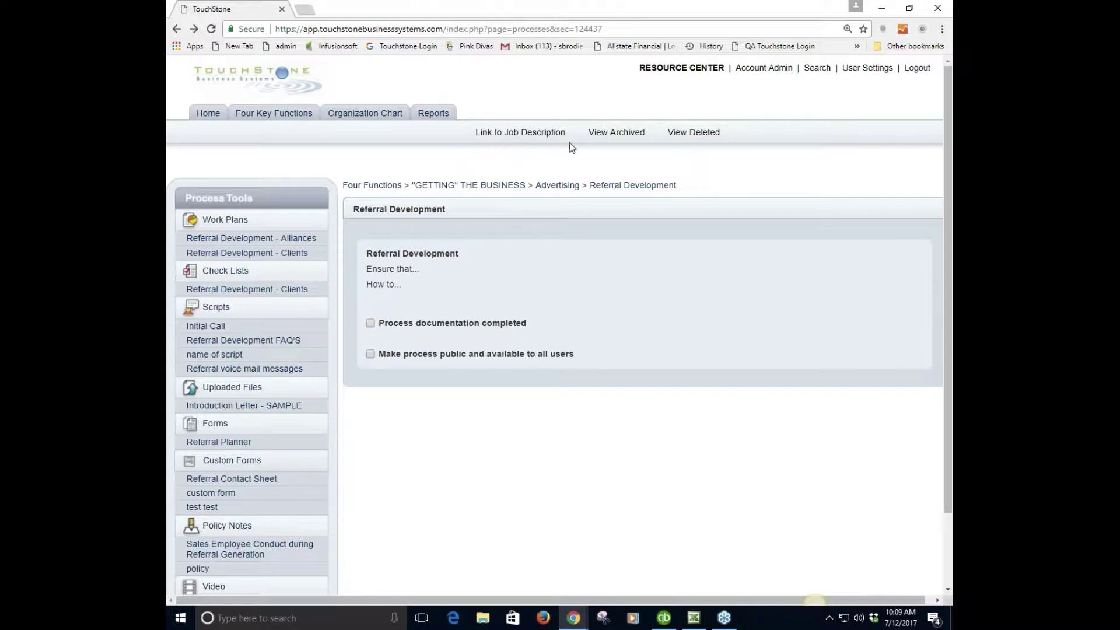
{"action": "left_click", "coordinate": [523, 135]}
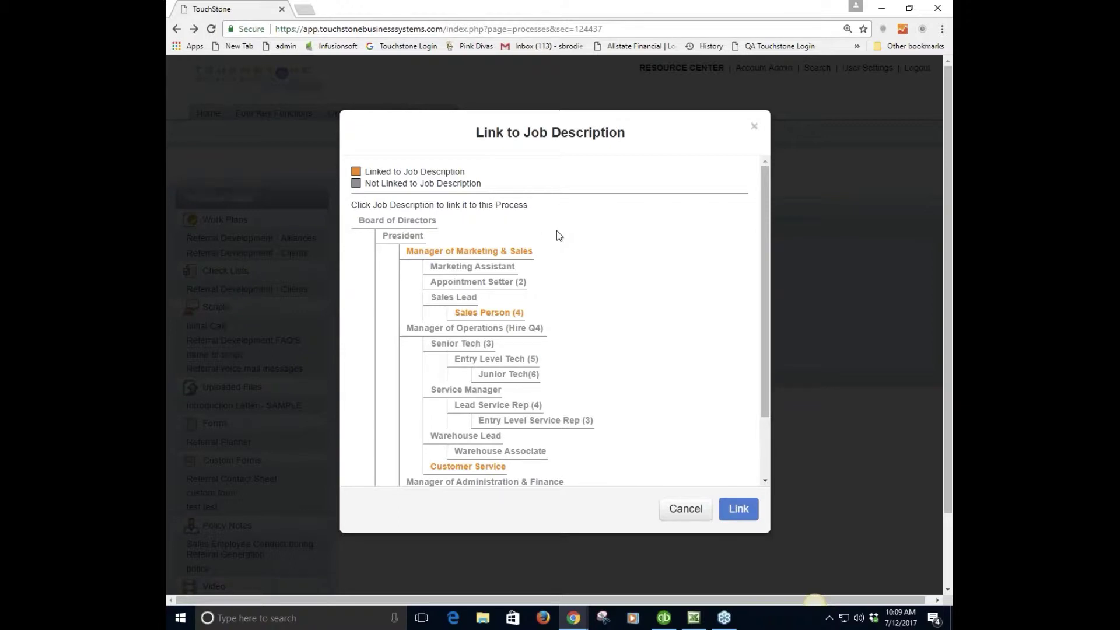
{"action": "left_click", "coordinate": [753, 126]}
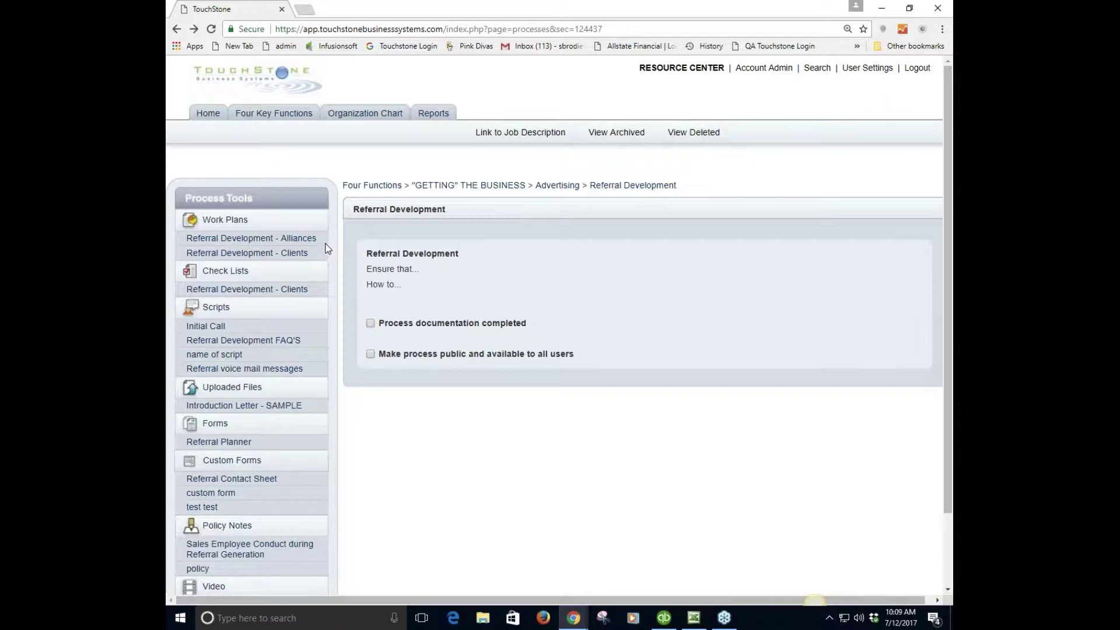
- List the archived Work Plans of the Referral Development process
{"action": "left_click", "coordinate": [620, 135]}
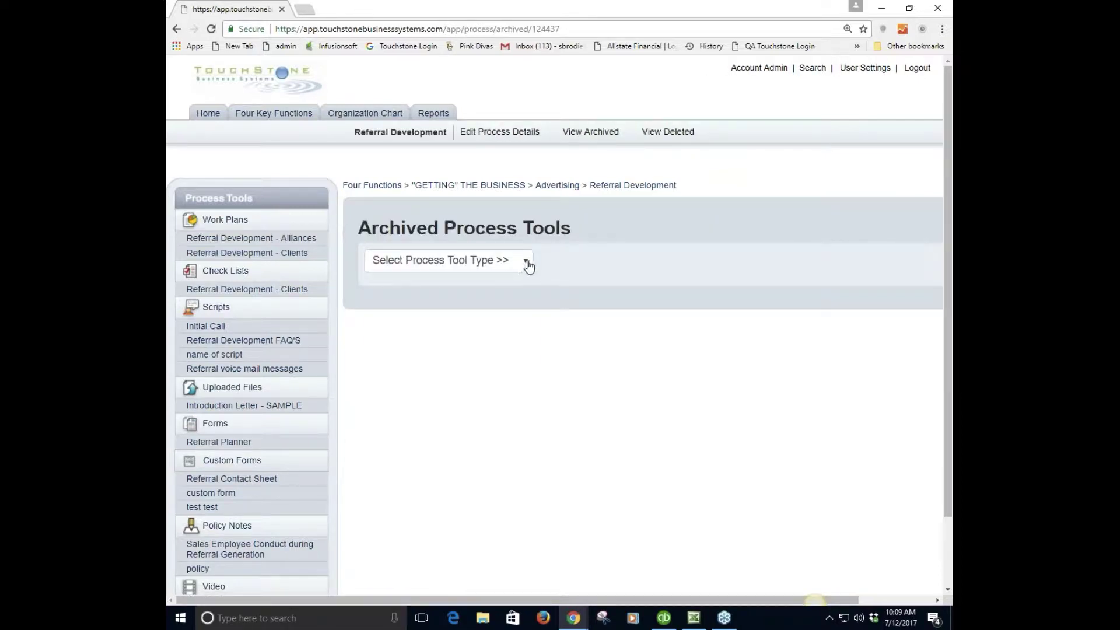
{"action": "left_click", "coordinate": [523, 267]}
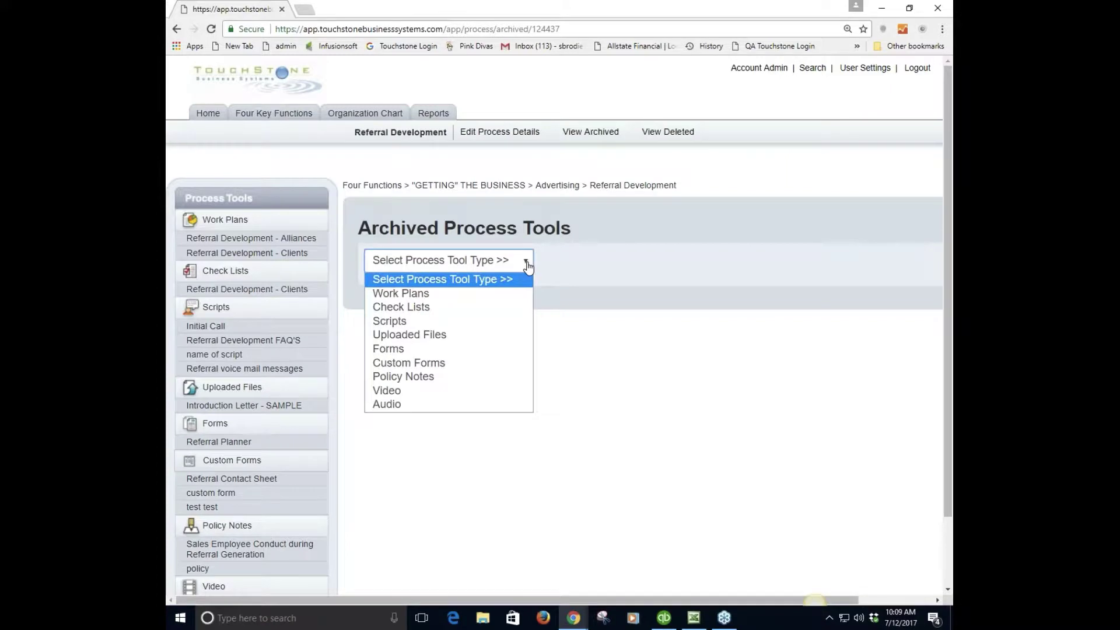
{"action": "left_click", "coordinate": [411, 294]}
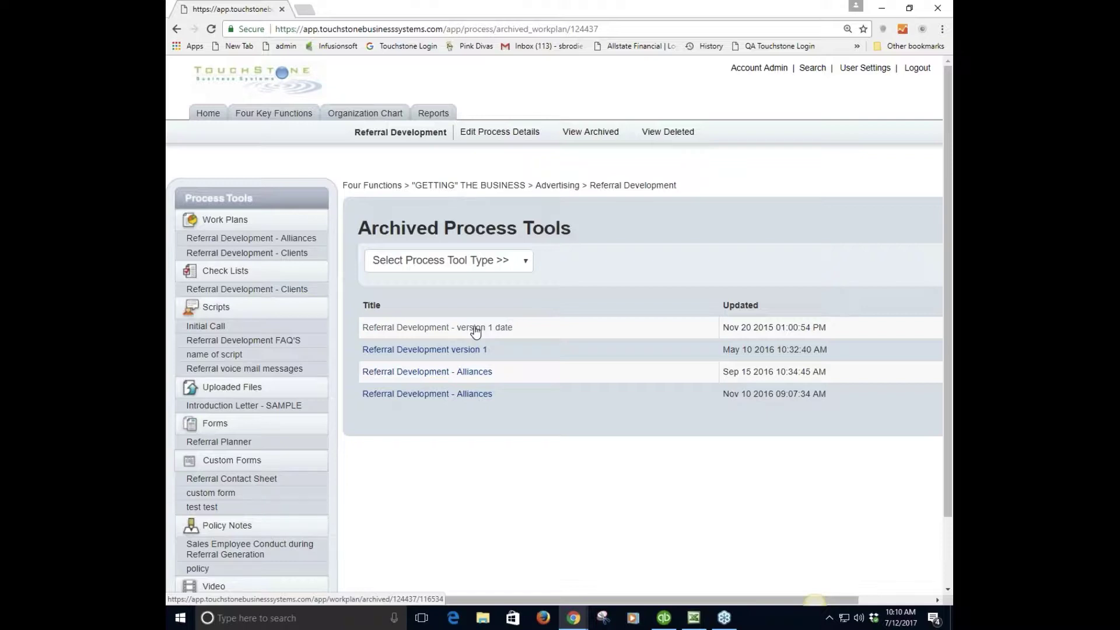
- View the deleted process tools page for Referral Development and return to the process details
{"action": "left_click", "coordinate": [671, 134]}
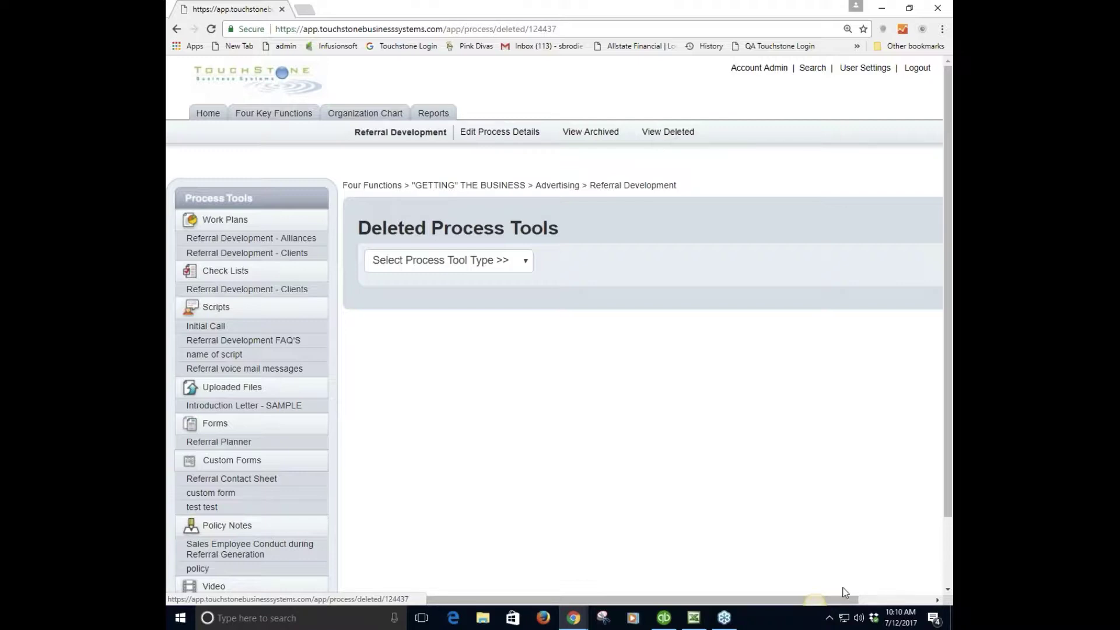
{"action": "mouse_move", "coordinate": [818, 603]}
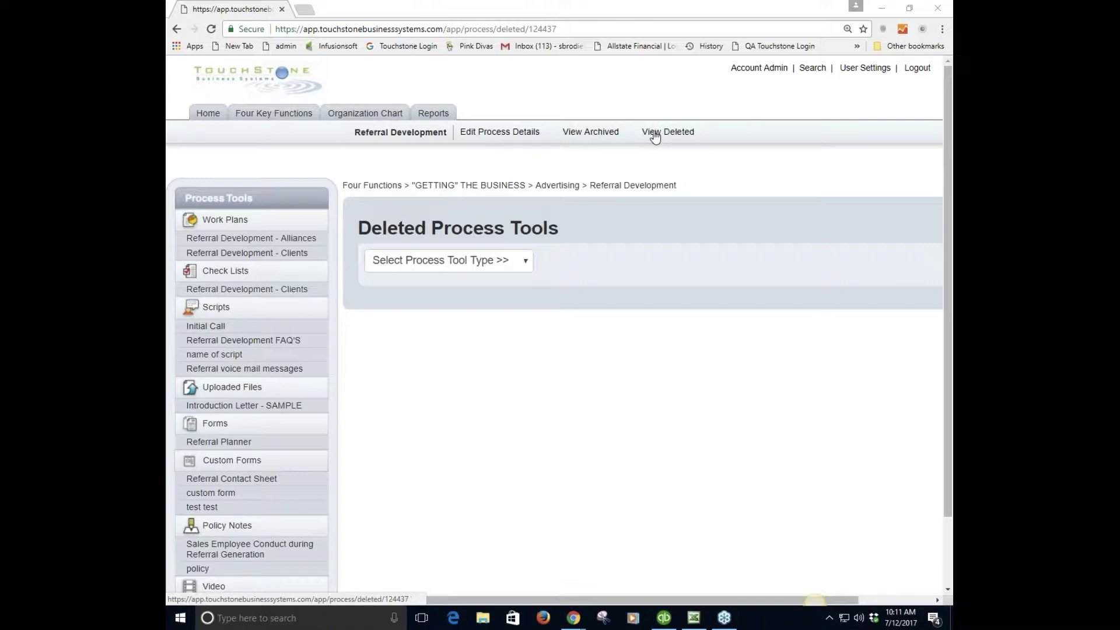
{"action": "left_click", "coordinate": [494, 135]}
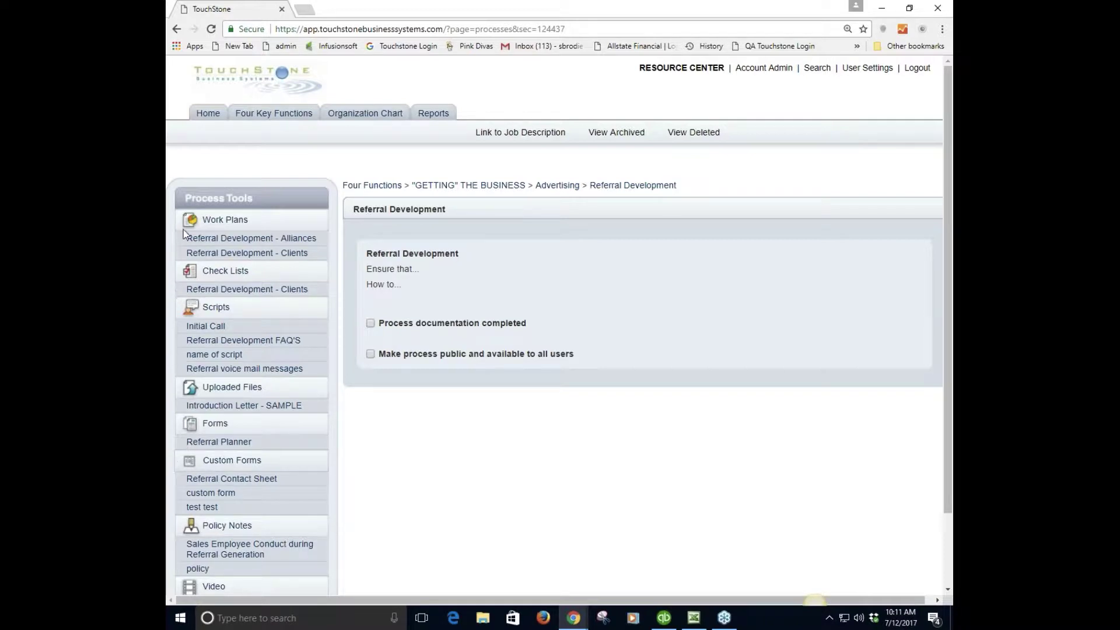
- View the Alliances and Clients work plans, the Clients check list and the Initial Call script of Referral Development
{"action": "left_click", "coordinate": [256, 238]}
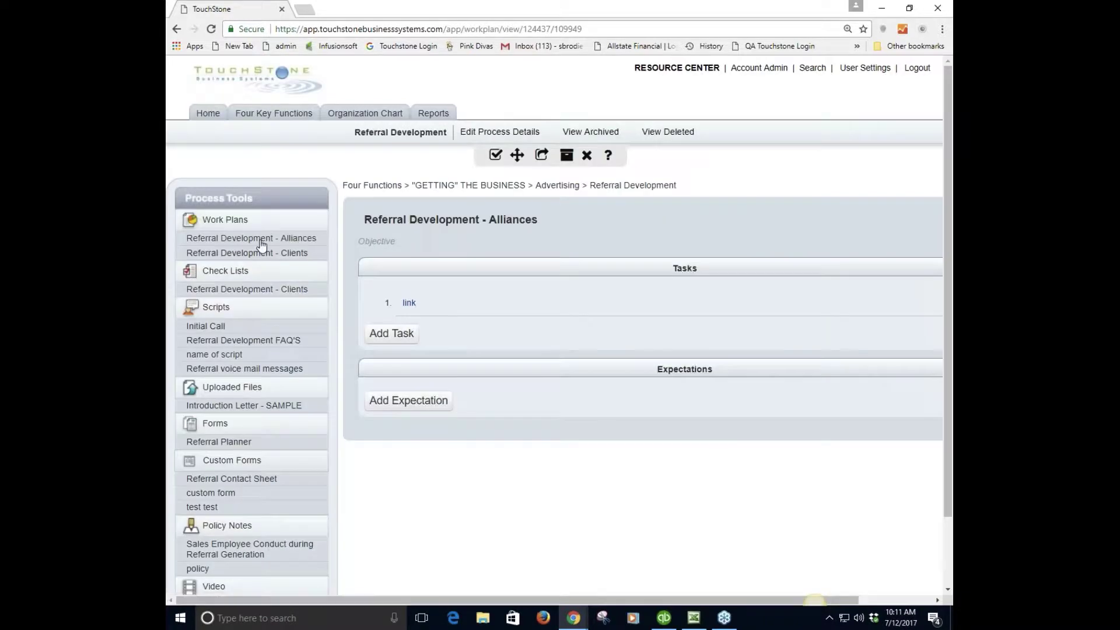
{"action": "left_click", "coordinate": [257, 253]}
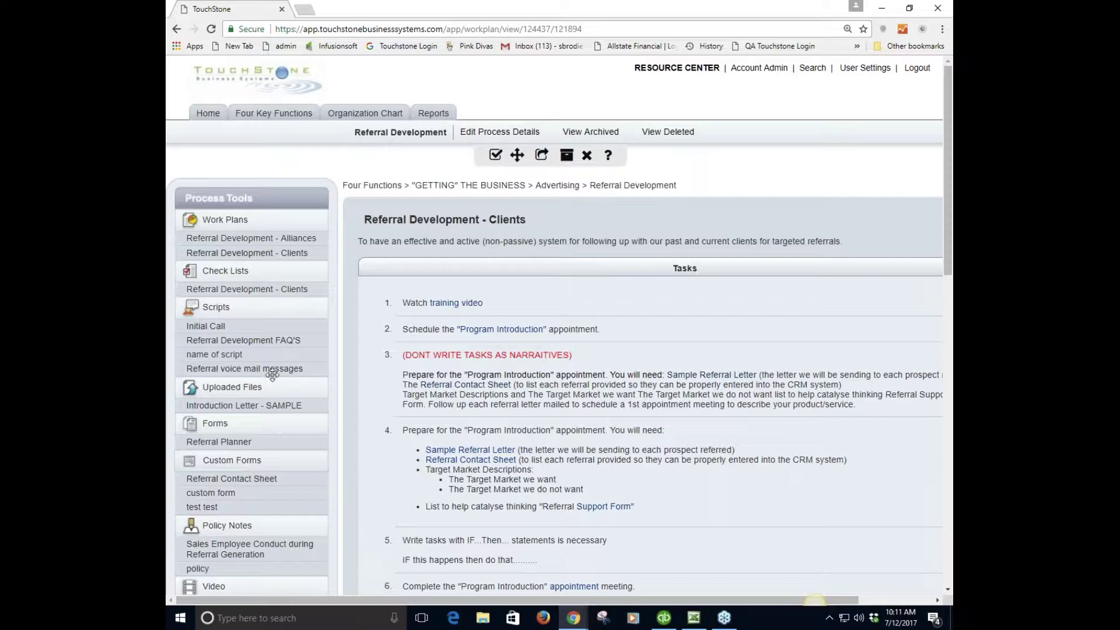
{"action": "left_click", "coordinate": [257, 289]}
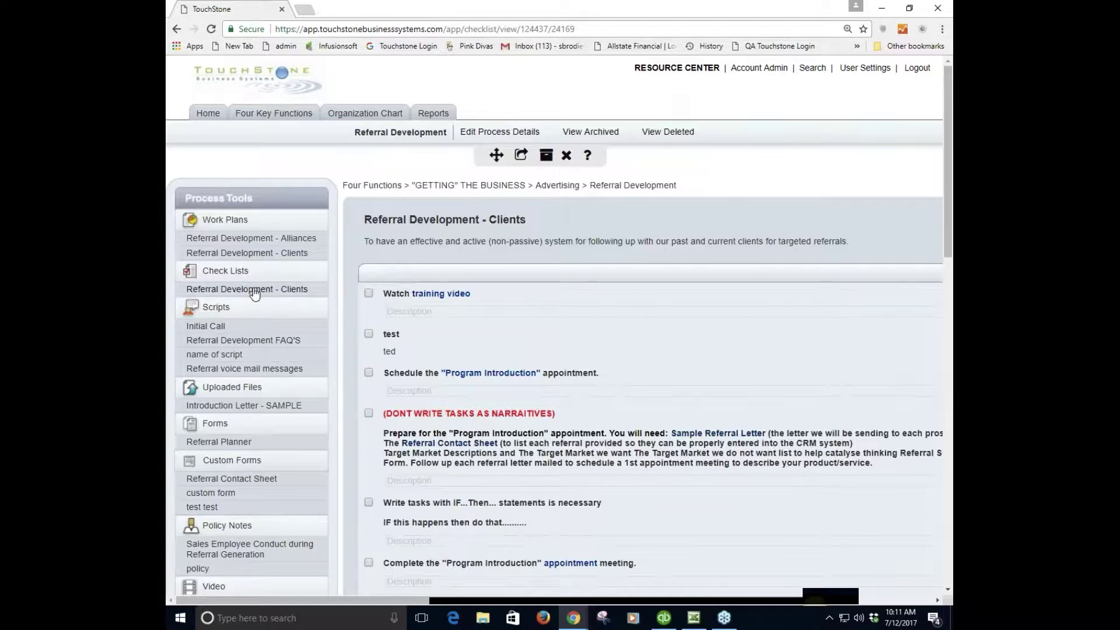
{"action": "left_click", "coordinate": [218, 332]}
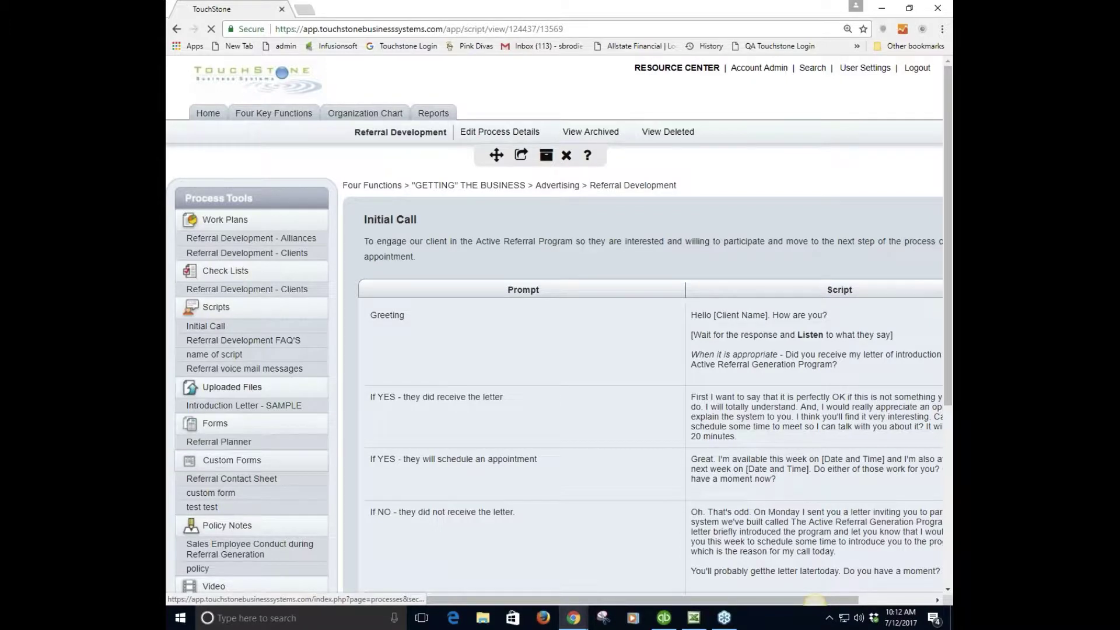
- View the new uploaded file page, then open the Referral Planner form for editing, look it over and save it
{"action": "left_click", "coordinate": [251, 390]}
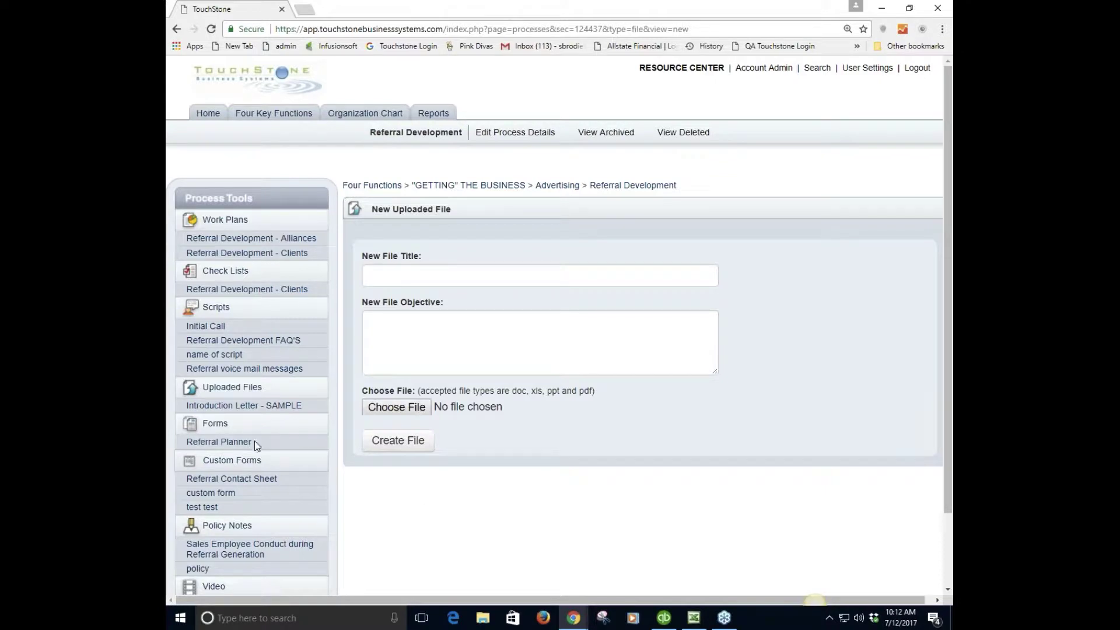
{"action": "left_click", "coordinate": [236, 443]}
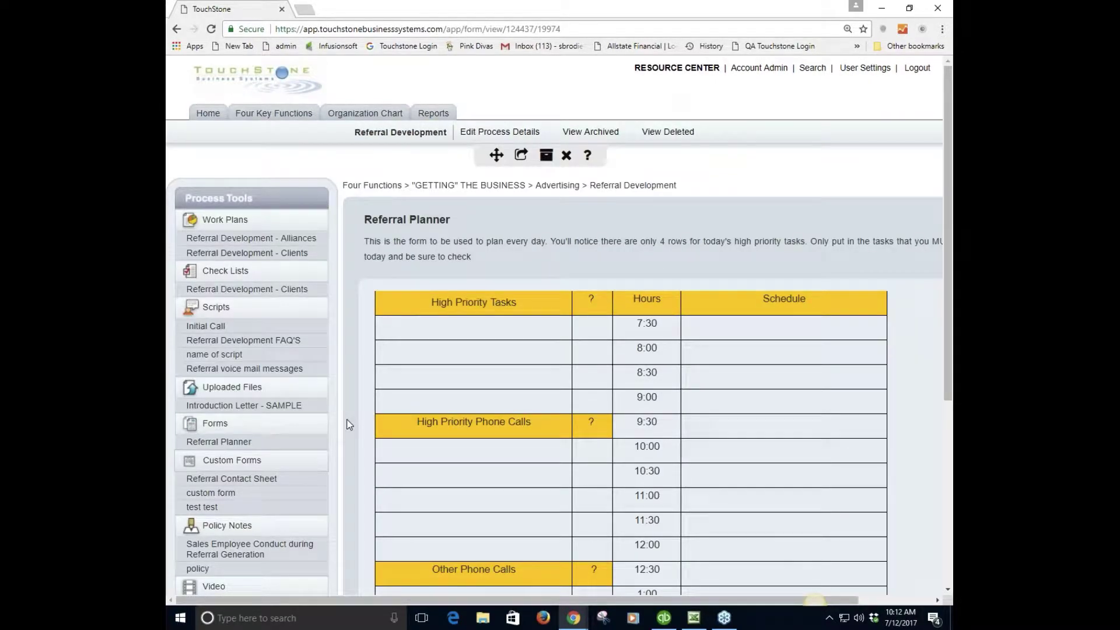
{"action": "left_click", "coordinate": [506, 374]}
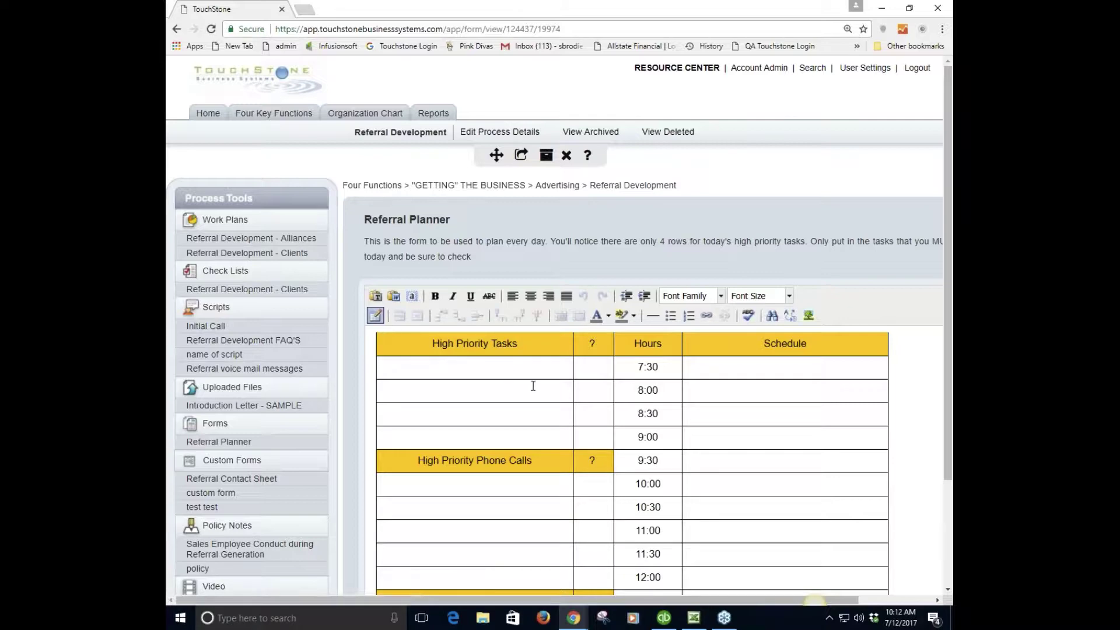
{"action": "scroll", "coordinate": [588, 407], "scroll_direction": "down", "scroll_amount": 1}
{"action": "scroll", "coordinate": [589, 403], "scroll_direction": "down", "scroll_amount": 6}
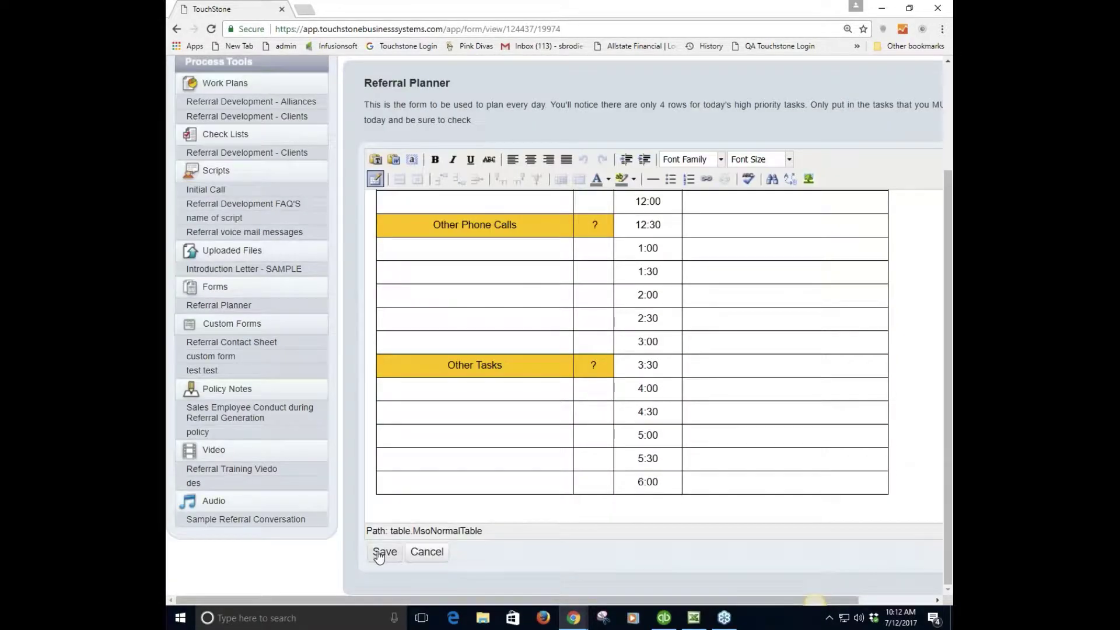
{"action": "left_click", "coordinate": [378, 554]}
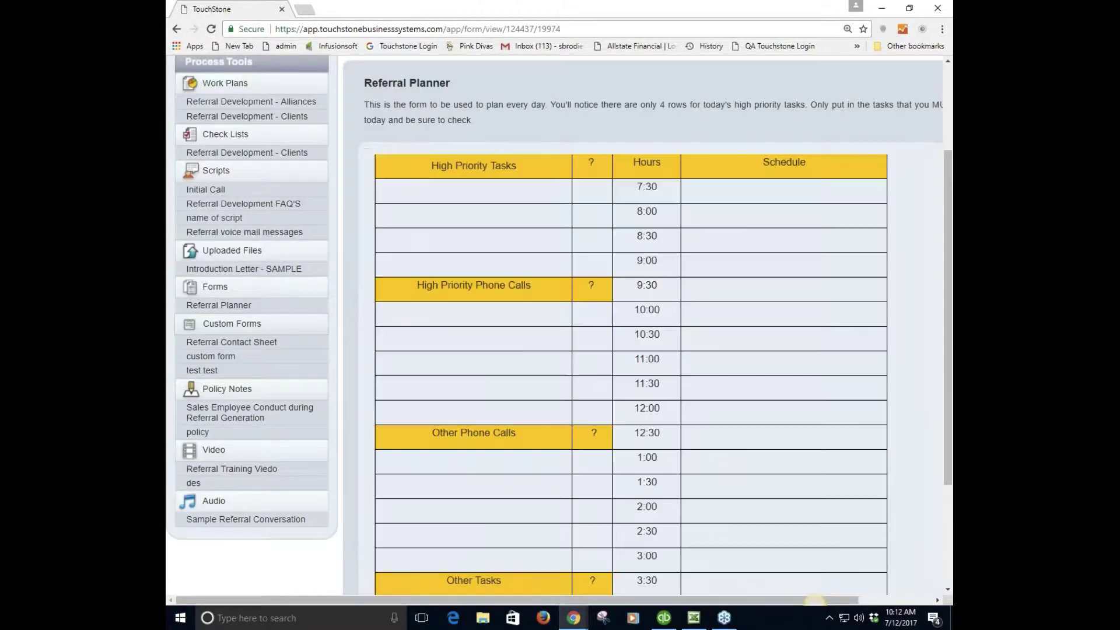
- View the Referral Contact Sheet custom form and the Sales Employee Conduct during Referral Generation policy note
{"action": "scroll", "coordinate": [691, 416], "scroll_direction": "up", "scroll_amount": 2}
{"action": "scroll", "coordinate": [690, 415], "scroll_direction": "up", "scroll_amount": 1}
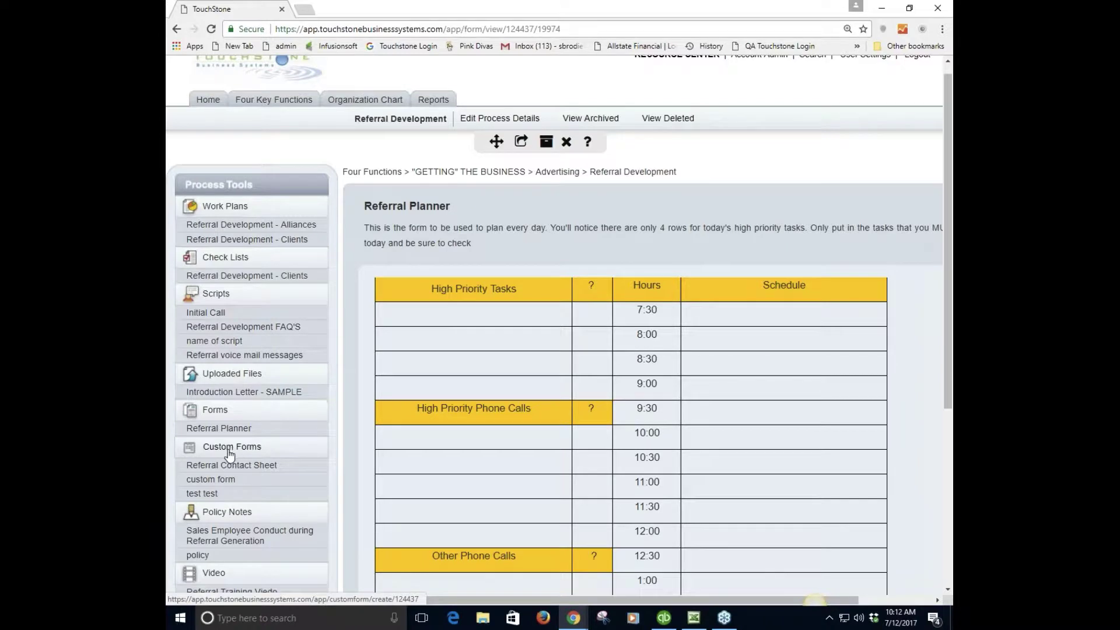
{"action": "left_click", "coordinate": [236, 469]}
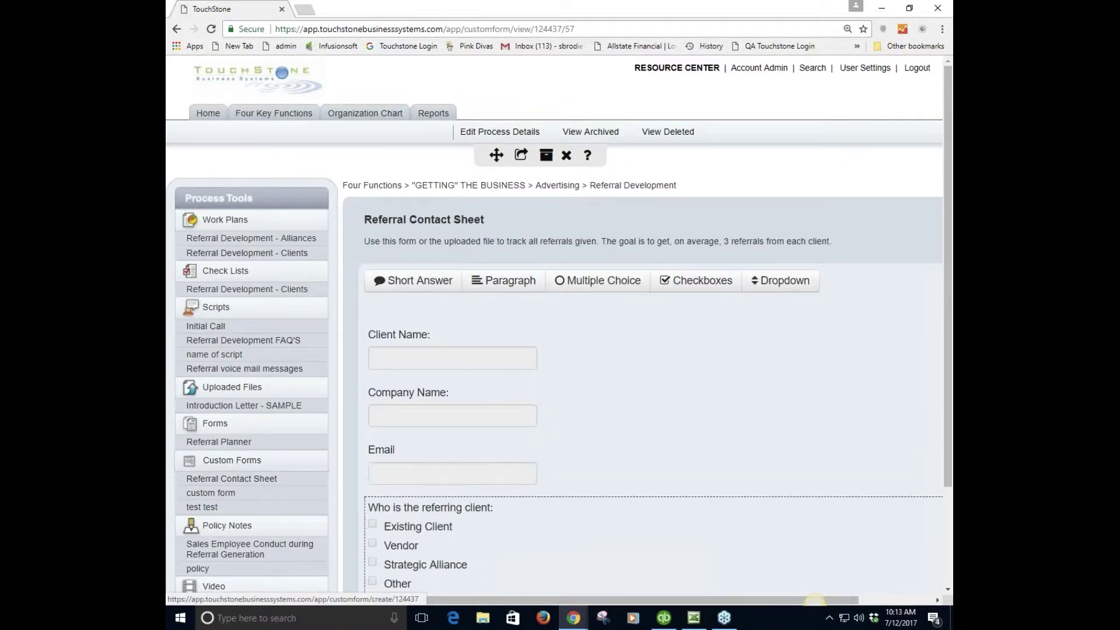
{"action": "left_click_drag", "start_coordinate": [950, 344], "coordinate": [948, 450]}
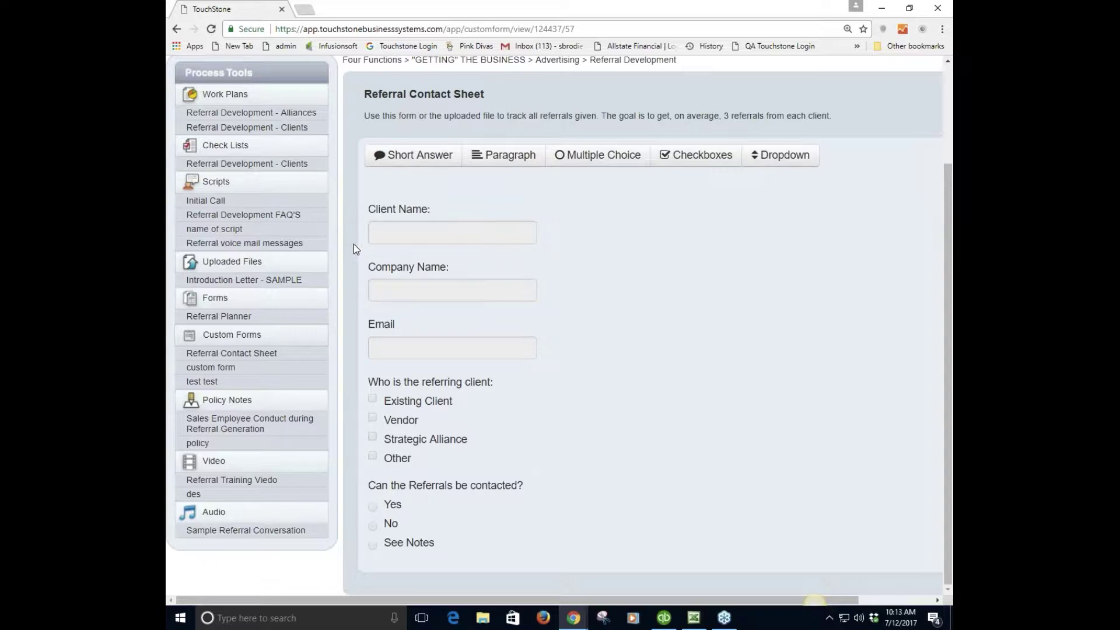
{"action": "left_click", "coordinate": [239, 428]}
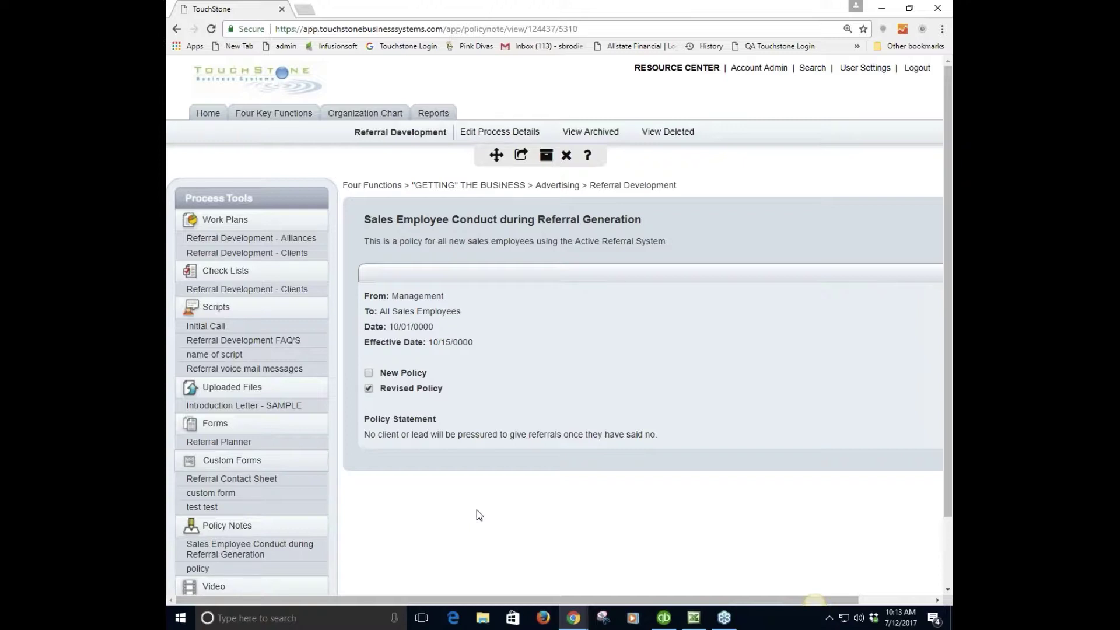
{"action": "scroll", "coordinate": [422, 471], "scroll_direction": "down", "scroll_amount": 2}
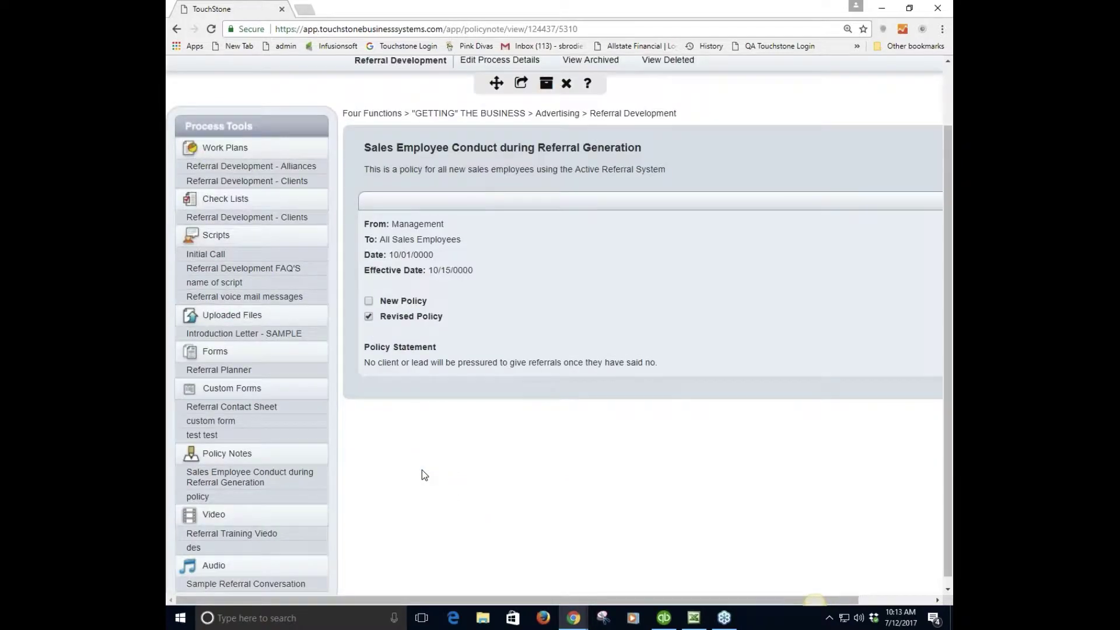
- View the Referral Training Viedo page of the Referral Development process
{"action": "left_click", "coordinate": [241, 528]}
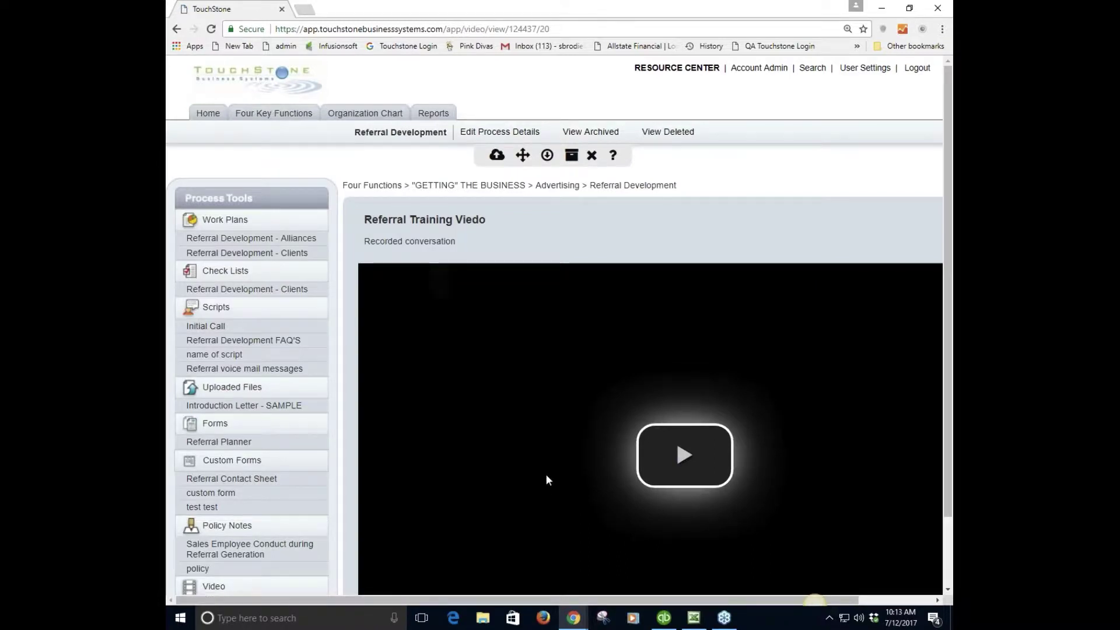
{"action": "scroll", "coordinate": [540, 475], "scroll_direction": "down", "scroll_amount": 1}
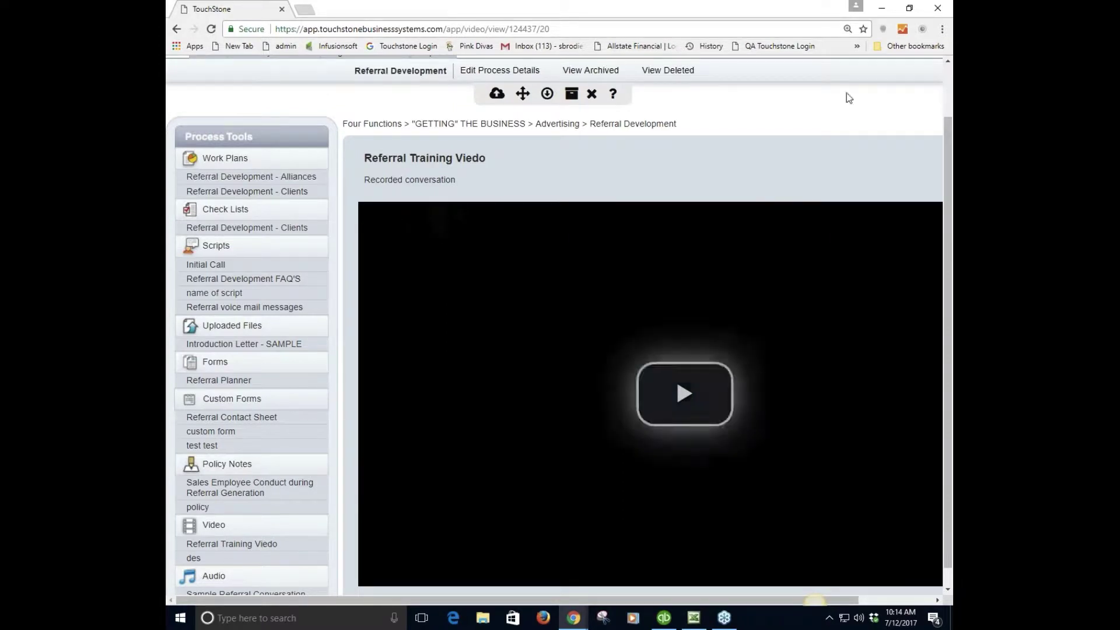
{"action": "scroll", "coordinate": [320, 374], "scroll_direction": "down", "scroll_amount": 1}
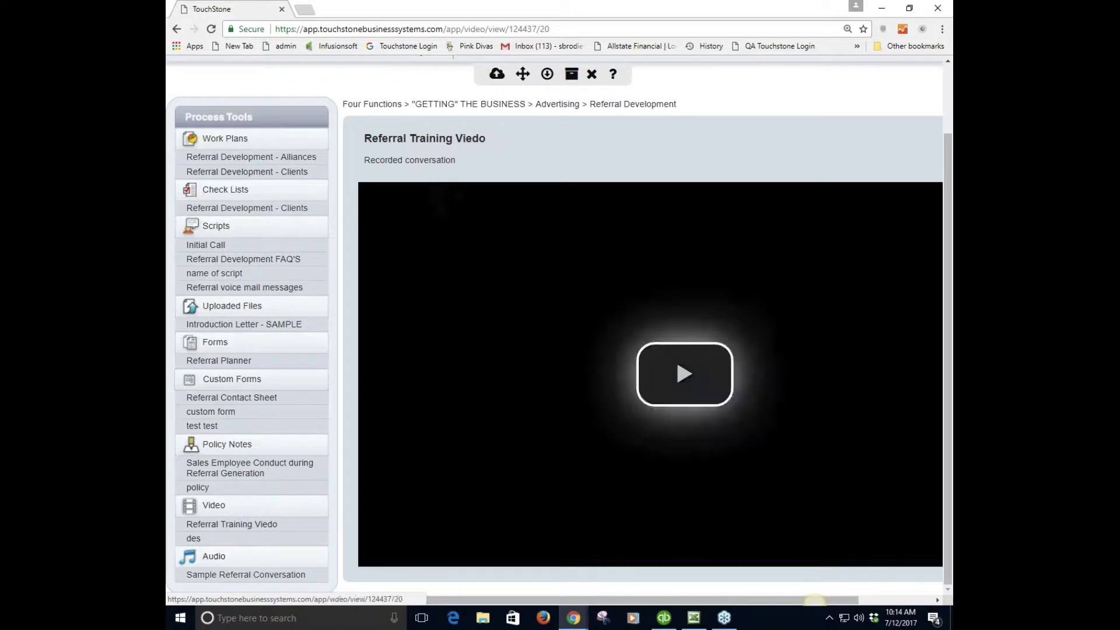
{"action": "scroll", "coordinate": [833, 140], "scroll_direction": "up", "scroll_amount": 3}
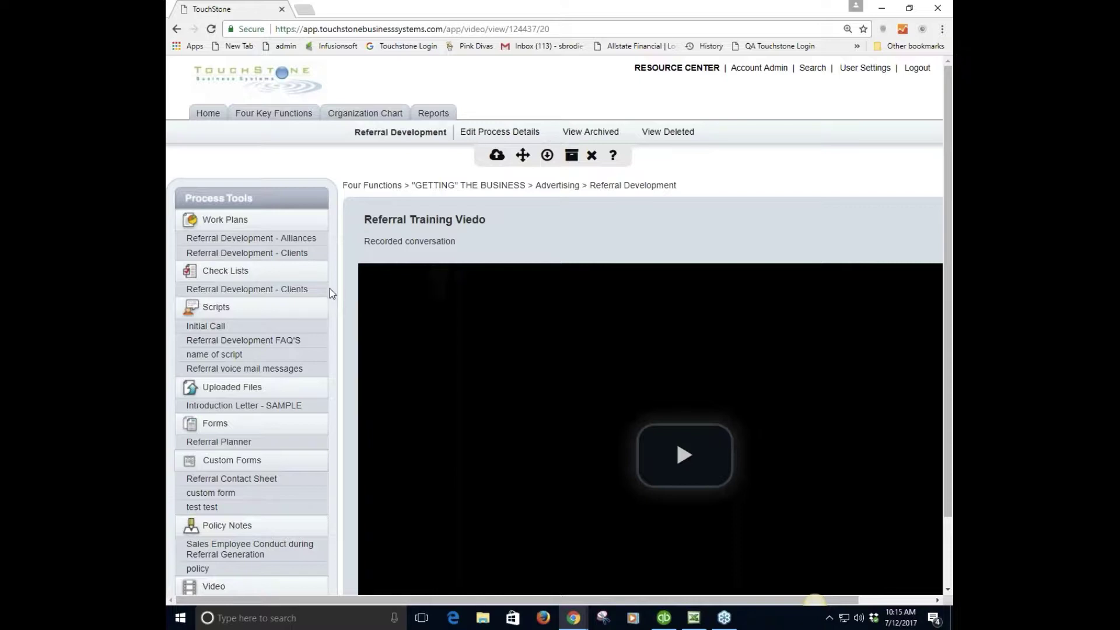
{"action": "mouse_move", "coordinate": [322, 290]}
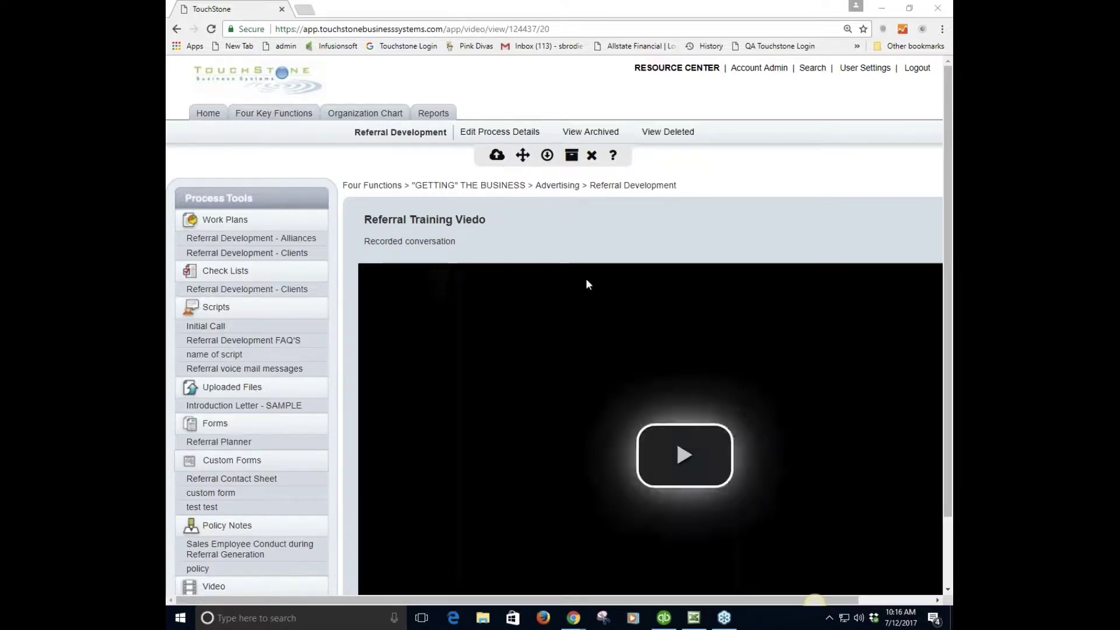
- Create a new work plan titled "name of wp" in Referral Development, leaving its objective blank
{"action": "left_click", "coordinate": [231, 221]}
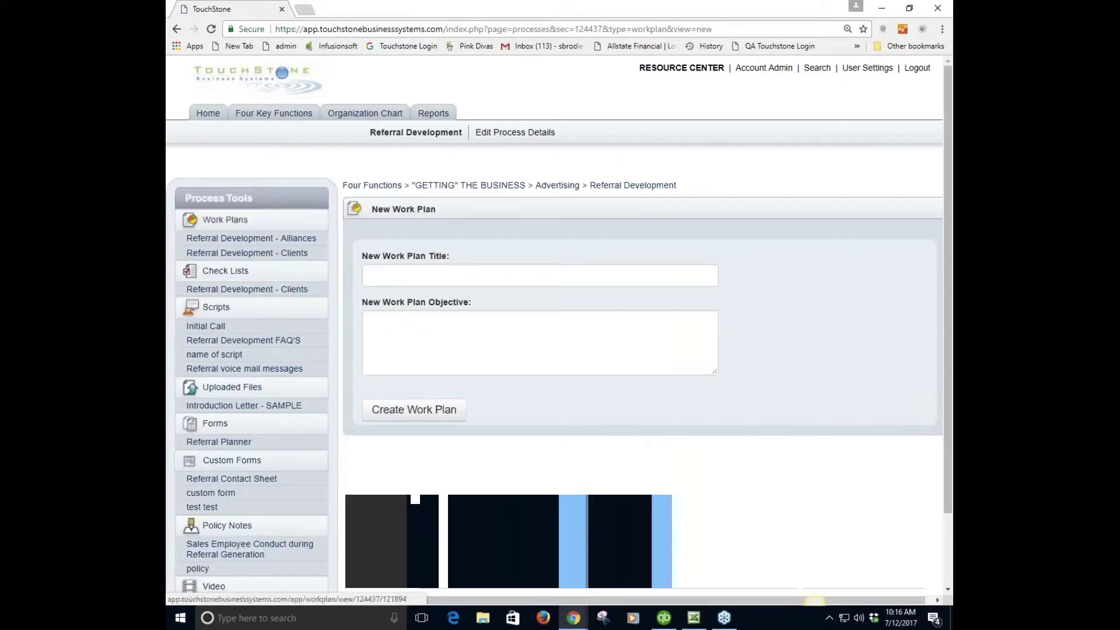
{"action": "left_click", "coordinate": [389, 274]}
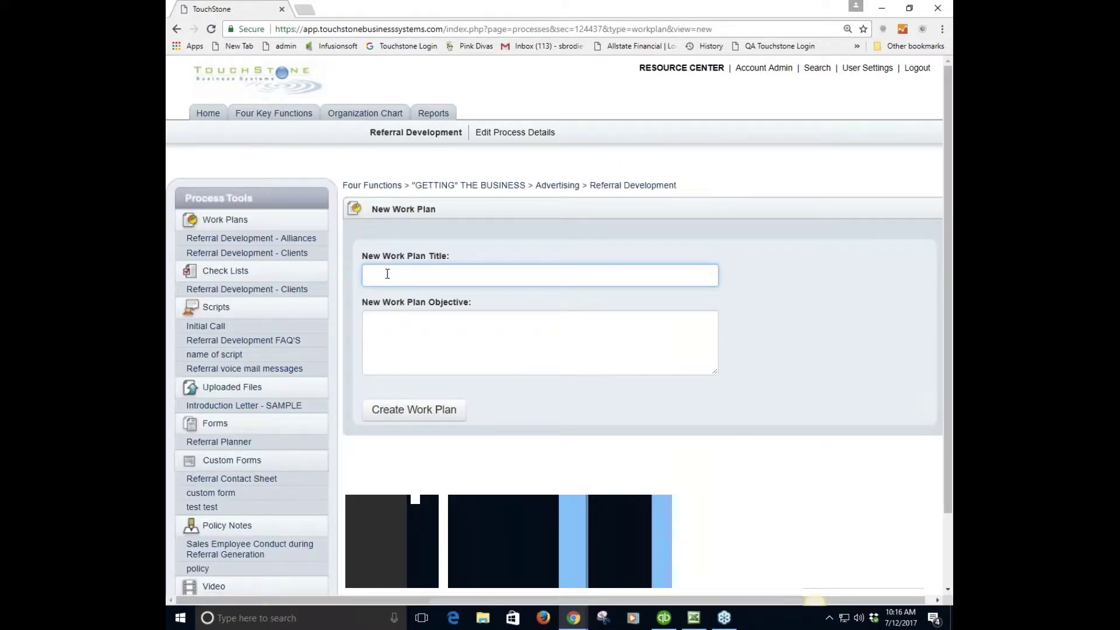
{"action": "type", "text": "name of w"}
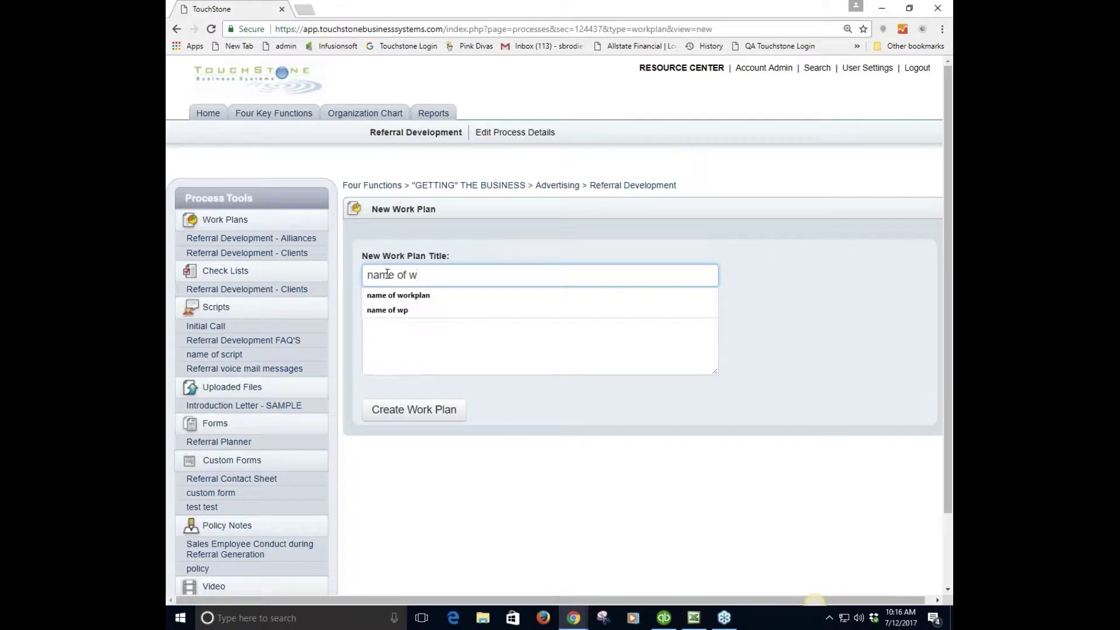
{"action": "type", "text": "p"}
{"action": "left_click", "coordinate": [497, 350]}
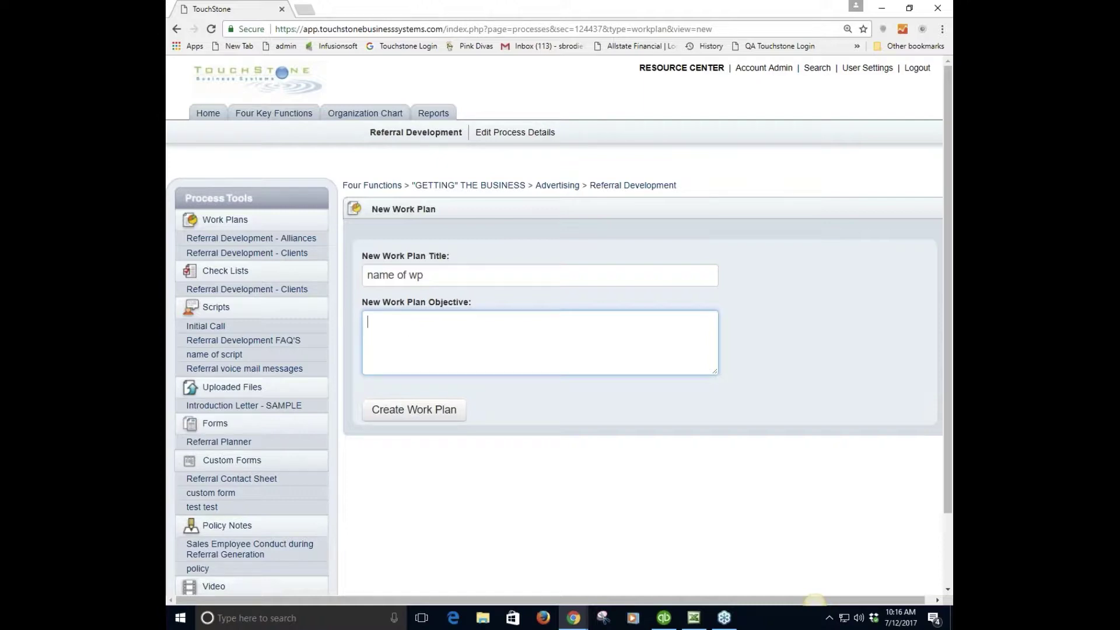
{"action": "left_click", "coordinate": [419, 411]}
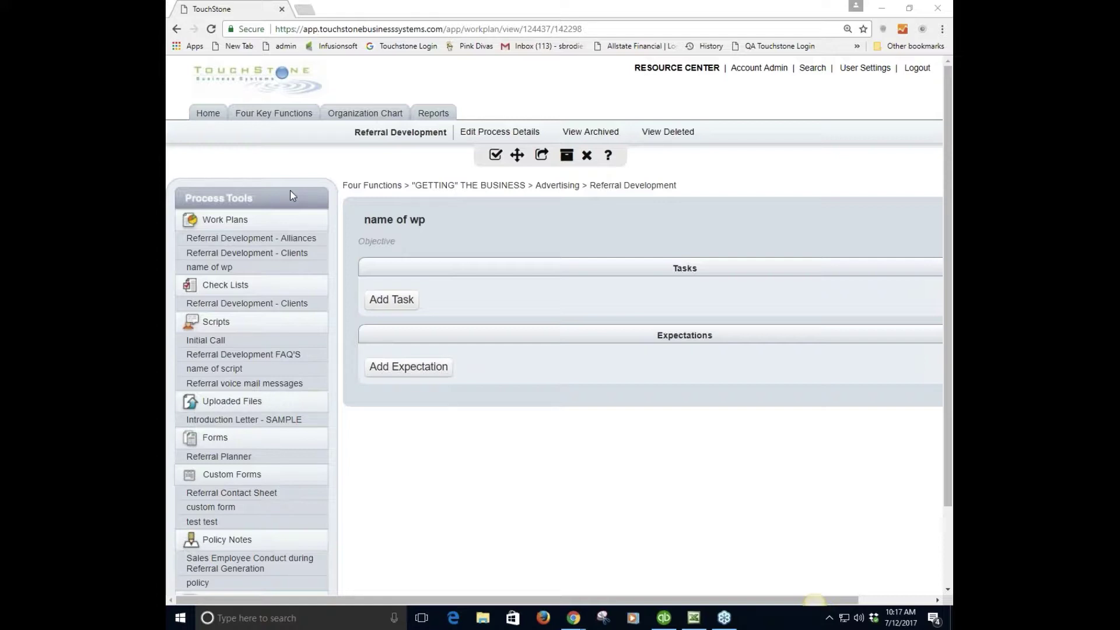
- Look through the "Running" the Business processes and view the Accounts Payable process under Finance
{"action": "left_click", "coordinate": [264, 114]}
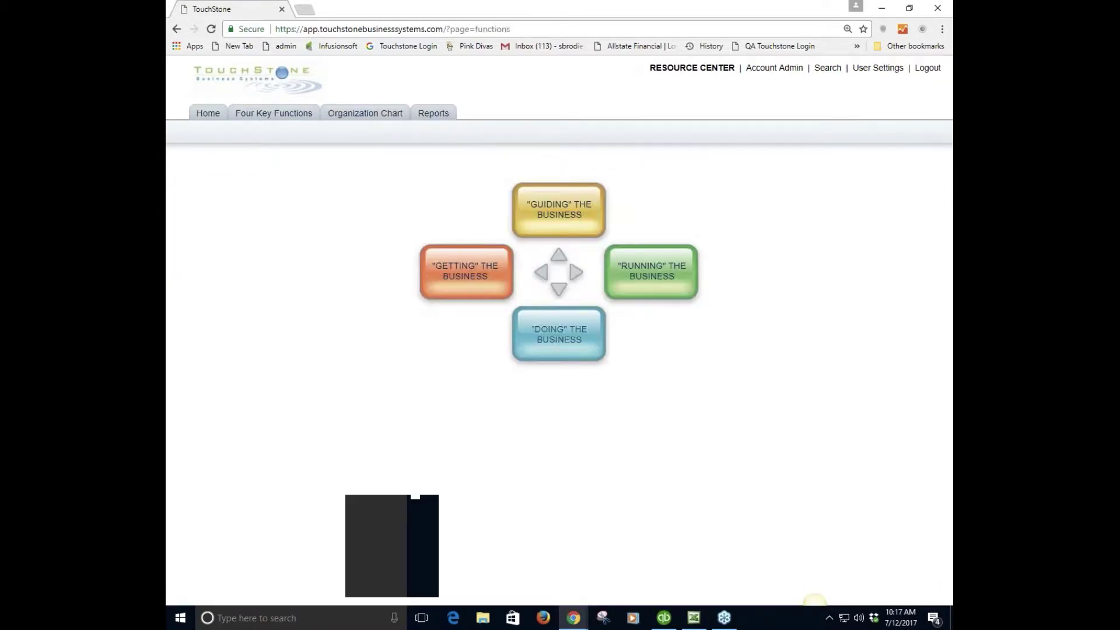
{"action": "left_click", "coordinate": [653, 275]}
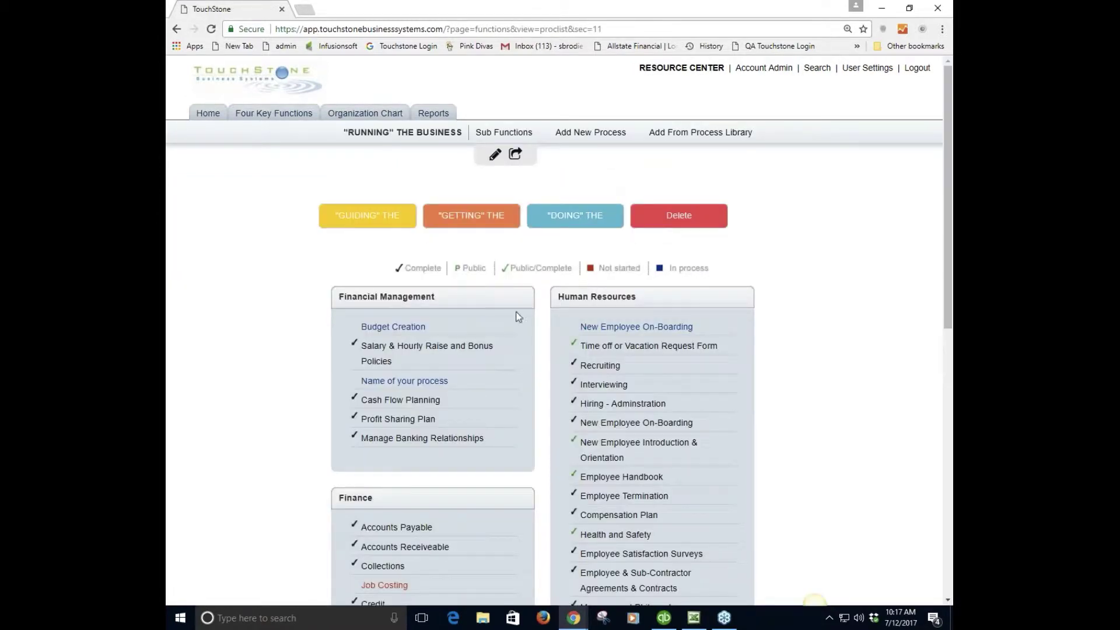
{"action": "scroll", "coordinate": [516, 312], "scroll_direction": "down", "scroll_amount": 3}
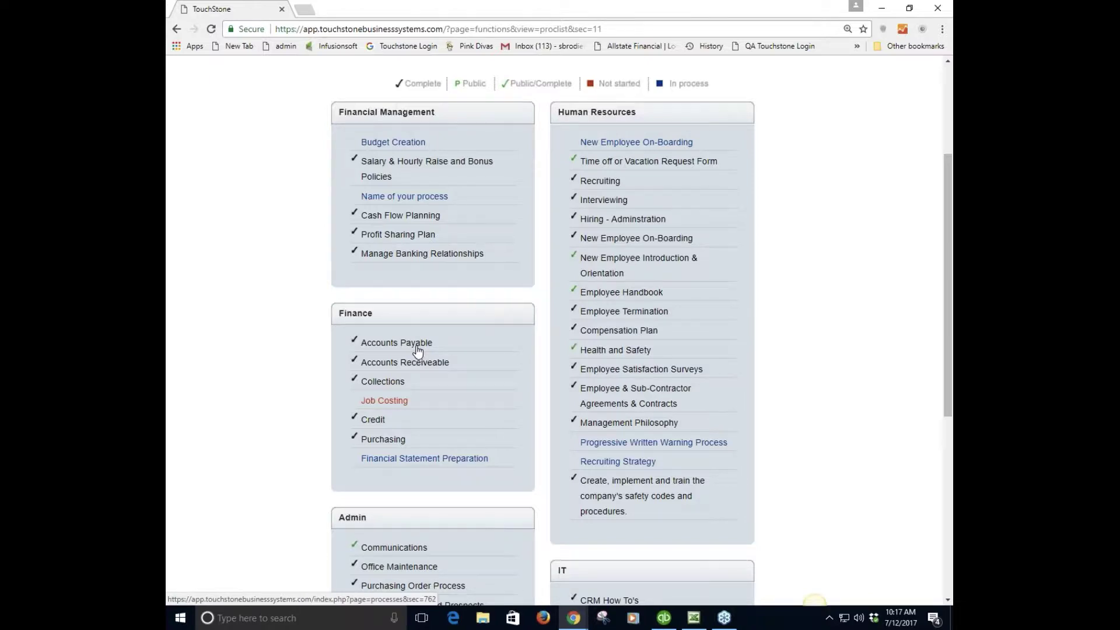
{"action": "left_click", "coordinate": [417, 349]}
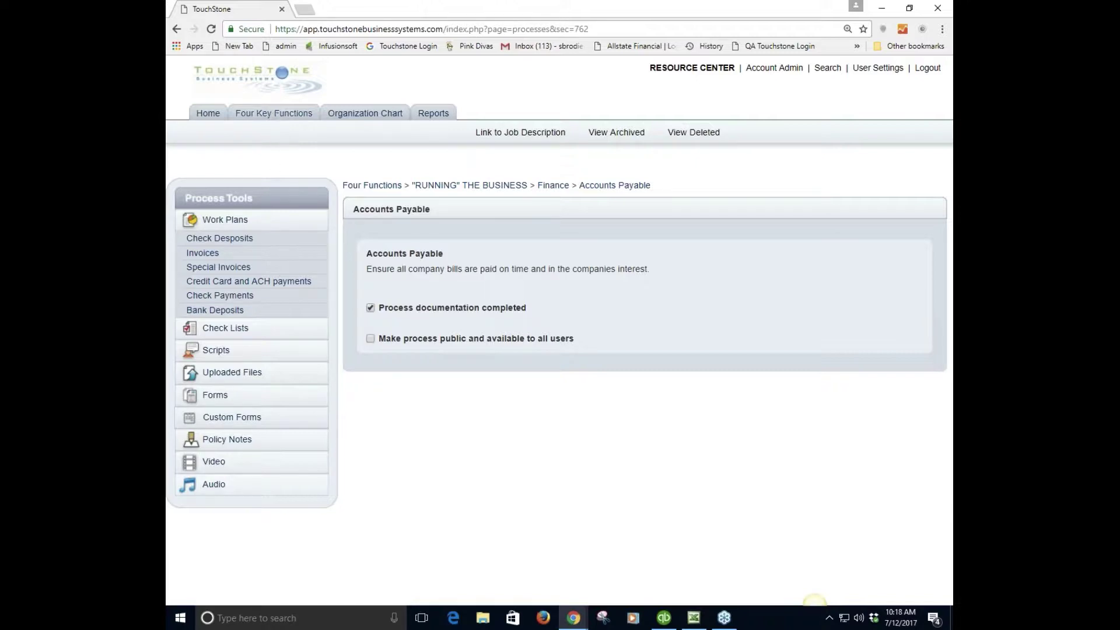
- Return to Referral Development under "Getting" the Business, view its "name of wp" work plan and go back to the process details
{"action": "left_click", "coordinate": [274, 113]}
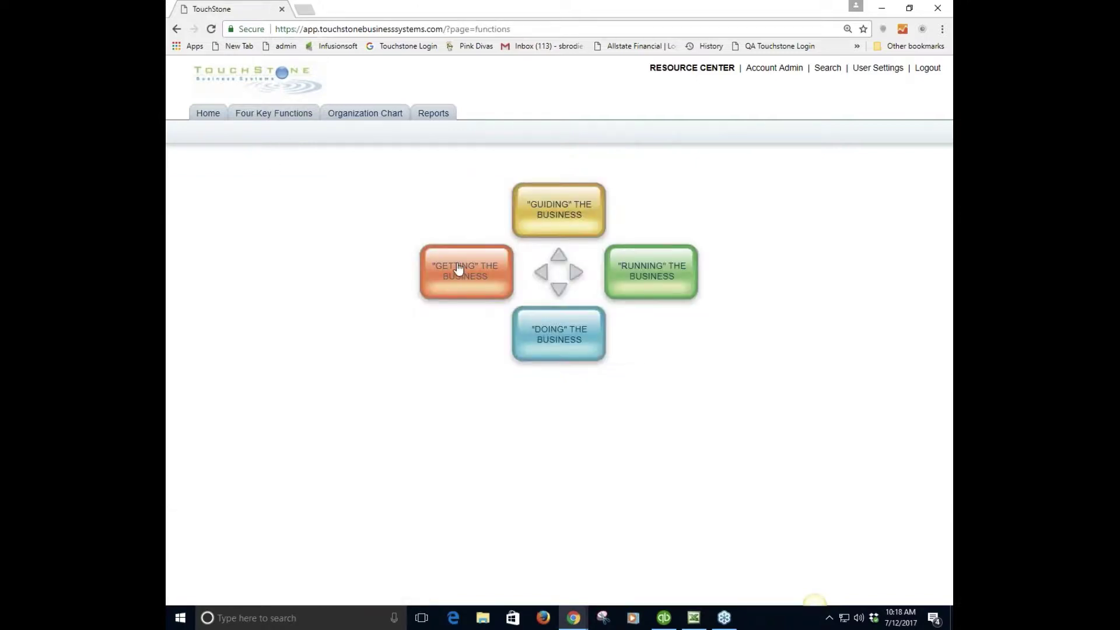
{"action": "left_click", "coordinate": [466, 271]}
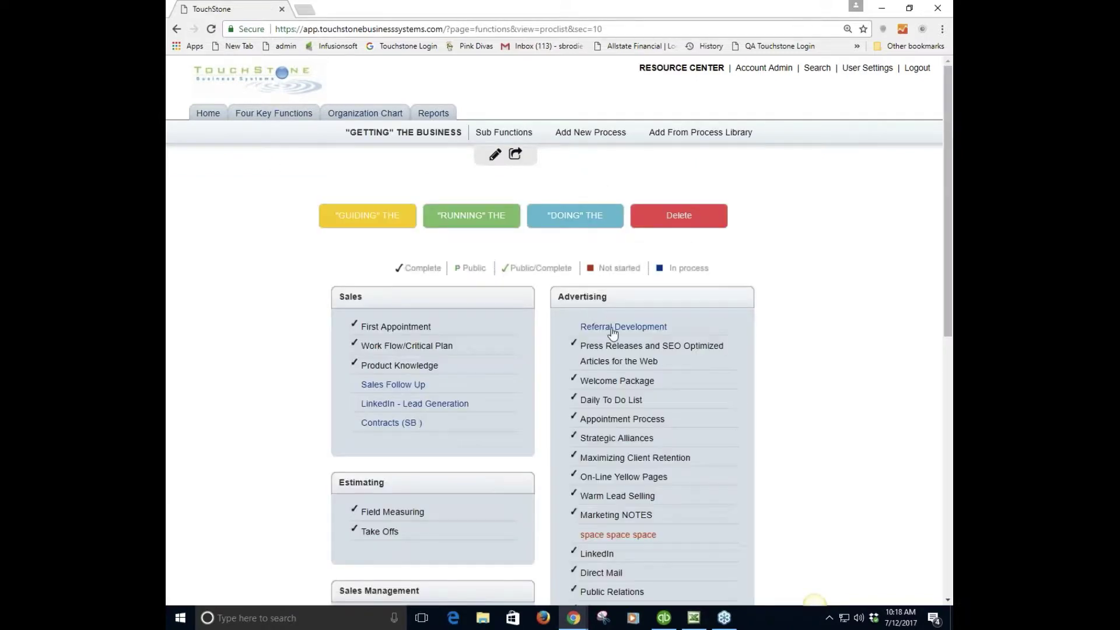
{"action": "left_click", "coordinate": [612, 330]}
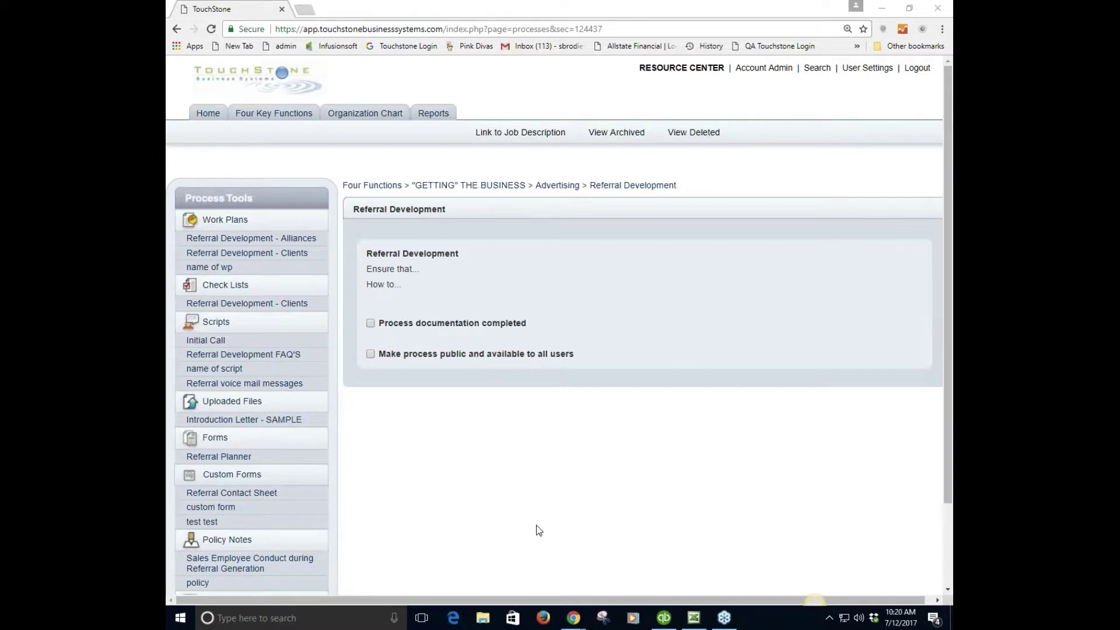
{"action": "left_click", "coordinate": [222, 269]}
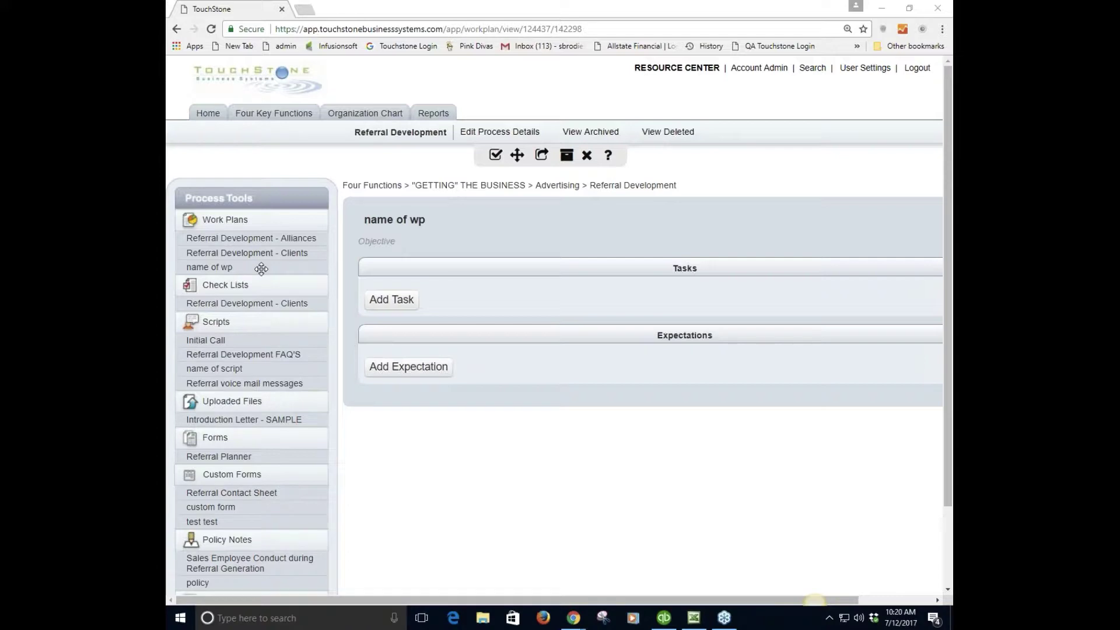
{"action": "left_click", "coordinate": [633, 185]}
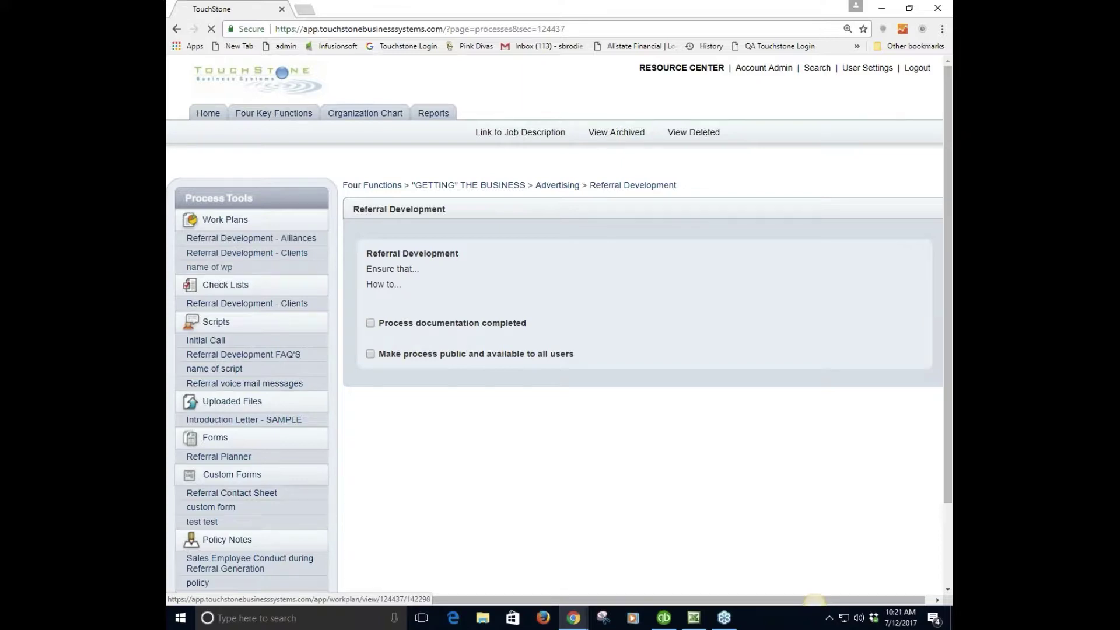
- Open the "name of wp" work plan and add a first task reading "task 1"
{"action": "left_click", "coordinate": [222, 268]}
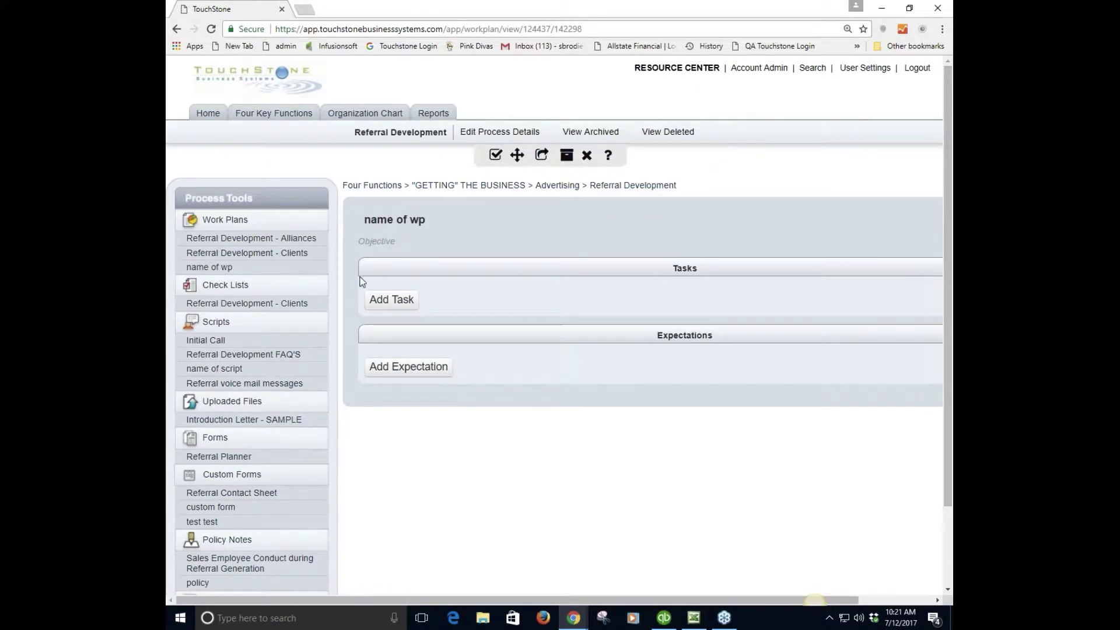
{"action": "left_click", "coordinate": [397, 302]}
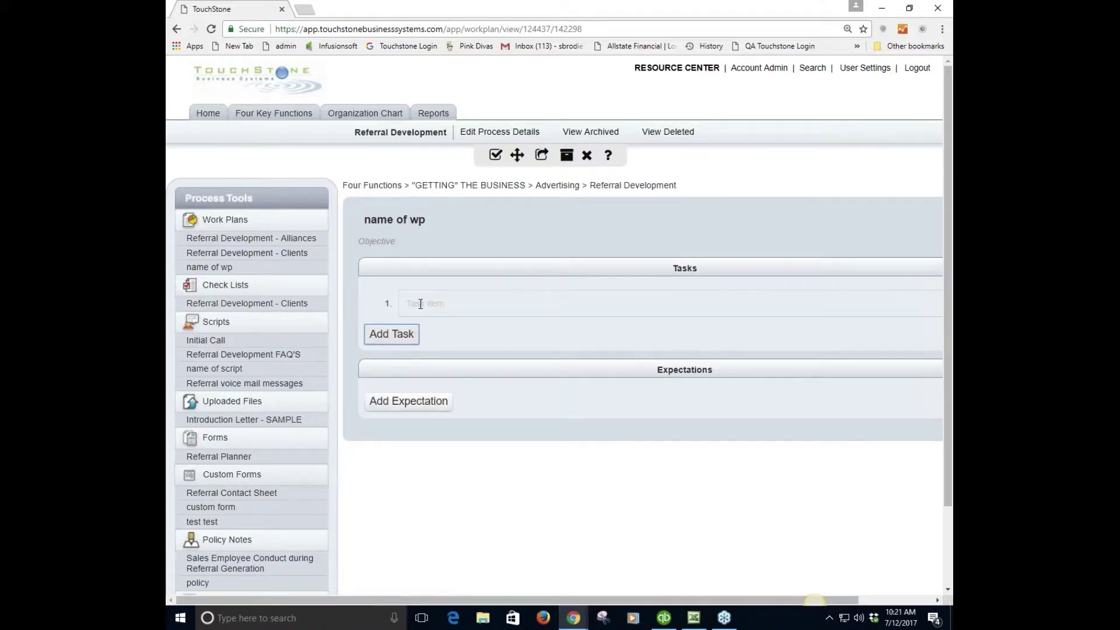
{"action": "left_click", "coordinate": [420, 304]}
{"action": "type", "text": "task 1"}
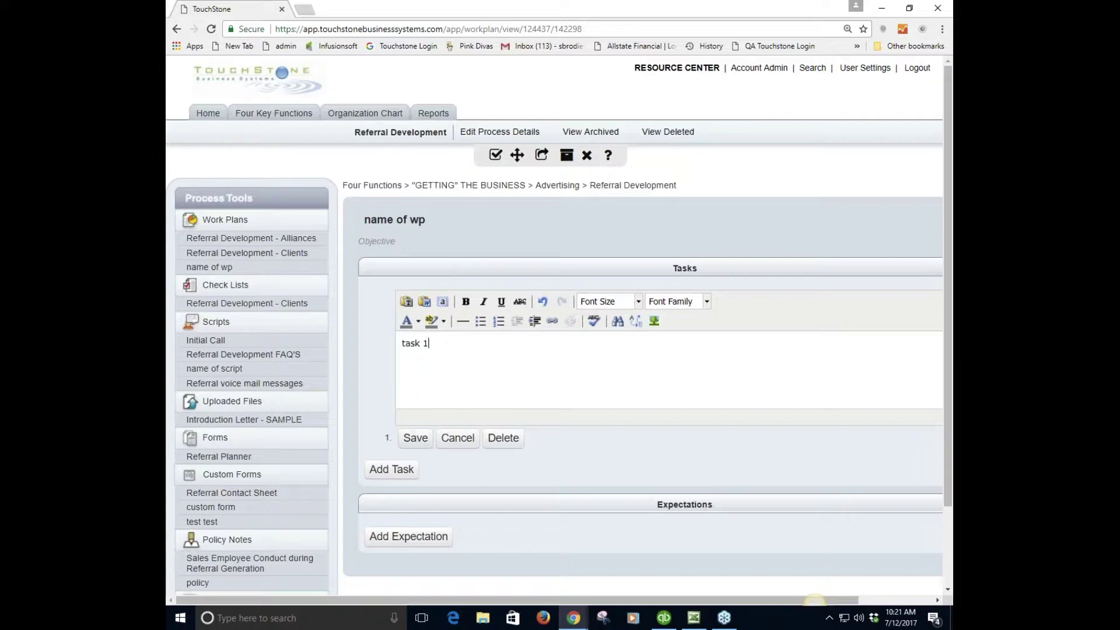
{"action": "left_click", "coordinate": [416, 437]}
- Add a second task to the "name of wp" work plan and save it with the text "the end"
{"action": "left_click", "coordinate": [396, 335]}
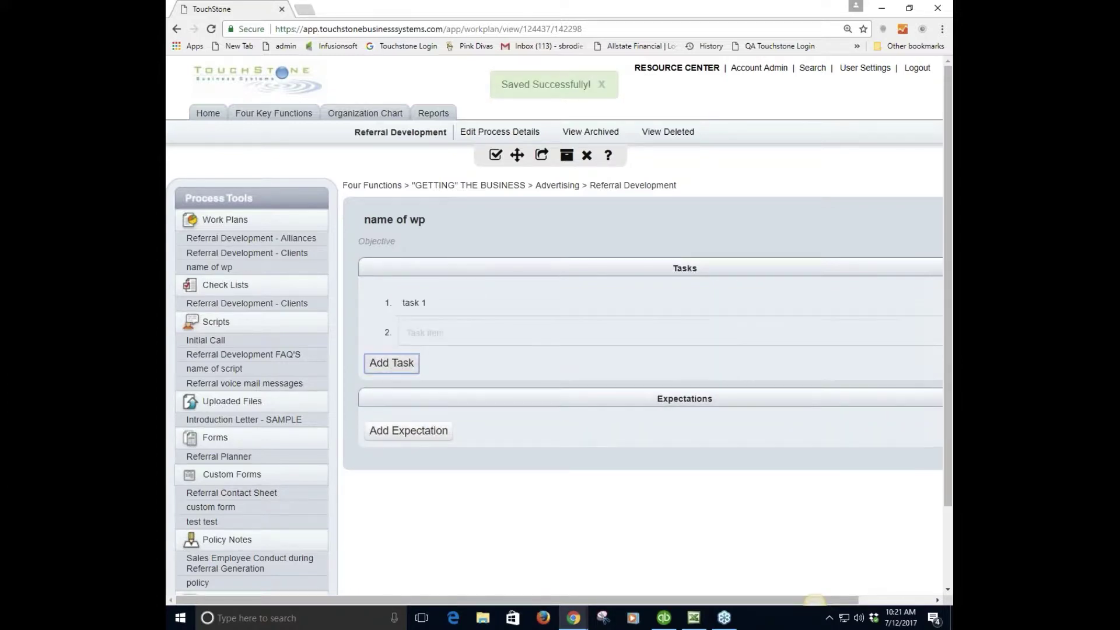
{"action": "left_click", "coordinate": [447, 334]}
{"action": "type", "text": "t"}
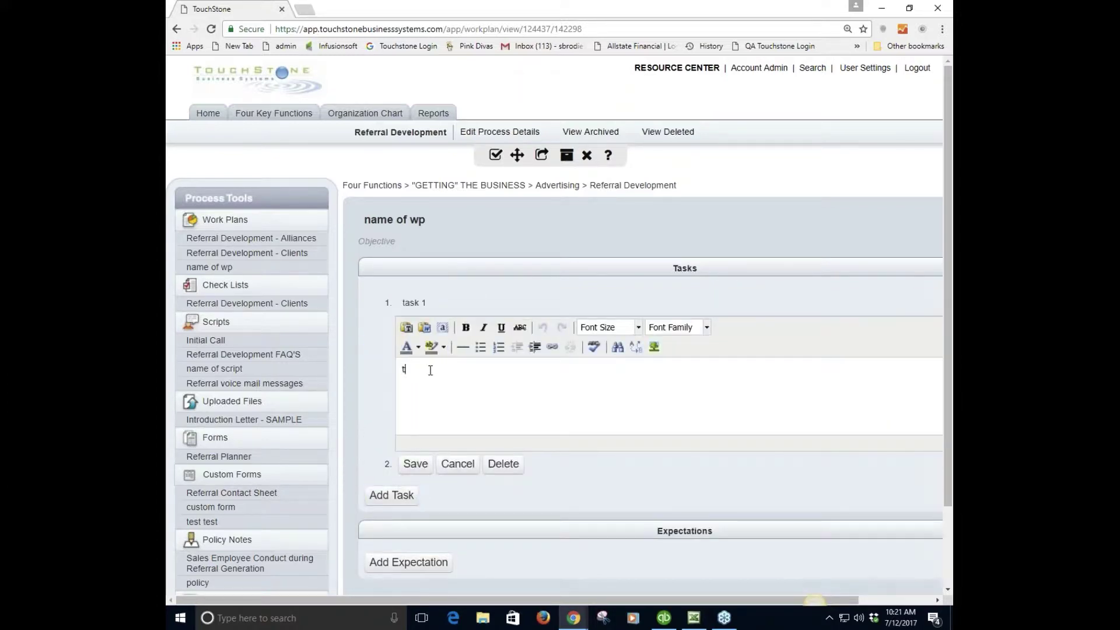
{"action": "type", "text": "ask 2"}
{"action": "left_click_drag", "start_coordinate": [441, 369], "coordinate": [379, 369]}
{"action": "type", "text": "the end"}
{"action": "left_click", "coordinate": [415, 464]}
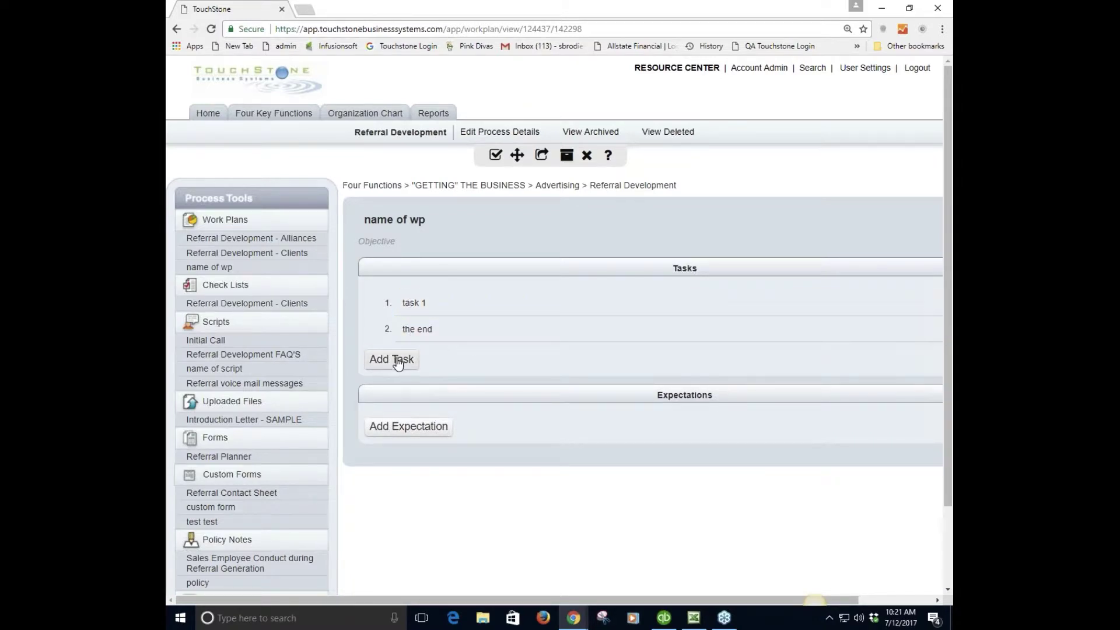
- Add a task reading "second" to the "name of wp" work plan and move it above "the end"
{"action": "left_click", "coordinate": [405, 361]}
{"action": "left_click", "coordinate": [425, 404]}
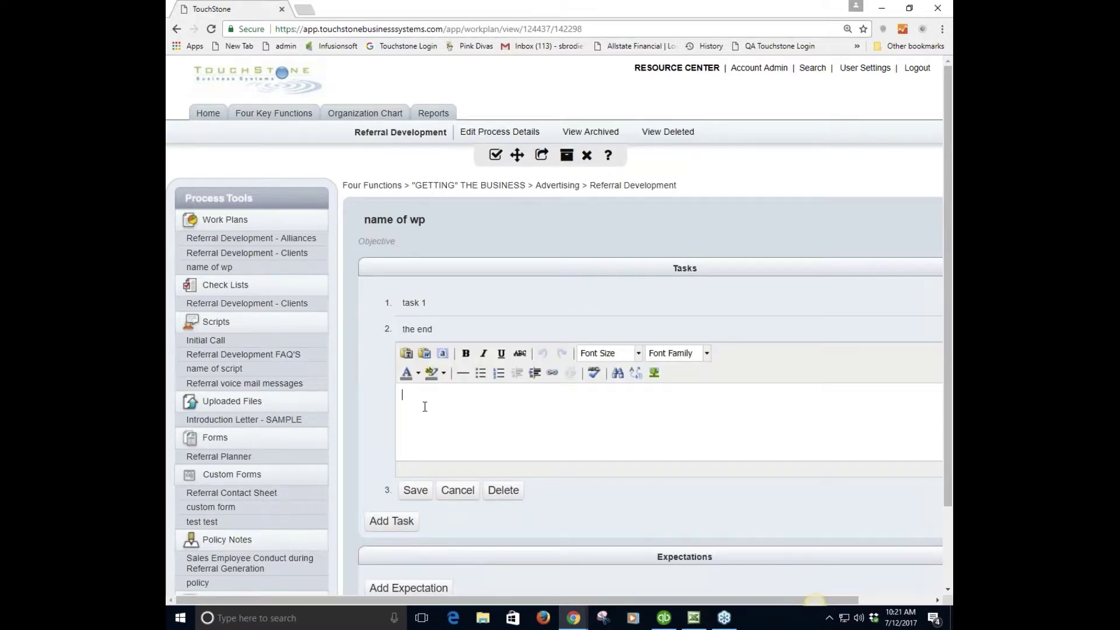
{"action": "type", "text": "second"}
{"action": "left_click", "coordinate": [411, 489]}
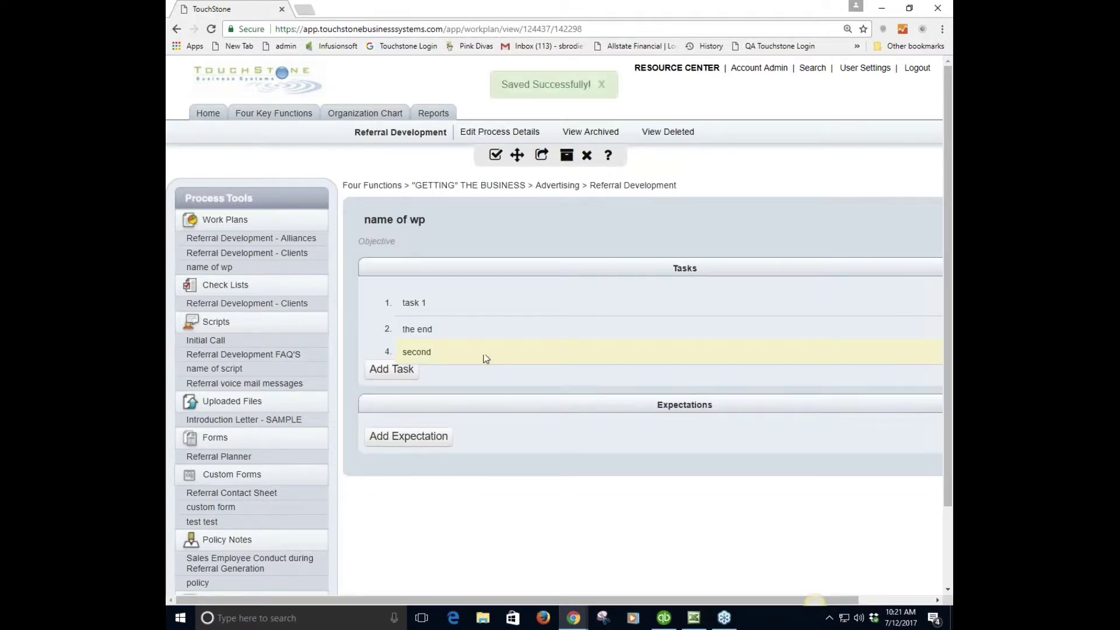
{"action": "left_click_drag", "start_coordinate": [482, 355], "coordinate": [486, 325]}
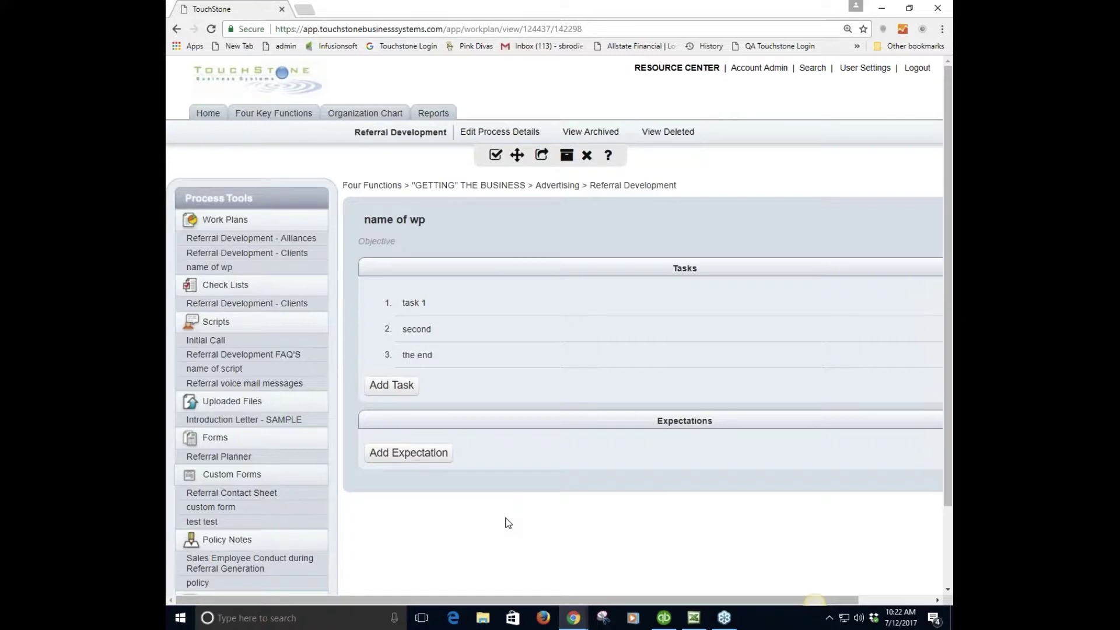
- Open the first task for editing and replace its text with "The thing:" followed by a new line
{"action": "left_click", "coordinate": [412, 303]}
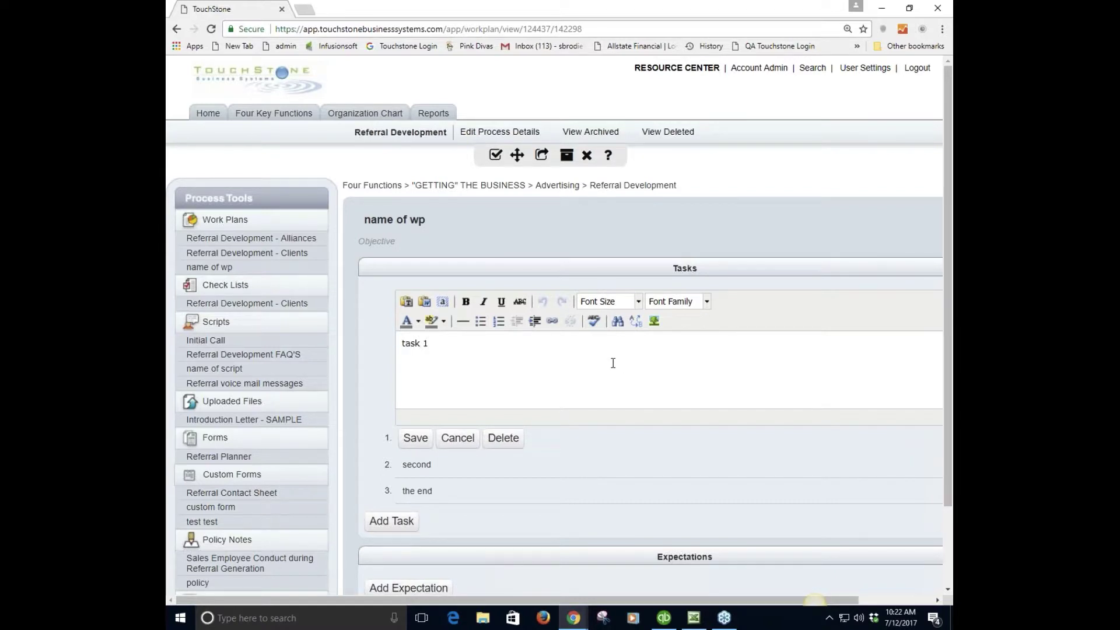
{"action": "right_click", "coordinate": [427, 345]}
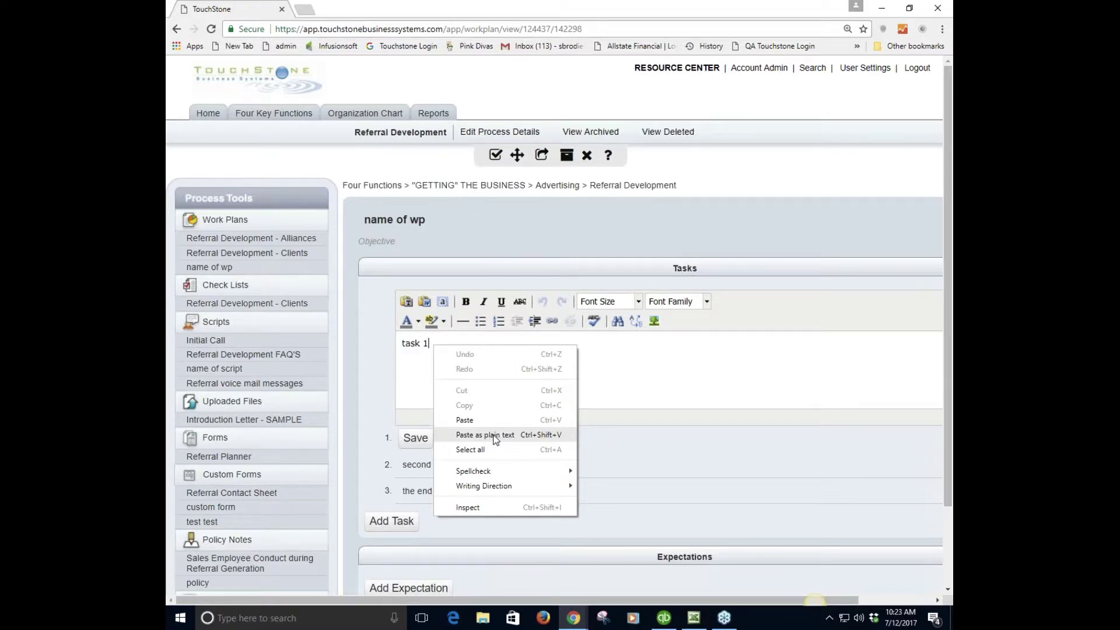
{"action": "left_click", "coordinate": [422, 387]}
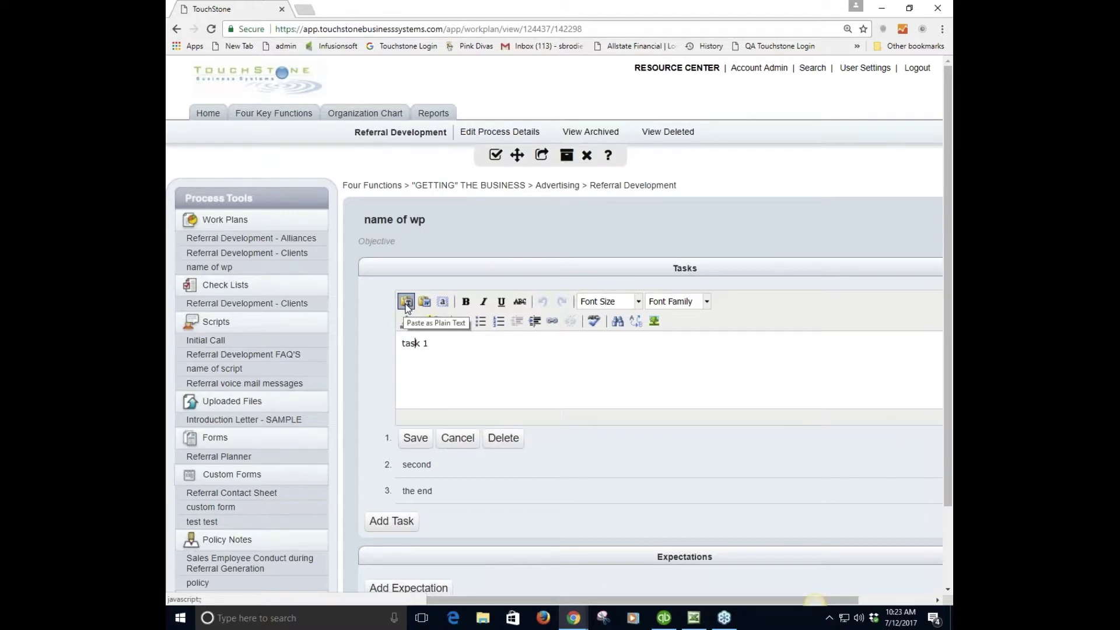
{"action": "left_click", "coordinate": [465, 368]}
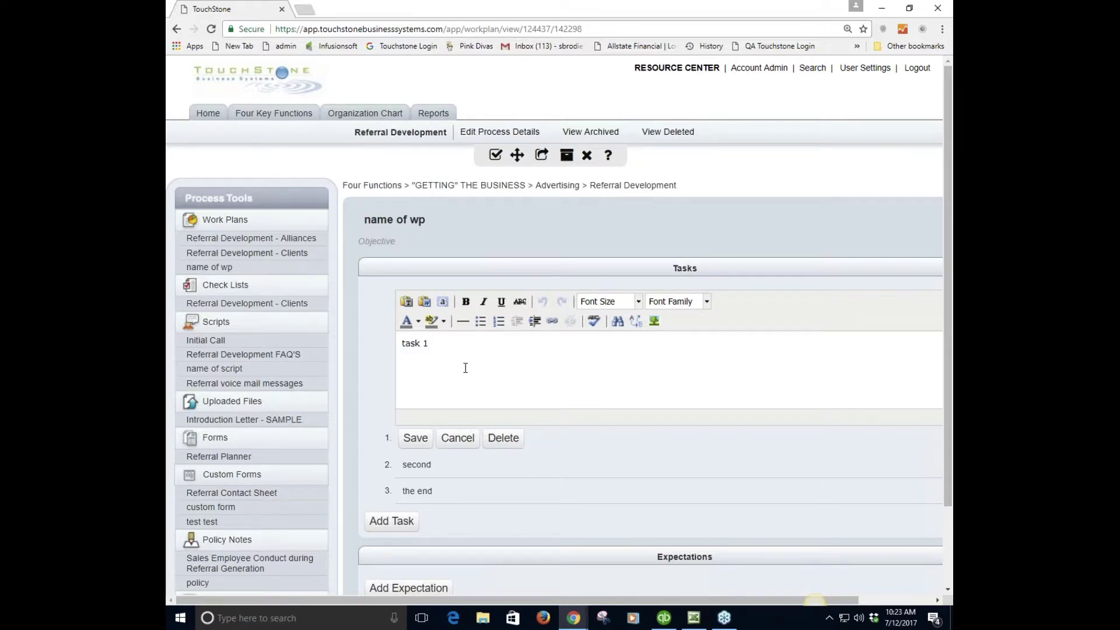
{"action": "key", "text": "BackSpace"}
{"action": "key", "text": "BackSpace"}
{"action": "key", "text": "BackSpace"}
{"action": "key", "text": "BackSpace"}
{"action": "key", "text": "BackSpace"}
{"action": "type", "text": "The thing:"}
{"action": "key", "text": "Return"}
- Add a bullet reading "sub thing" under "The thing:" with an indented sub-bullet reading "link"
{"action": "left_click", "coordinate": [478, 322]}
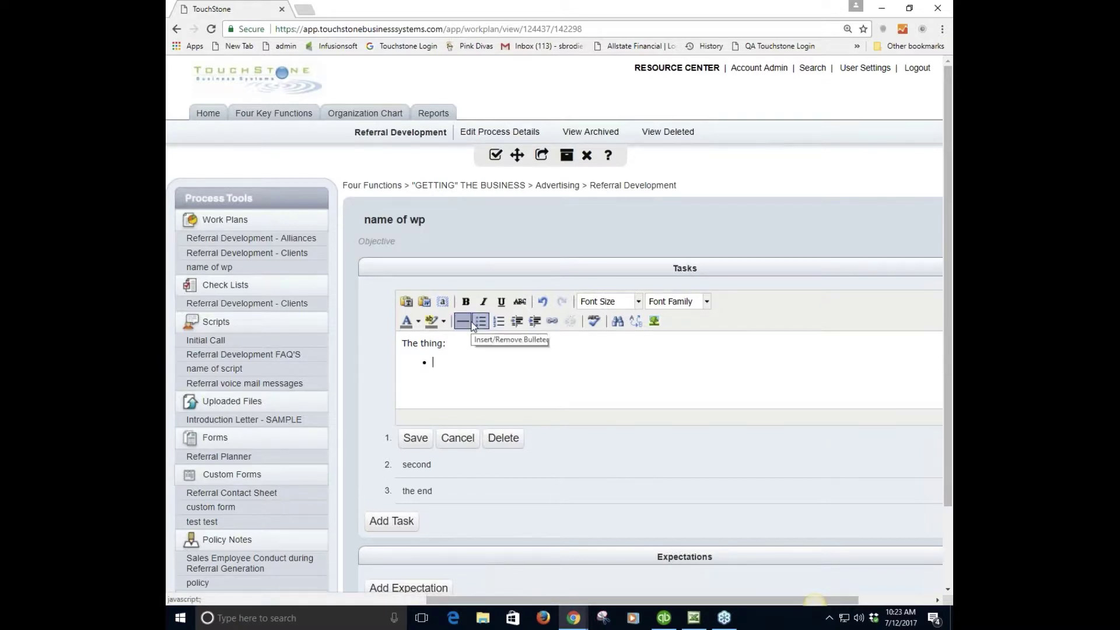
{"action": "type", "text": "sub thing"}
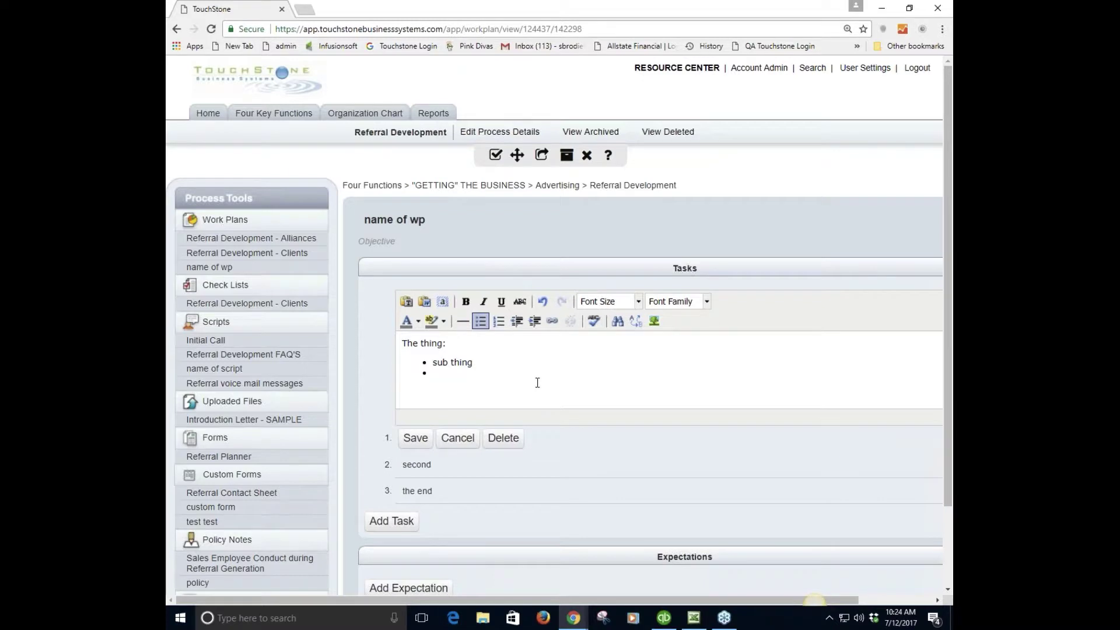
{"action": "left_click", "coordinate": [537, 324]}
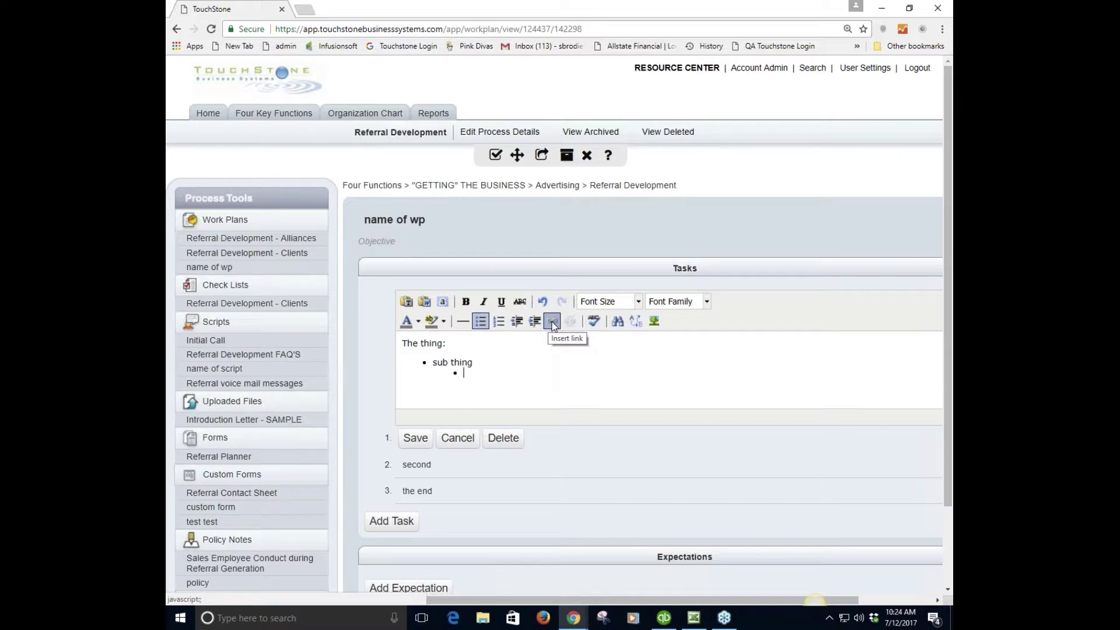
{"action": "type", "text": "ink"}
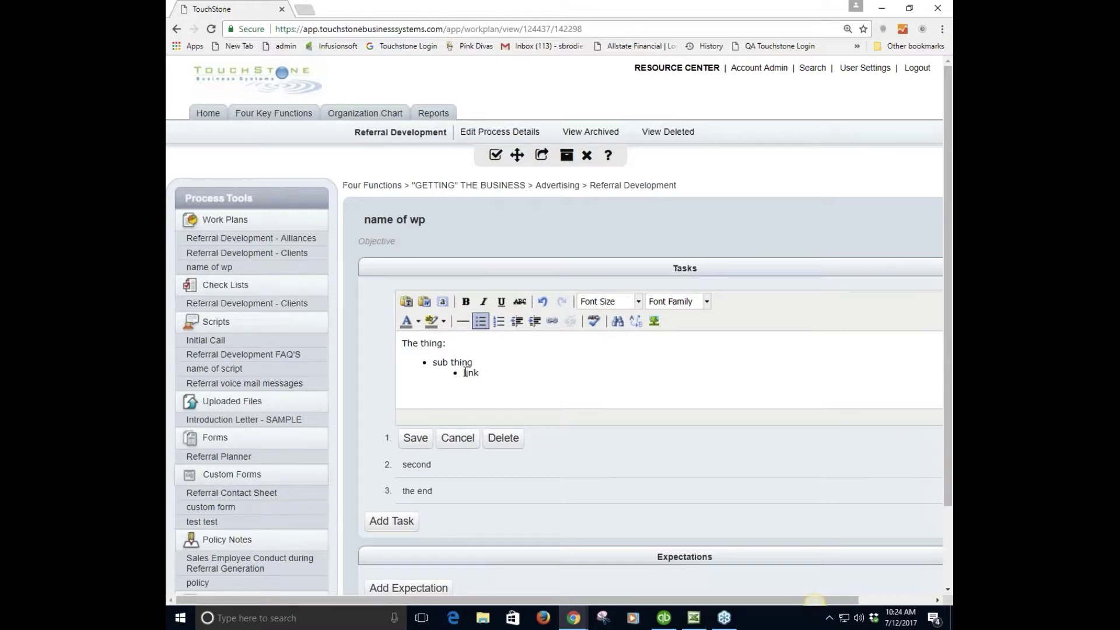
{"action": "double_click", "coordinate": [488, 376]}
{"action": "left_click", "coordinate": [551, 323]}
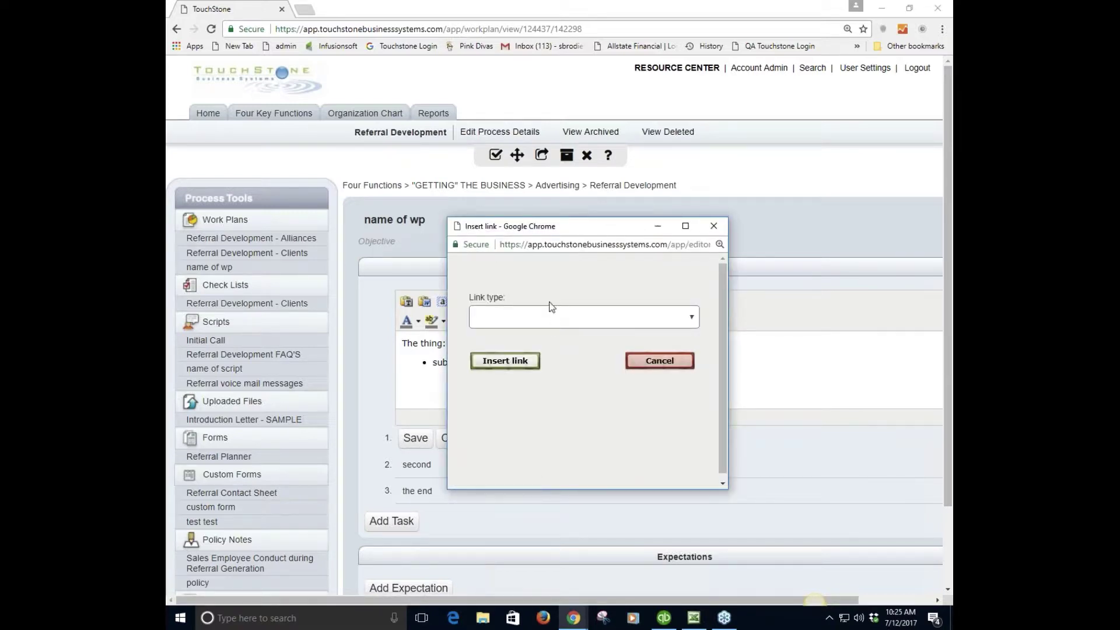
{"action": "left_click", "coordinate": [691, 319]}
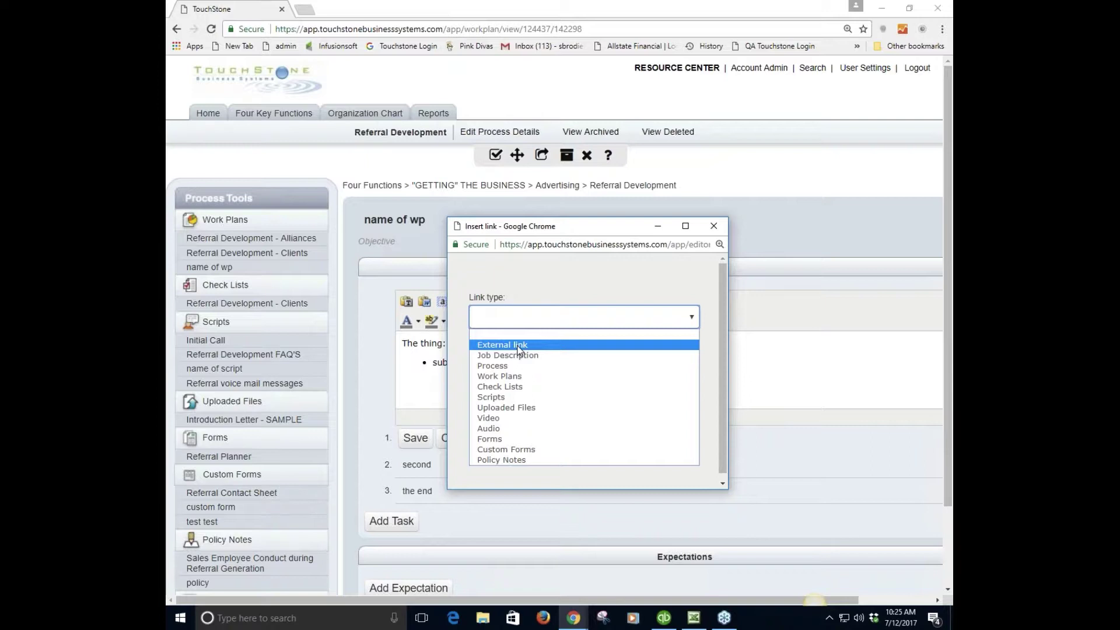
{"action": "left_click", "coordinate": [519, 346]}
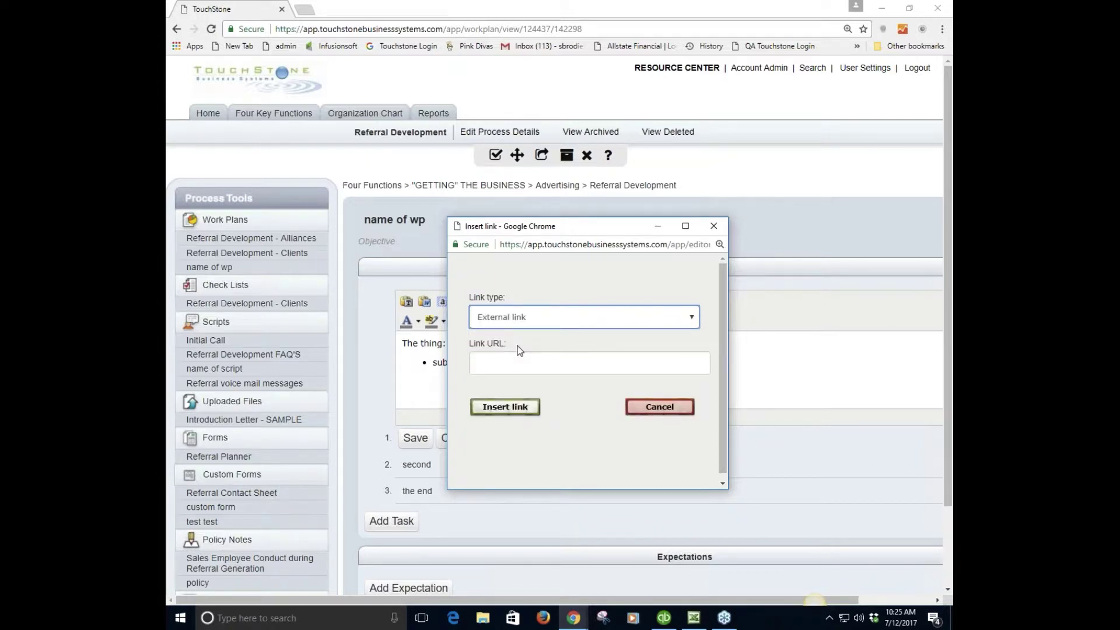
{"action": "left_click", "coordinate": [481, 363]}
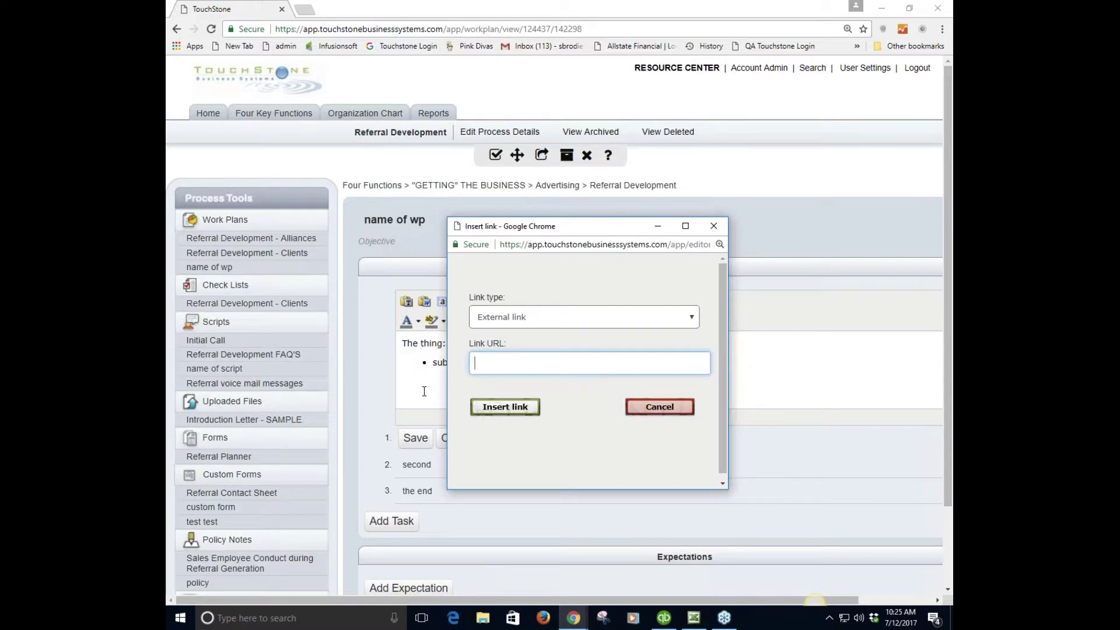
{"action": "left_click", "coordinate": [659, 406]}
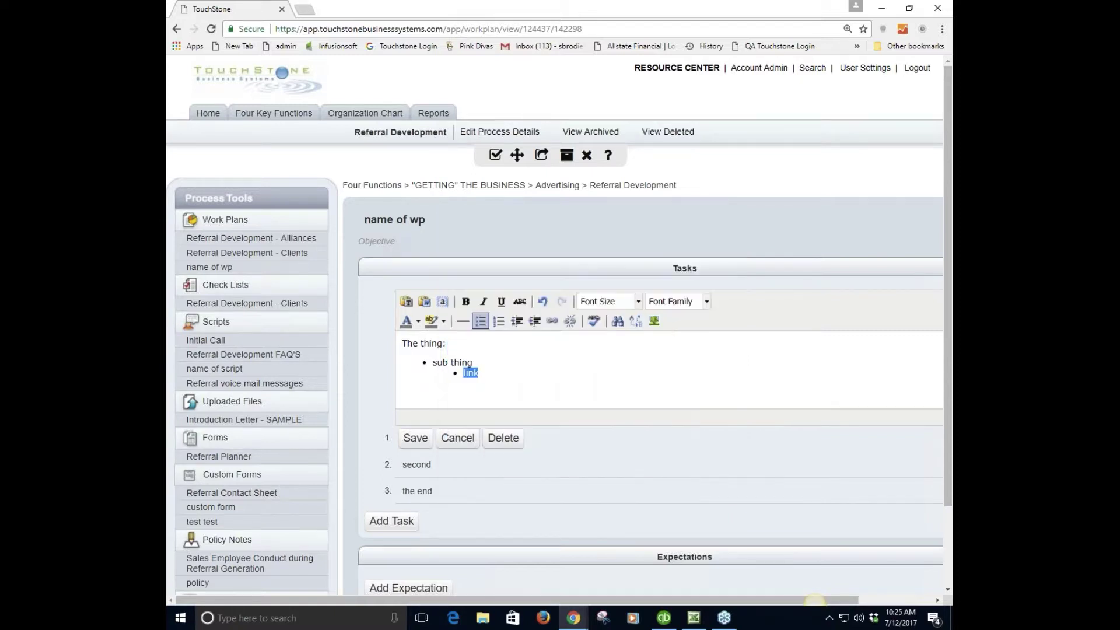
- Open TouchStone in a new browser tab, copy the organization chart page's web address and close that tab
{"action": "left_click", "coordinate": [304, 9]}
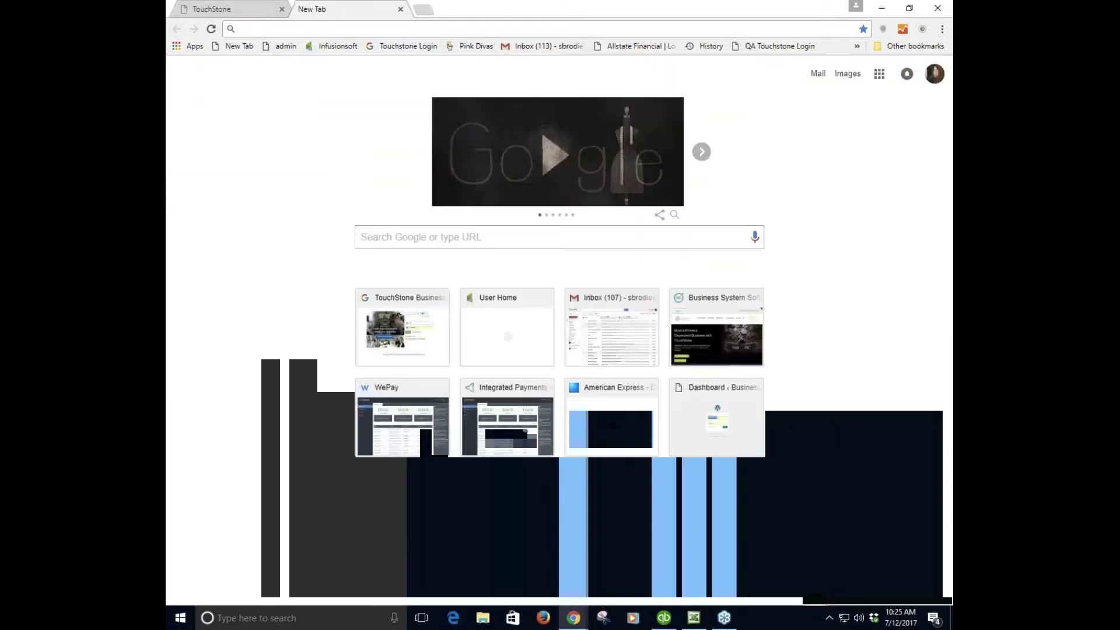
{"action": "left_click", "coordinate": [420, 309]}
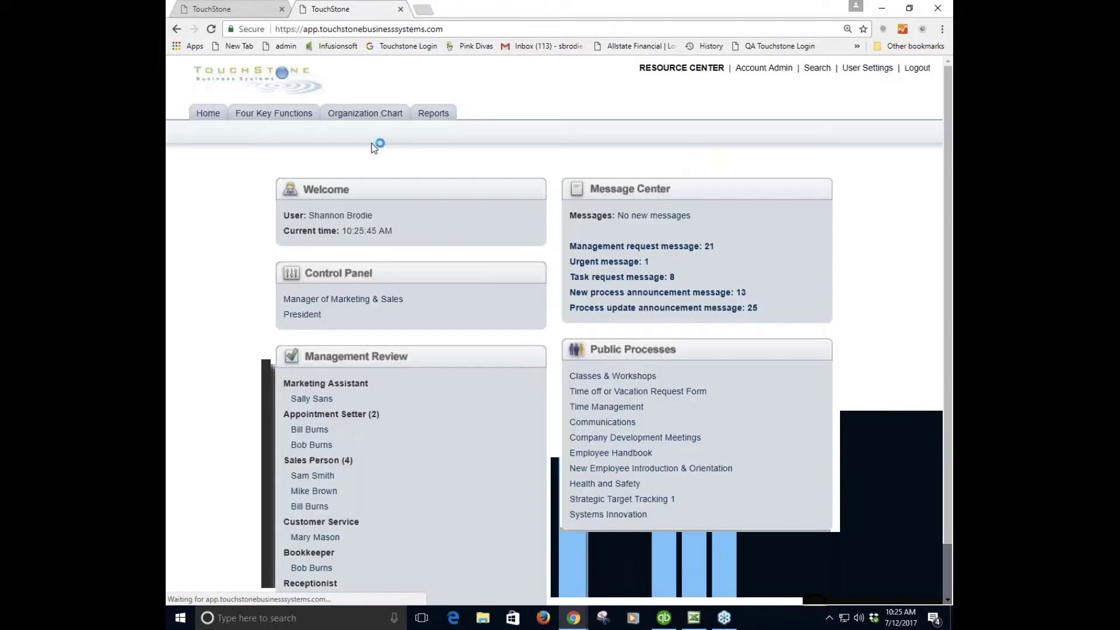
{"action": "left_click", "coordinate": [385, 29]}
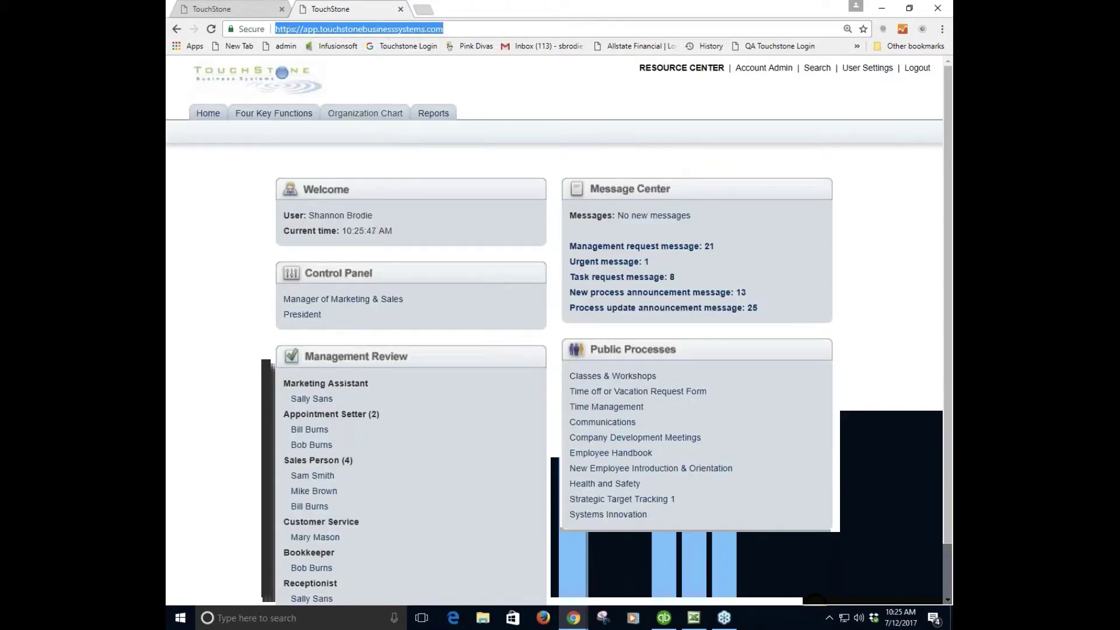
{"action": "left_click", "coordinate": [365, 113]}
{"action": "left_click", "coordinate": [371, 31]}
{"action": "key", "text": "ctrl+c"}
{"action": "right_click", "coordinate": [371, 33]}
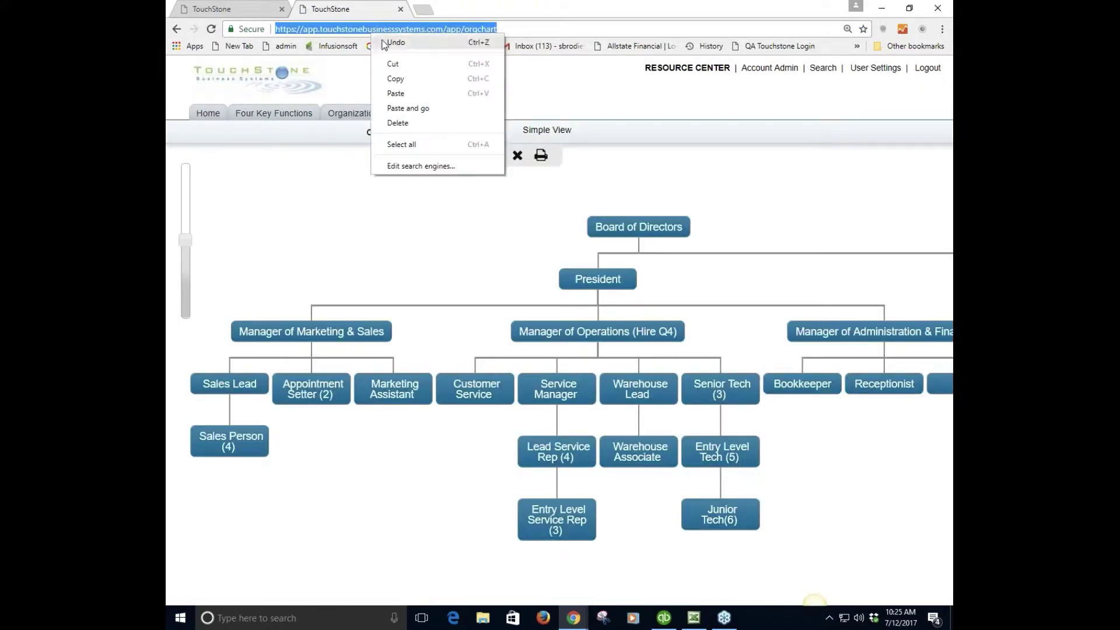
{"action": "left_click", "coordinate": [403, 79]}
{"action": "left_click", "coordinate": [245, 9]}
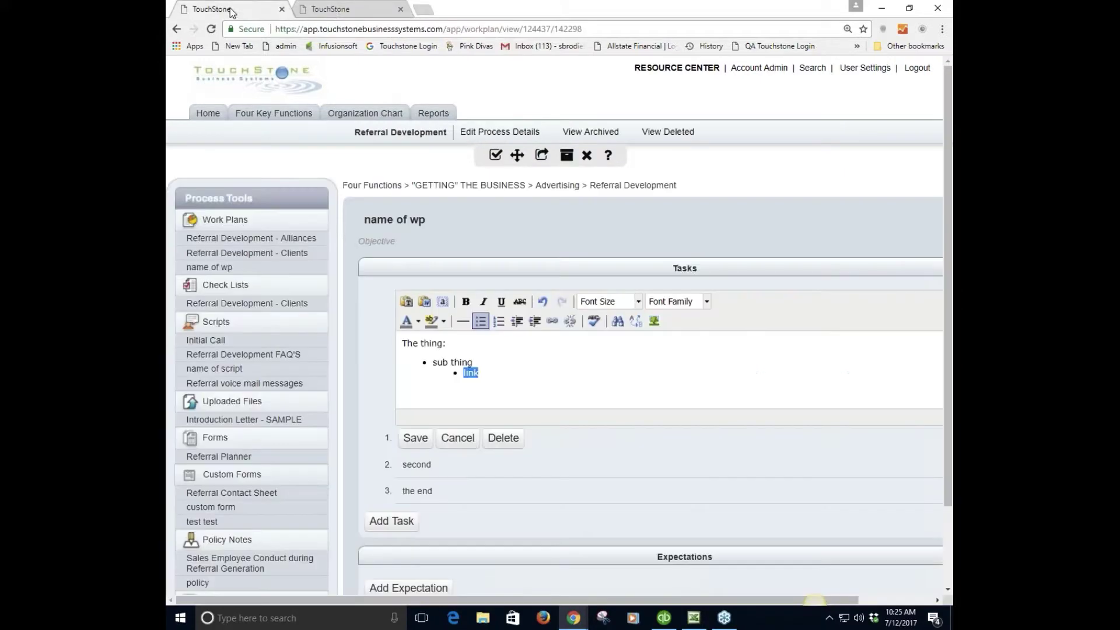
{"action": "left_click", "coordinate": [354, 8]}
{"action": "left_click", "coordinate": [400, 9]}
- Paste the copied organization chart address as a new sub-bullet below "link" in the first task
{"action": "left_click", "coordinate": [479, 373]}
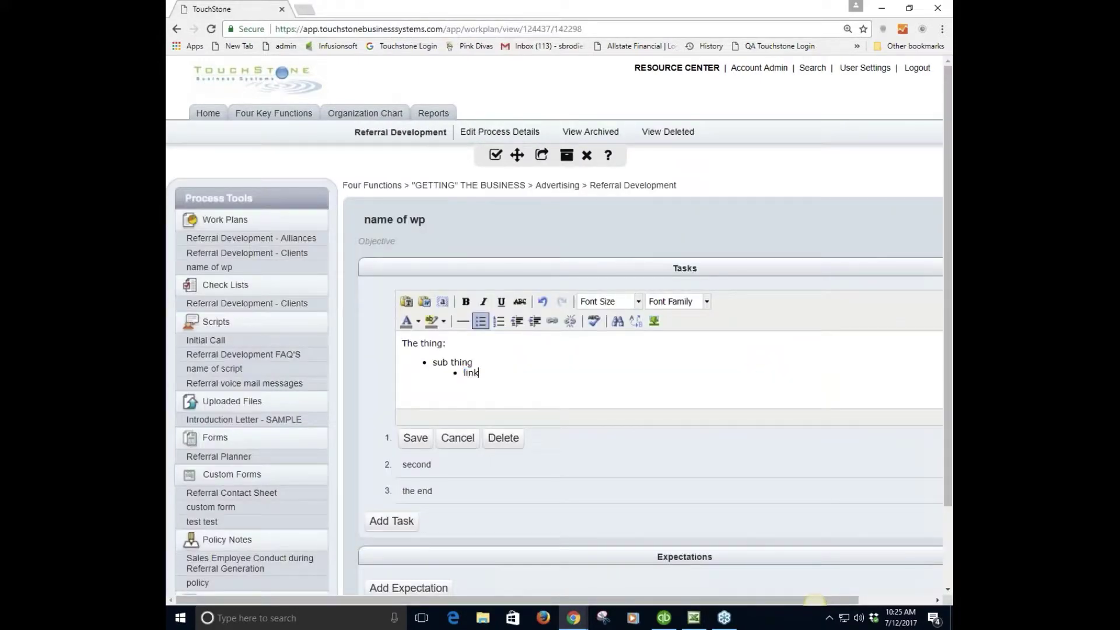
{"action": "key", "text": "Return"}
{"action": "right_click", "coordinate": [477, 388]}
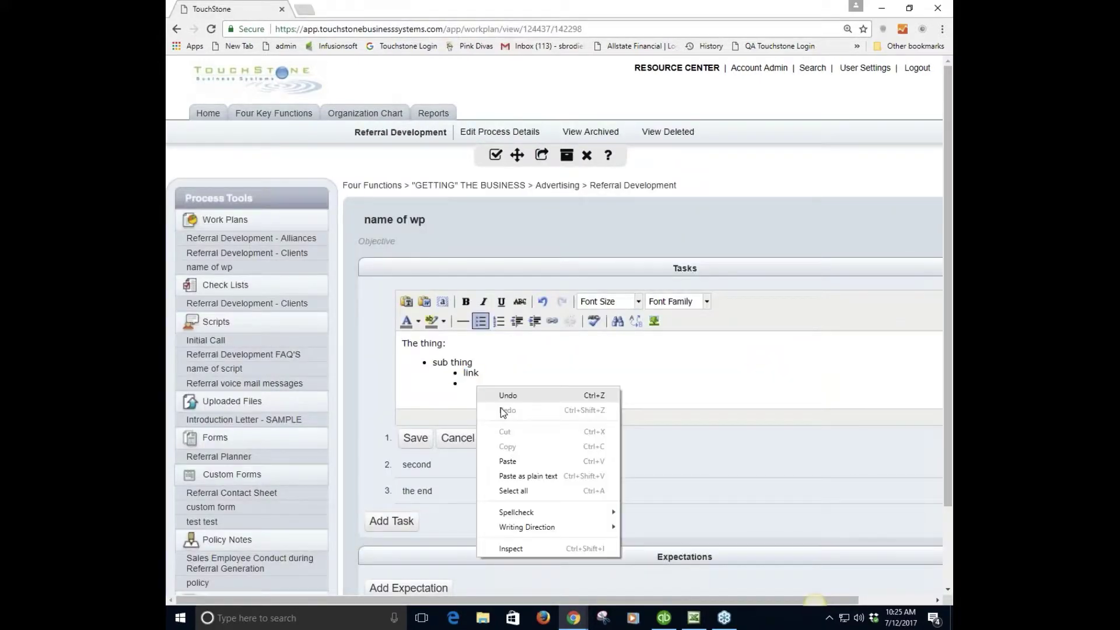
{"action": "left_click", "coordinate": [523, 460]}
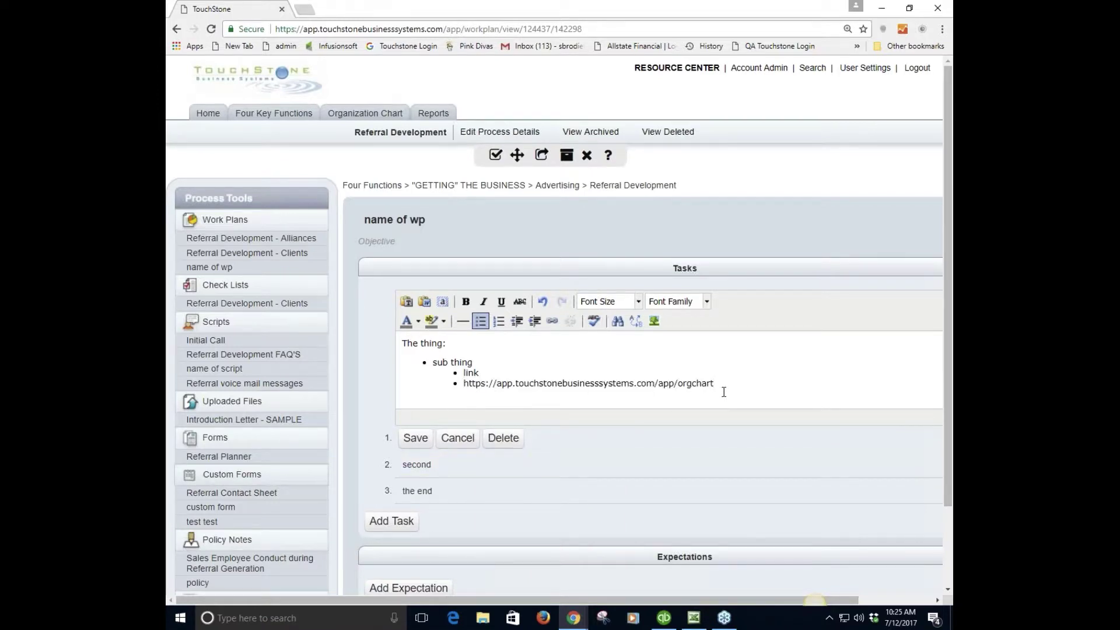
{"action": "double_click", "coordinate": [465, 372]}
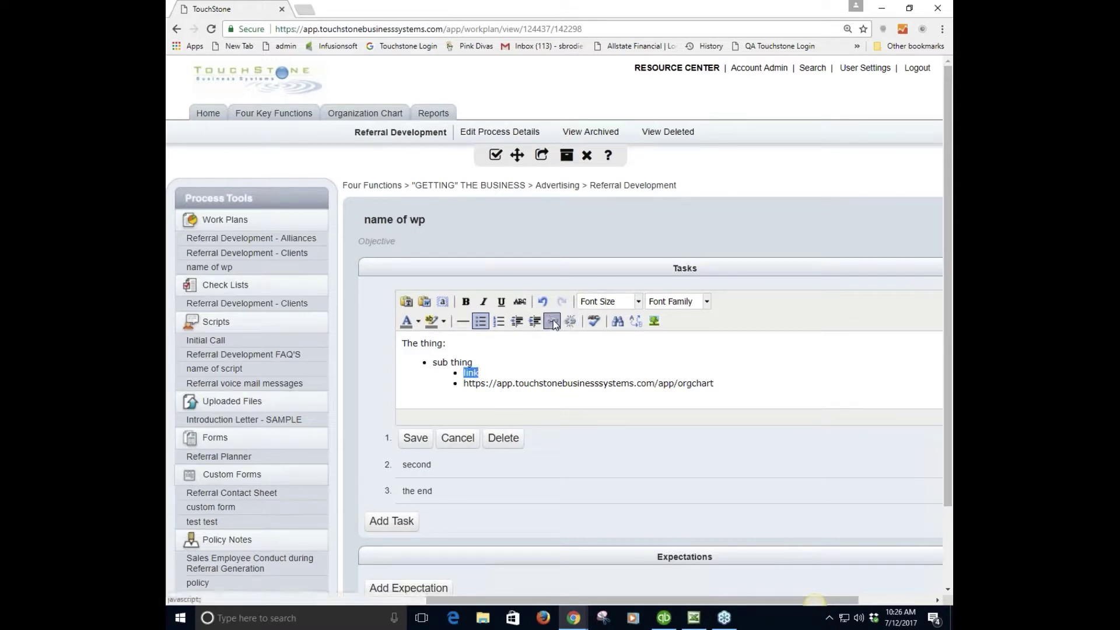
{"action": "left_click", "coordinate": [552, 322]}
{"action": "left_click", "coordinate": [554, 320]}
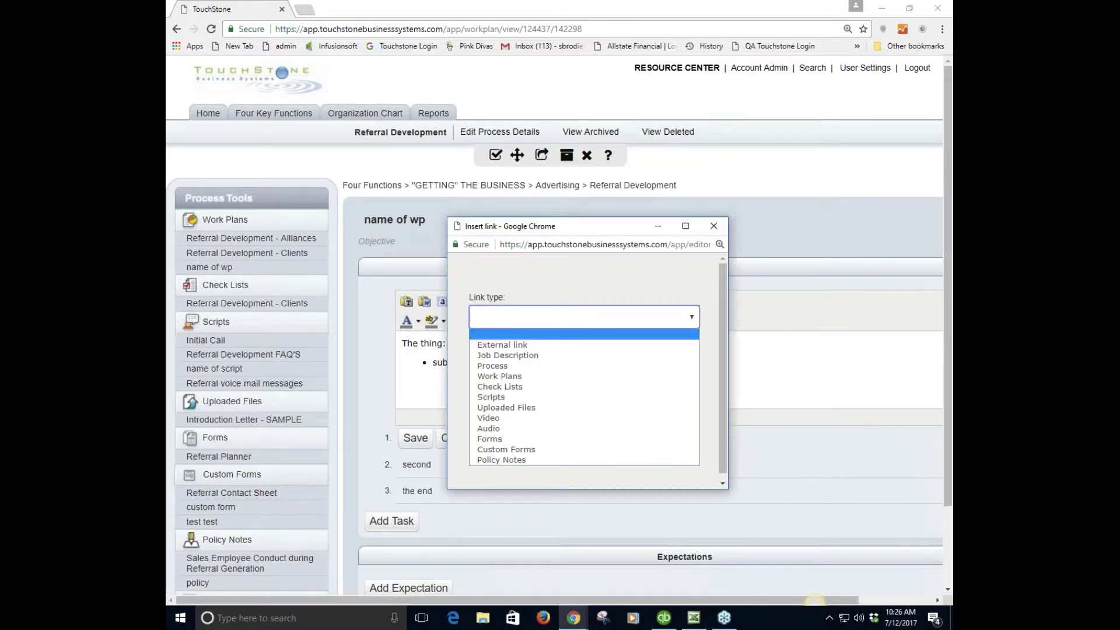
{"action": "left_click", "coordinate": [555, 345]}
{"action": "left_click", "coordinate": [497, 365]}
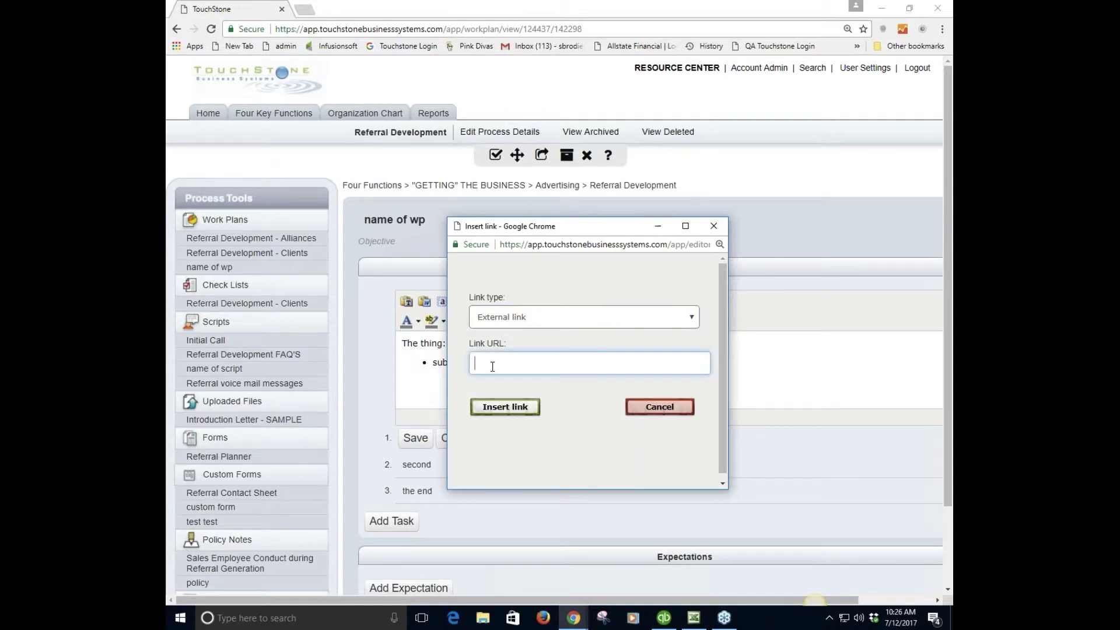
{"action": "right_click", "coordinate": [493, 365]}
{"action": "left_click", "coordinate": [521, 442]}
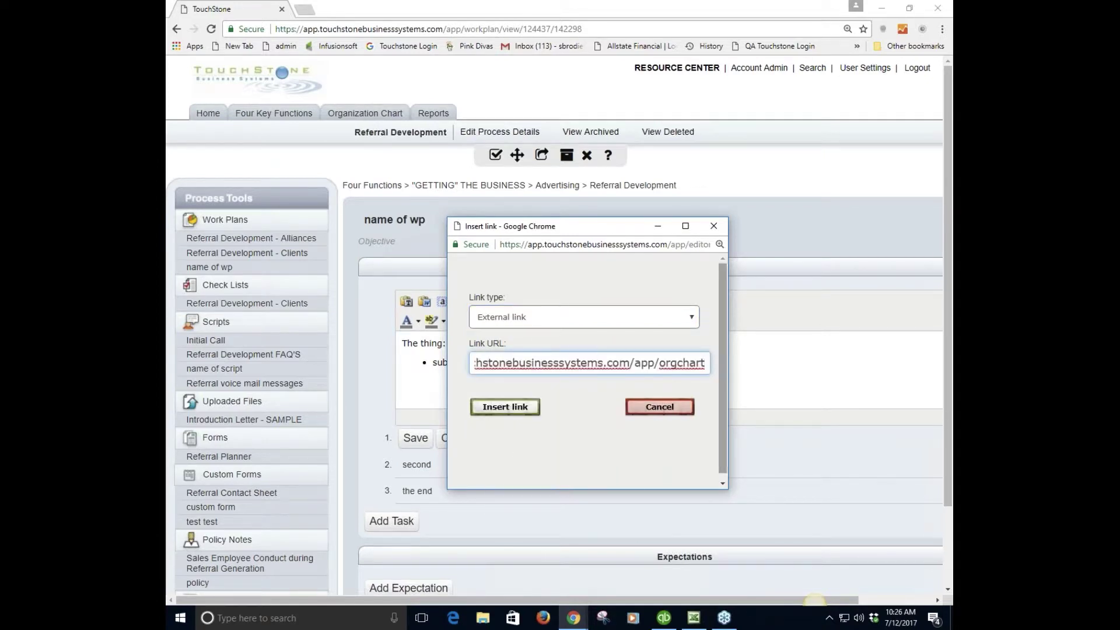
{"action": "left_click", "coordinate": [506, 408]}
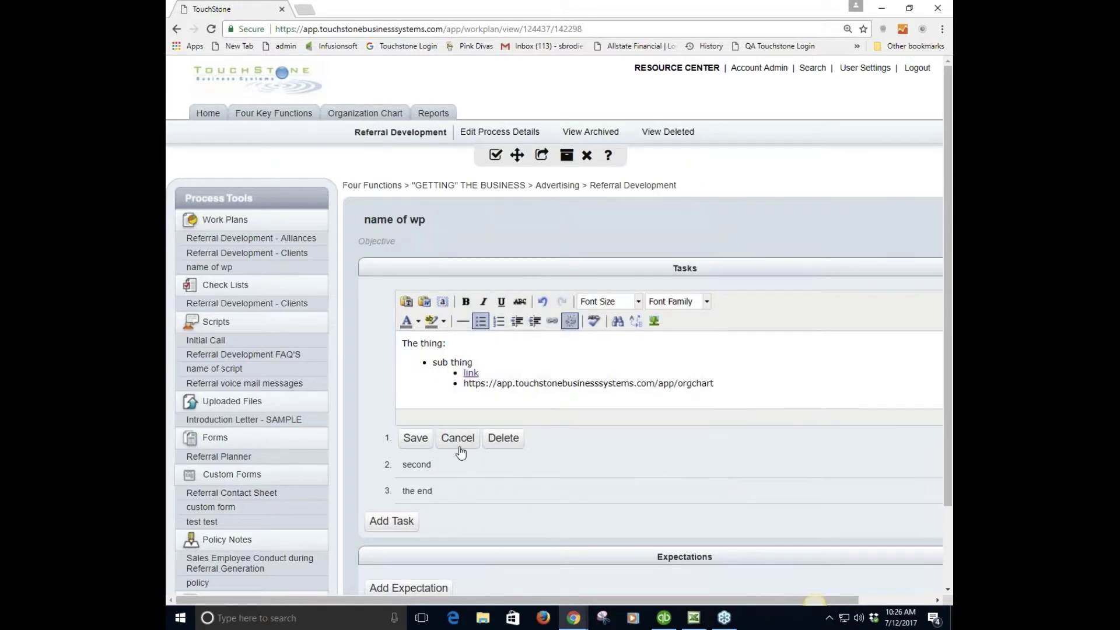
{"action": "left_click", "coordinate": [415, 439]}
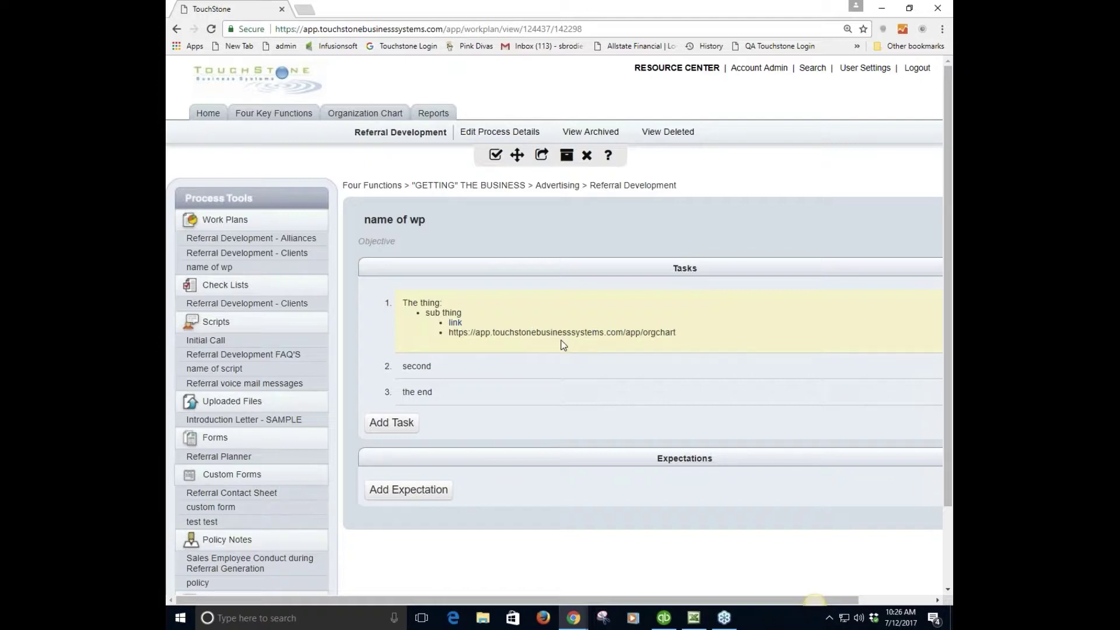
- Open the first task for editing and bring up the link settings for the word "link"
{"action": "left_click", "coordinate": [556, 313]}
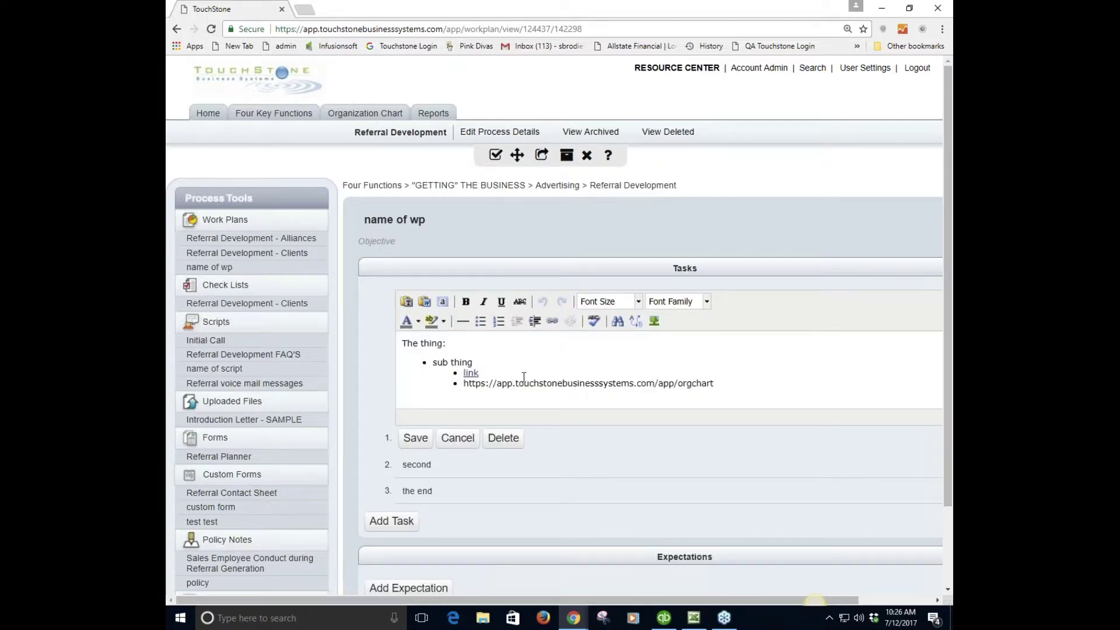
{"action": "double_click", "coordinate": [471, 372]}
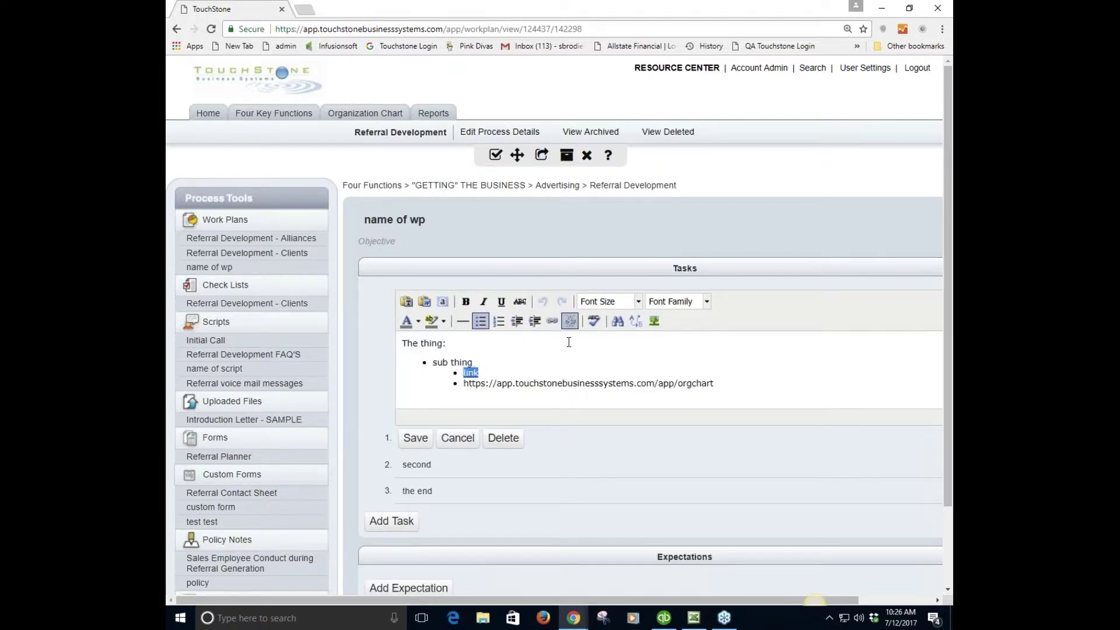
{"action": "left_click", "coordinate": [553, 322]}
{"action": "left_click", "coordinate": [557, 320]}
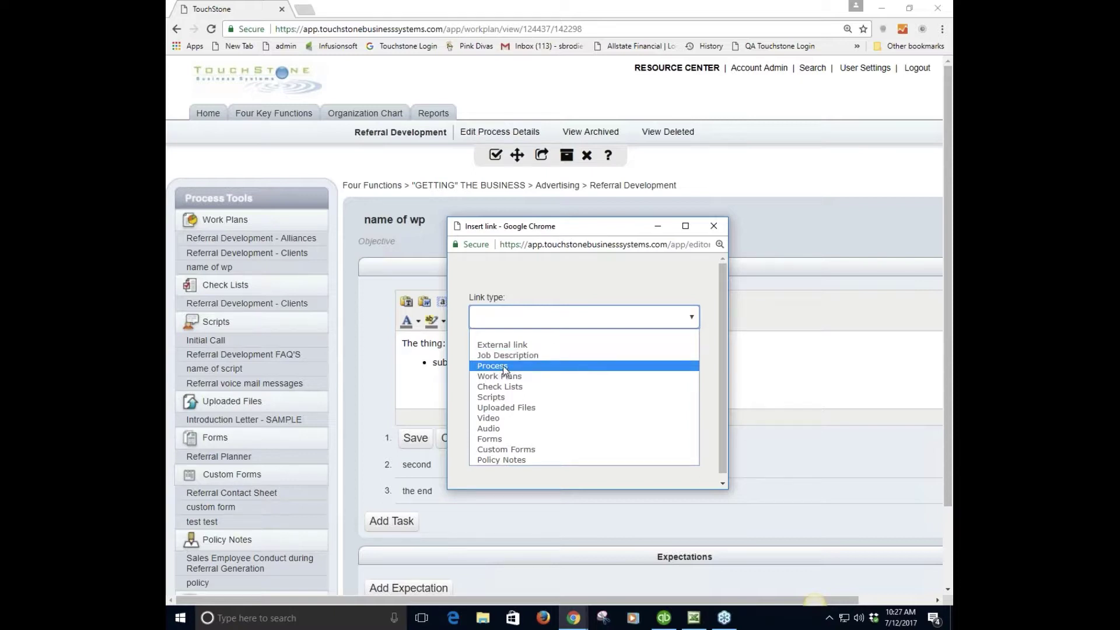
- Try the Process link type with Competitive Analysis as the link's target
{"action": "left_click", "coordinate": [507, 367]}
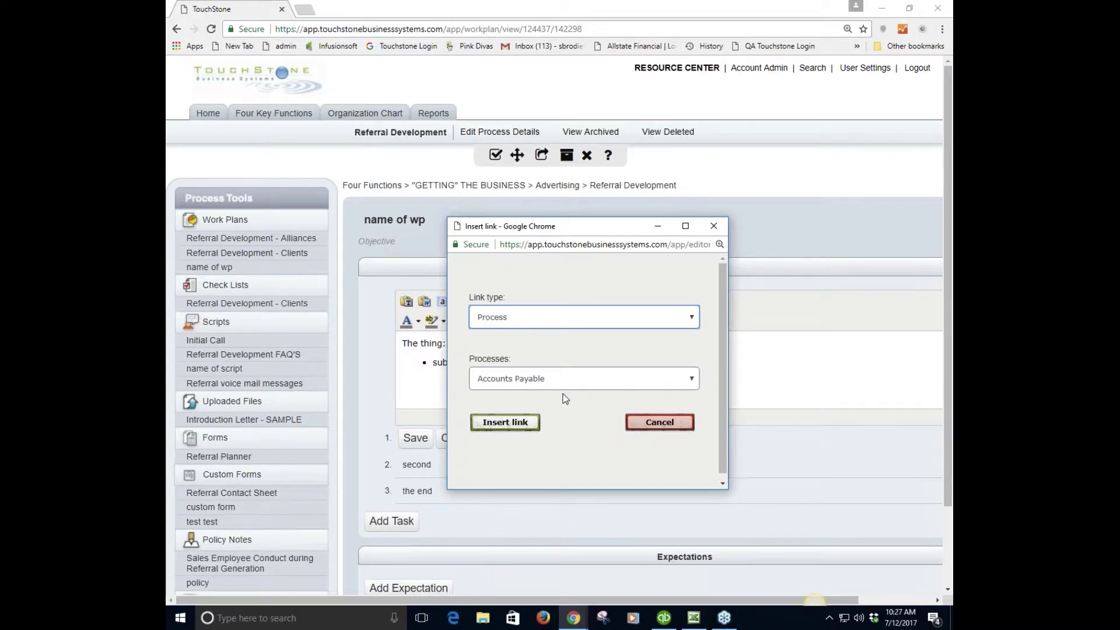
{"action": "left_click", "coordinate": [691, 380]}
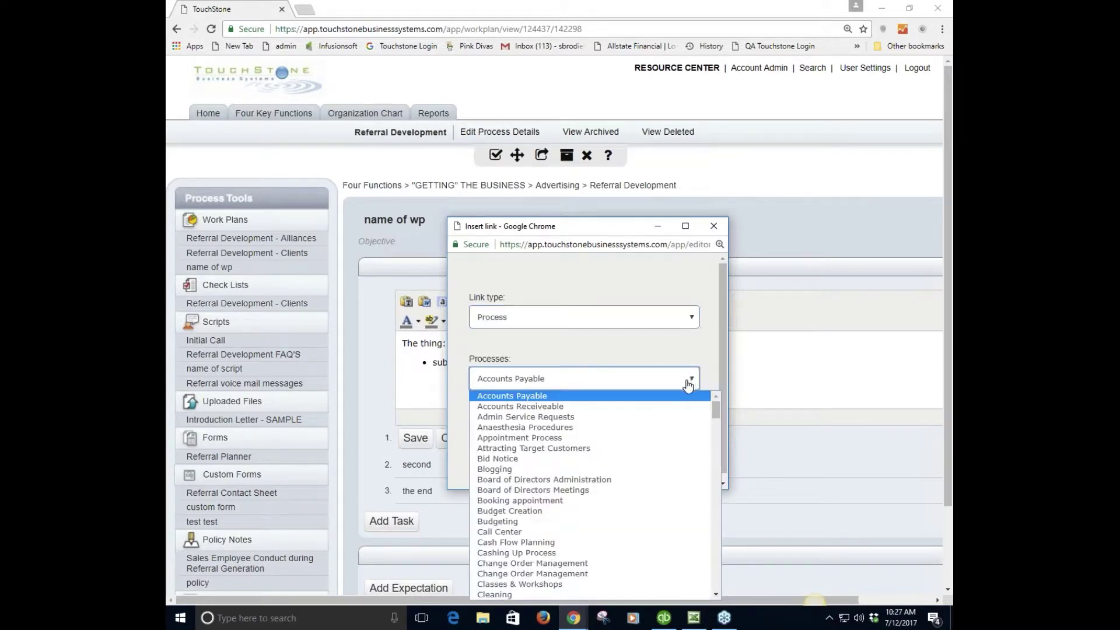
{"action": "scroll", "coordinate": [659, 489], "scroll_direction": "down", "scroll_amount": 7}
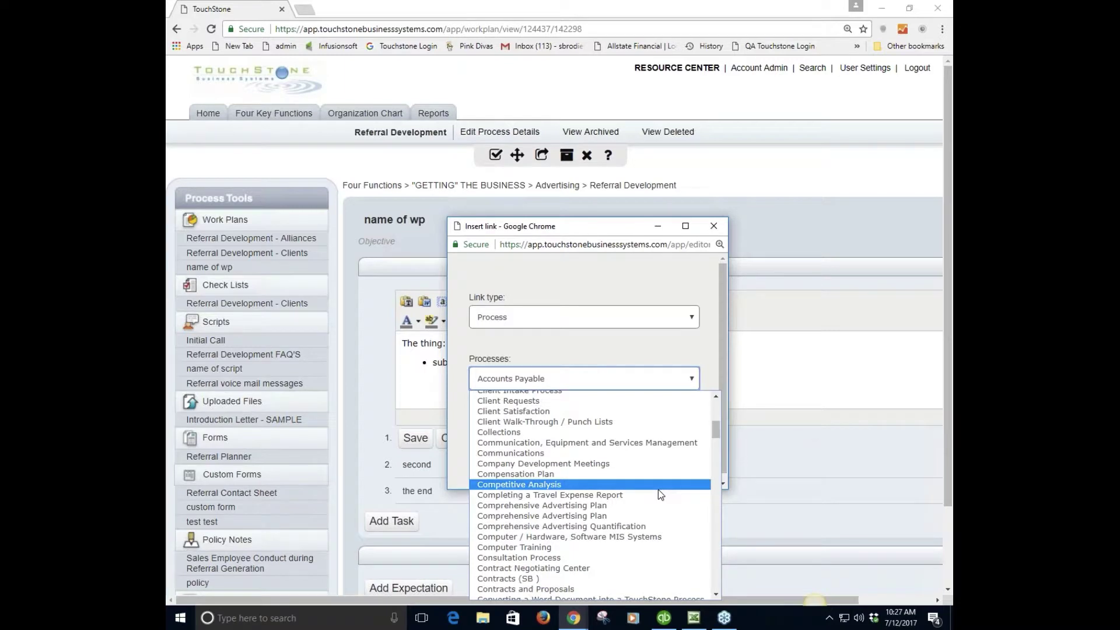
{"action": "left_click", "coordinate": [521, 484]}
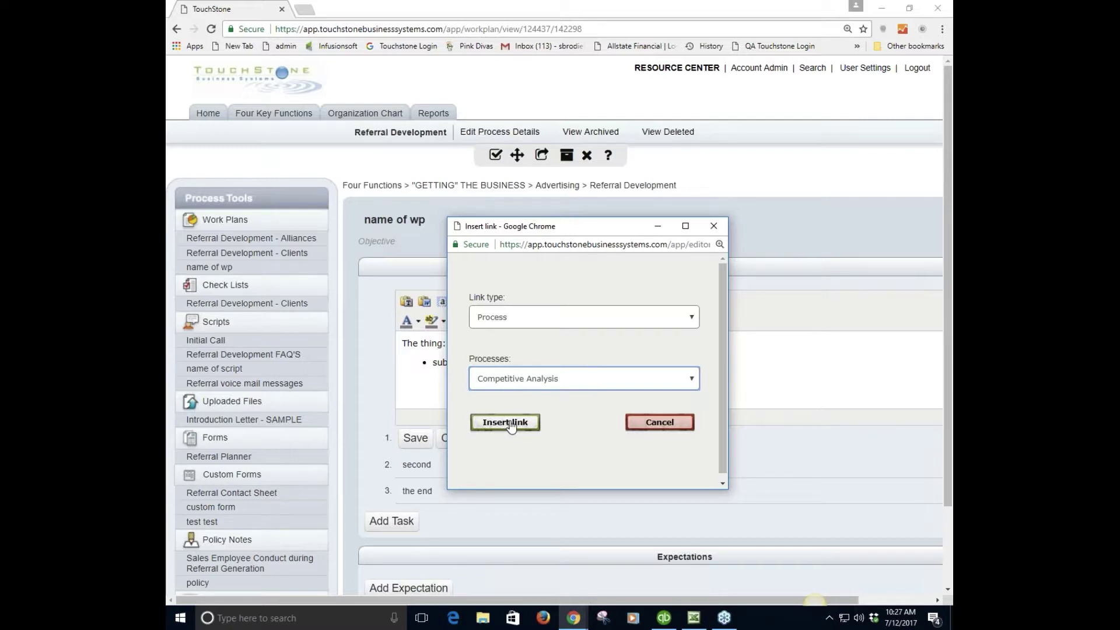
{"action": "left_click", "coordinate": [691, 380]}
{"action": "left_click", "coordinate": [691, 380]}
- Insert a Check Lists link to Behavioral Interview Checklist on the word "link" and save the first task
{"action": "left_click", "coordinate": [691, 319]}
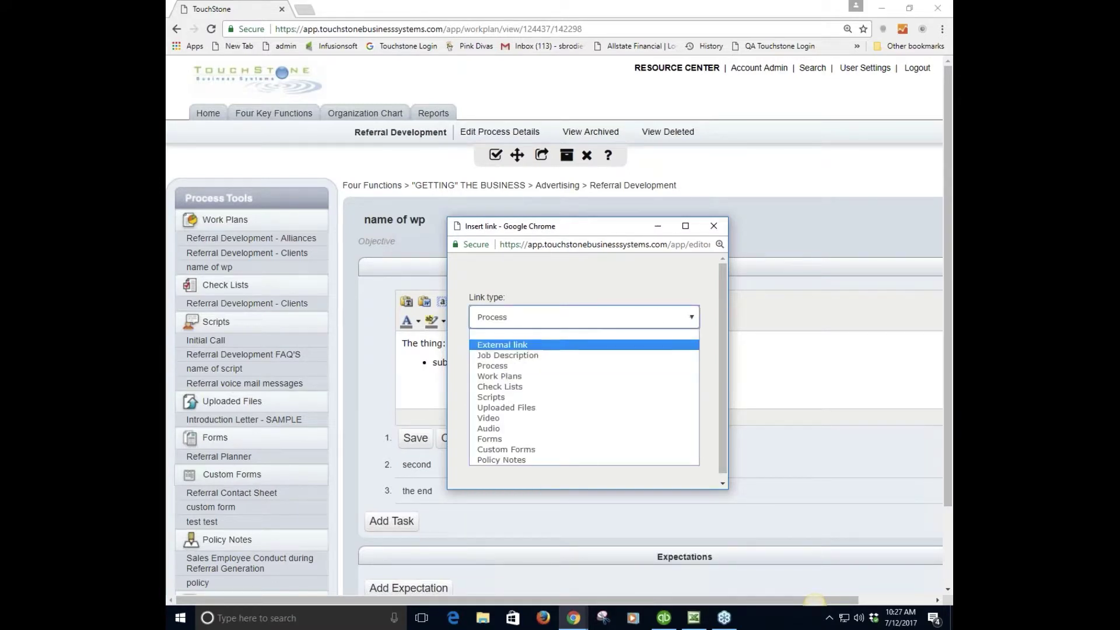
{"action": "left_click", "coordinate": [507, 388]}
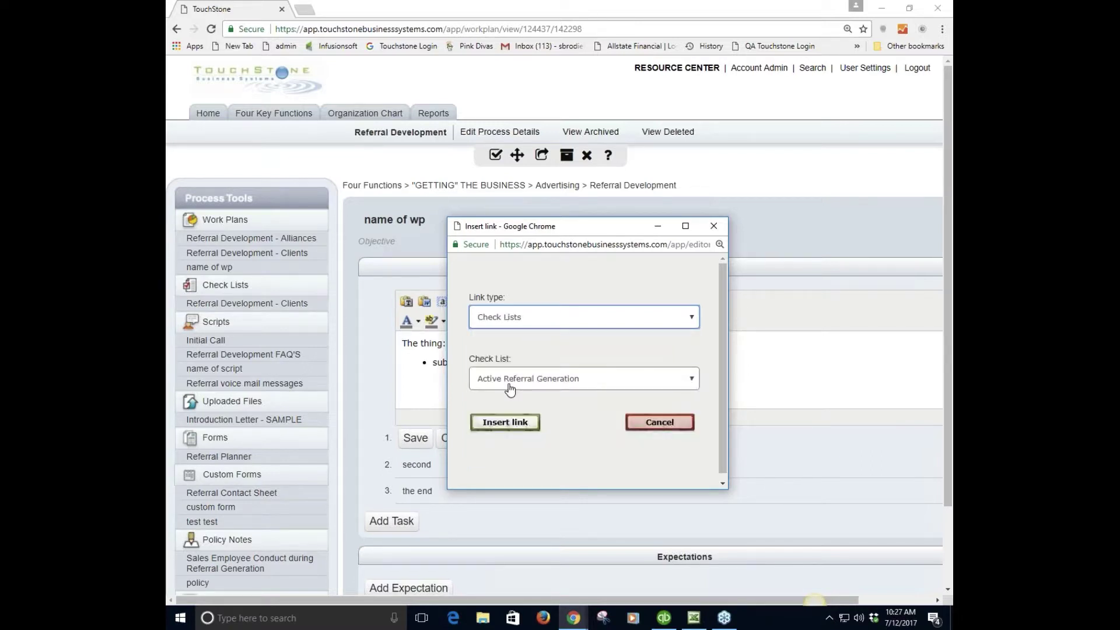
{"action": "left_click", "coordinate": [537, 382]}
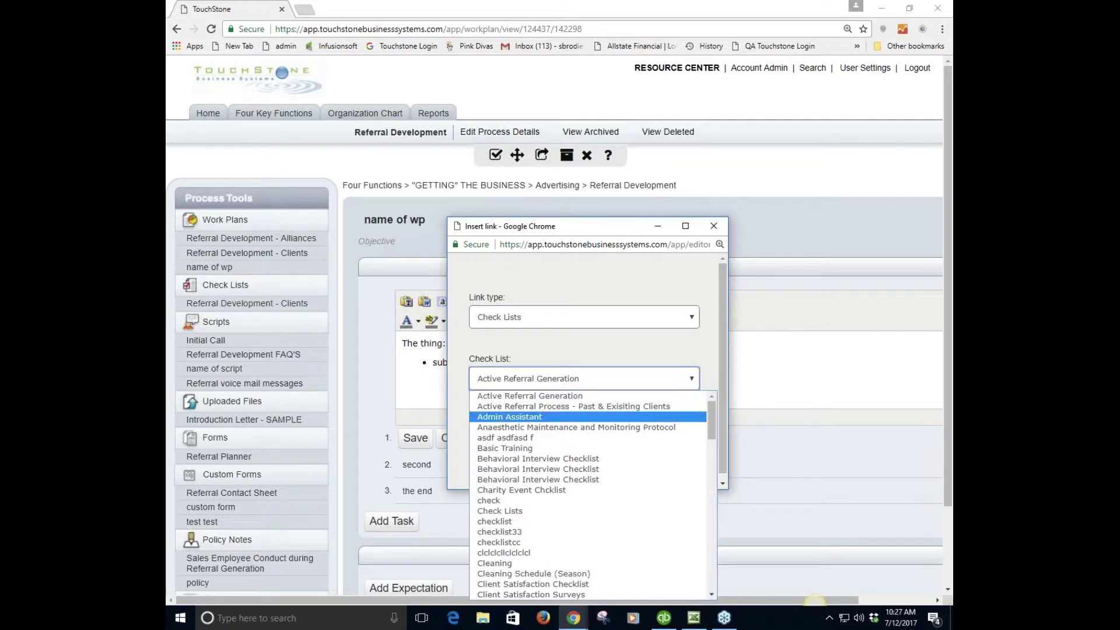
{"action": "left_click", "coordinate": [544, 460]}
{"action": "left_click", "coordinate": [505, 423]}
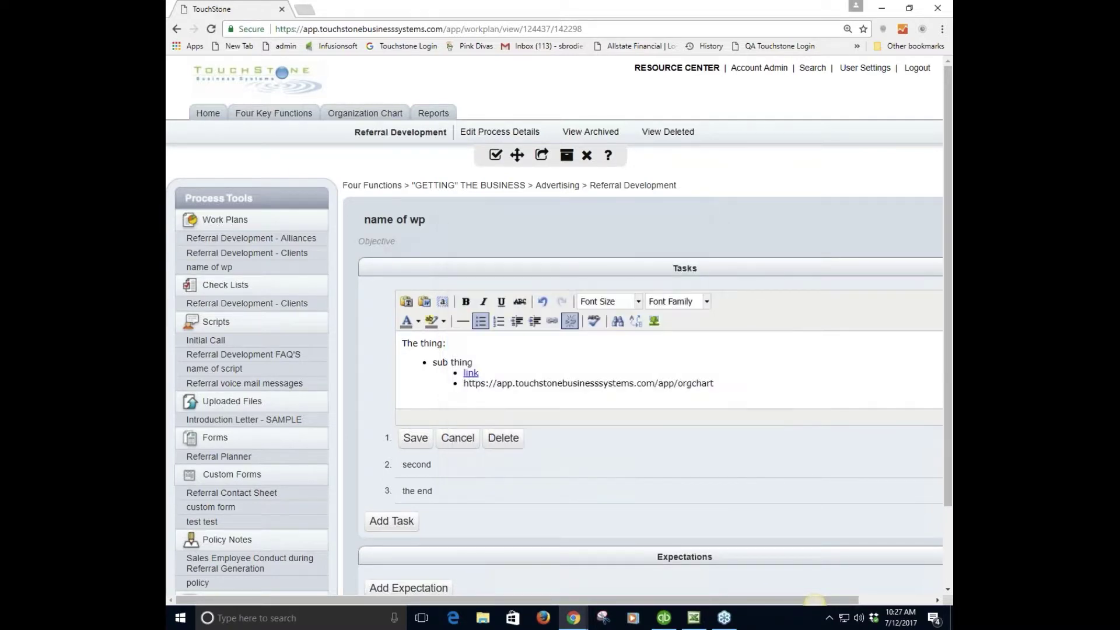
{"action": "left_click", "coordinate": [416, 440]}
- Follow the saved link in the first task to check its target and return to the work plan
{"action": "left_click", "coordinate": [455, 324]}
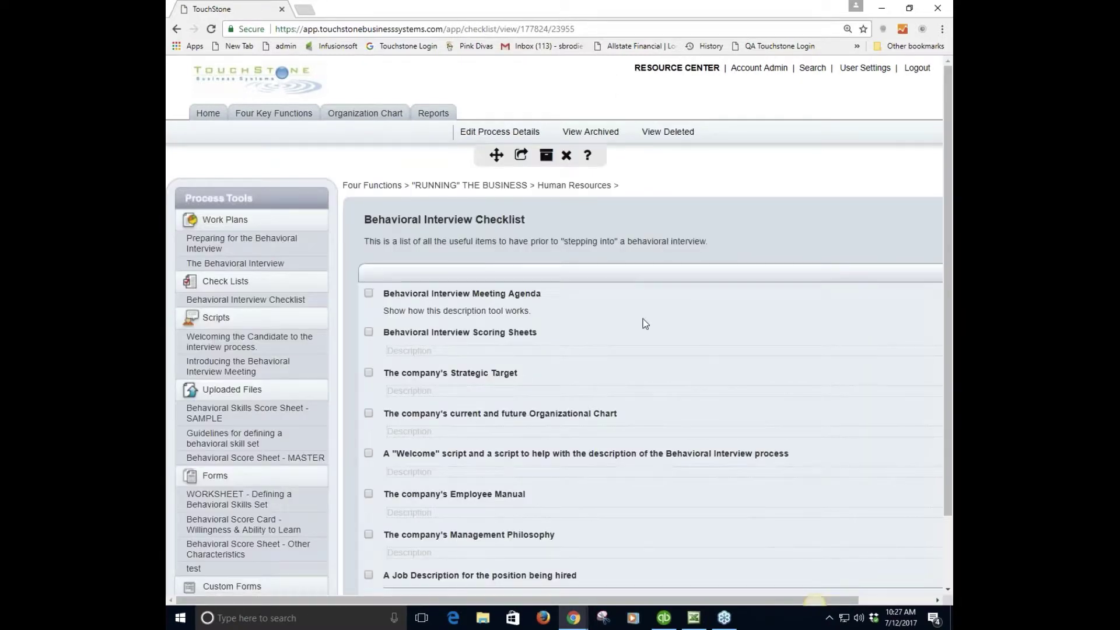
{"action": "left_click", "coordinate": [177, 29]}
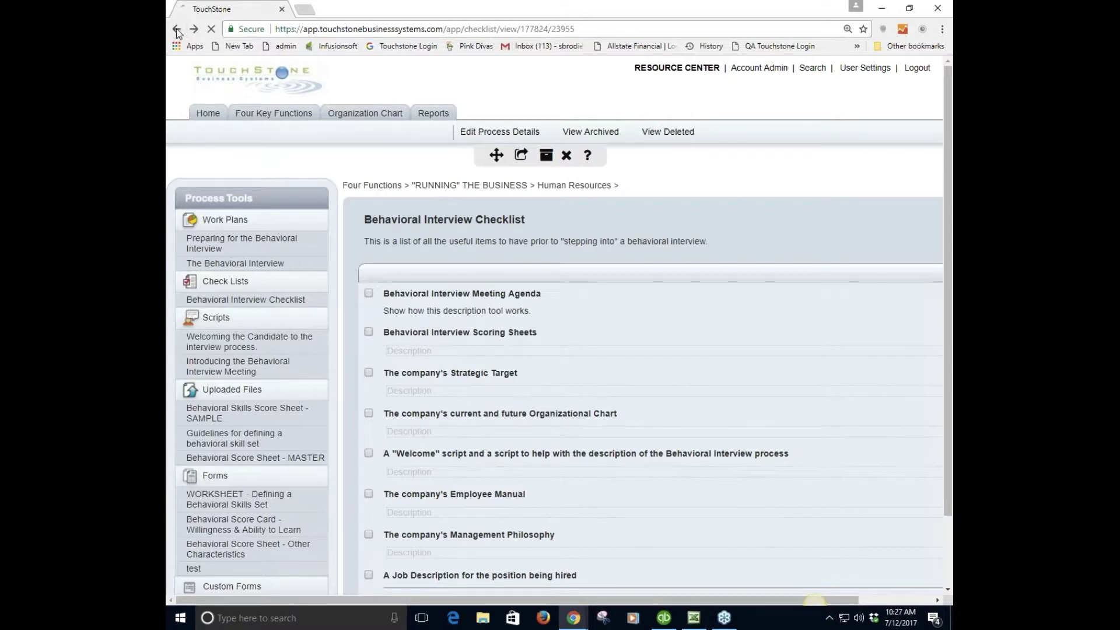
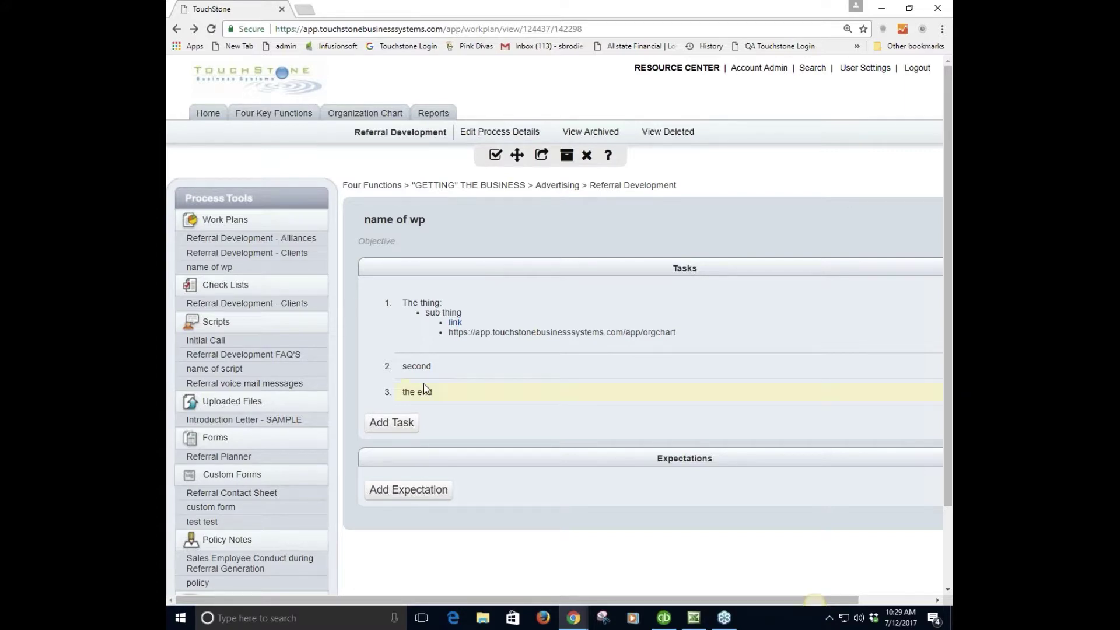
- Open the second task for editing and capture a screen image of about 159 x 119 pixels around the work plan's title
{"action": "left_click", "coordinate": [423, 367]}
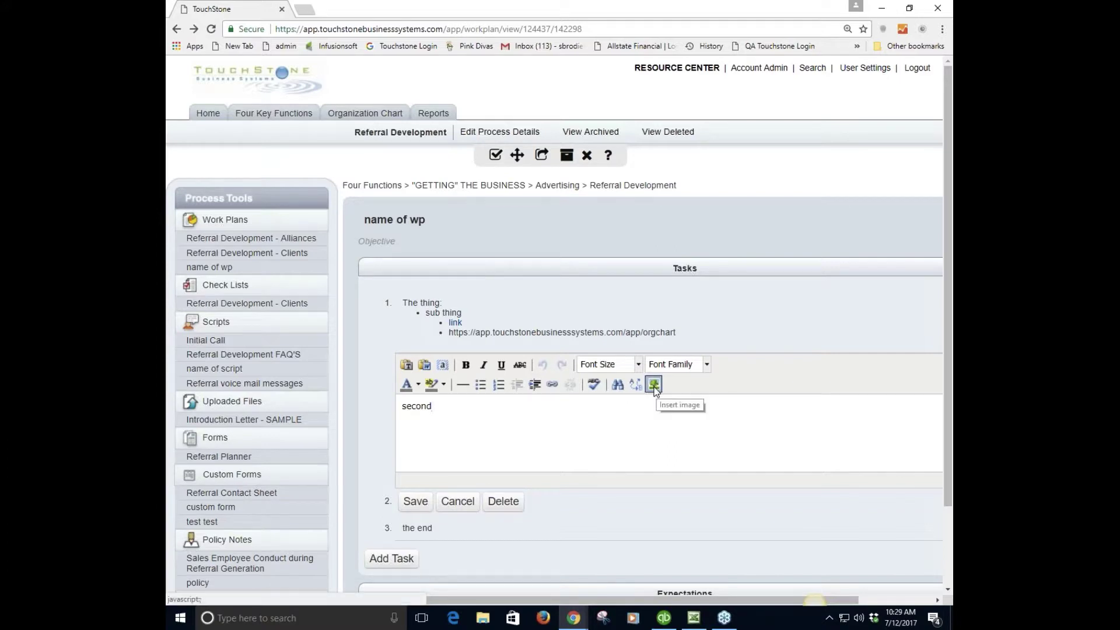
{"action": "left_click", "coordinate": [627, 437]}
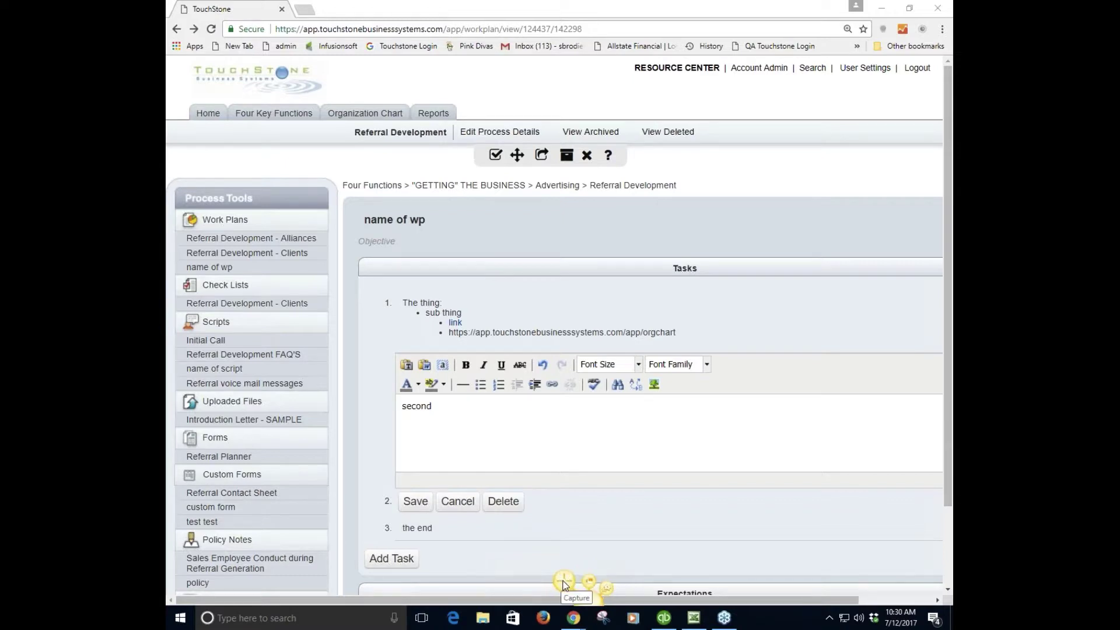
{"action": "key", "text": "Print"}
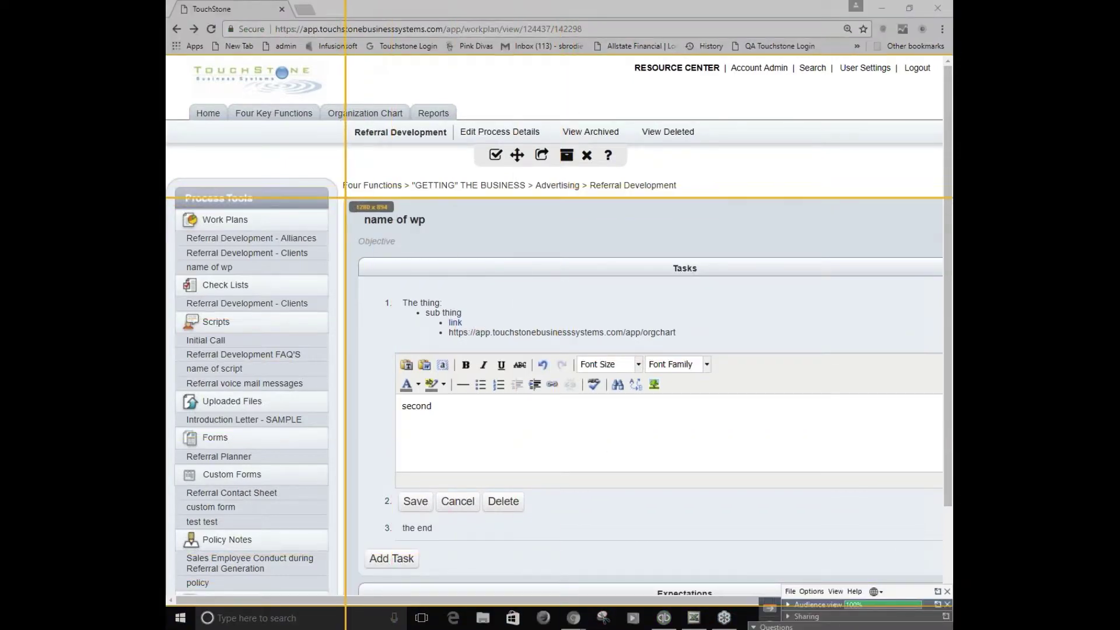
{"action": "left_click_drag", "start_coordinate": [341, 178], "coordinate": [439, 251]}
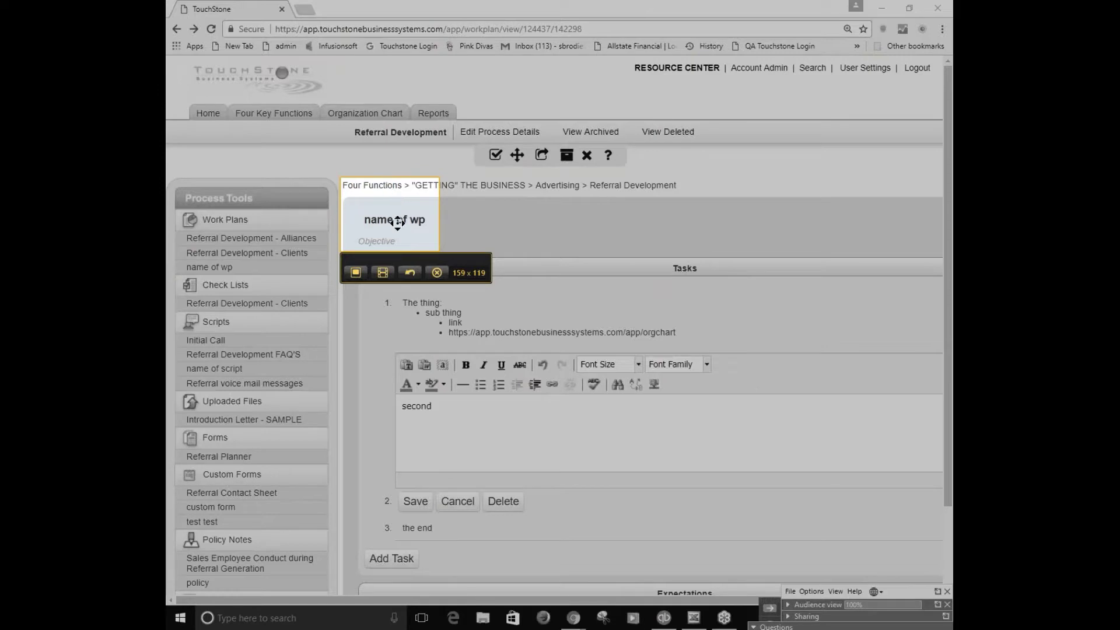
{"action": "mouse_move", "coordinate": [391, 210]}
{"action": "left_mouse_down"}
{"action": "mouse_move", "coordinate": [442, 212]}
{"action": "mouse_move", "coordinate": [379, 215]}
{"action": "mouse_move", "coordinate": [392, 211]}
{"action": "left_mouse_up"}
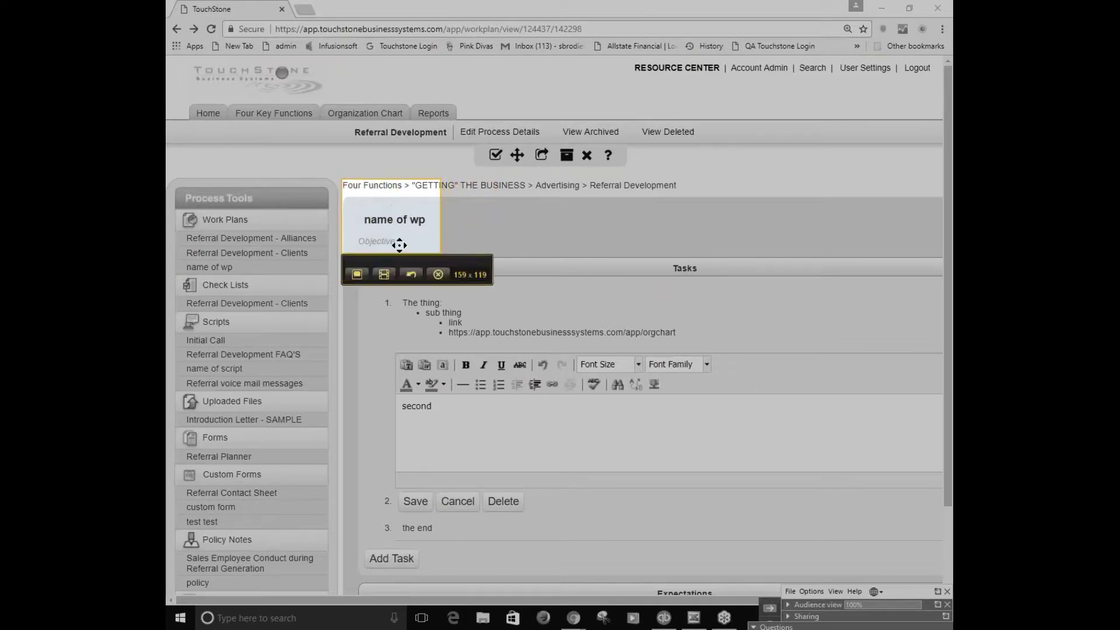
{"action": "left_click", "coordinate": [357, 275]}
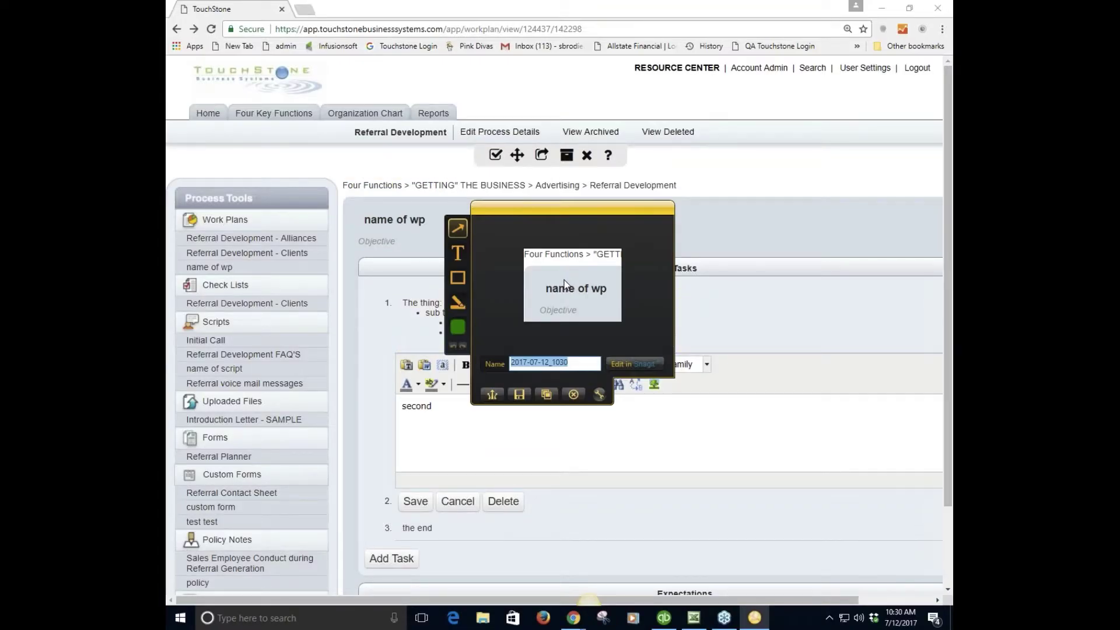
- Annotate the capture with a green arrow above the title and a text box reading "text" below it
{"action": "left_click", "coordinate": [459, 228]}
{"action": "mouse_move", "coordinate": [502, 244]}
{"action": "left_mouse_down"}
{"action": "mouse_move", "coordinate": [549, 265]}
{"action": "mouse_move", "coordinate": [506, 237]}
{"action": "left_mouse_up"}
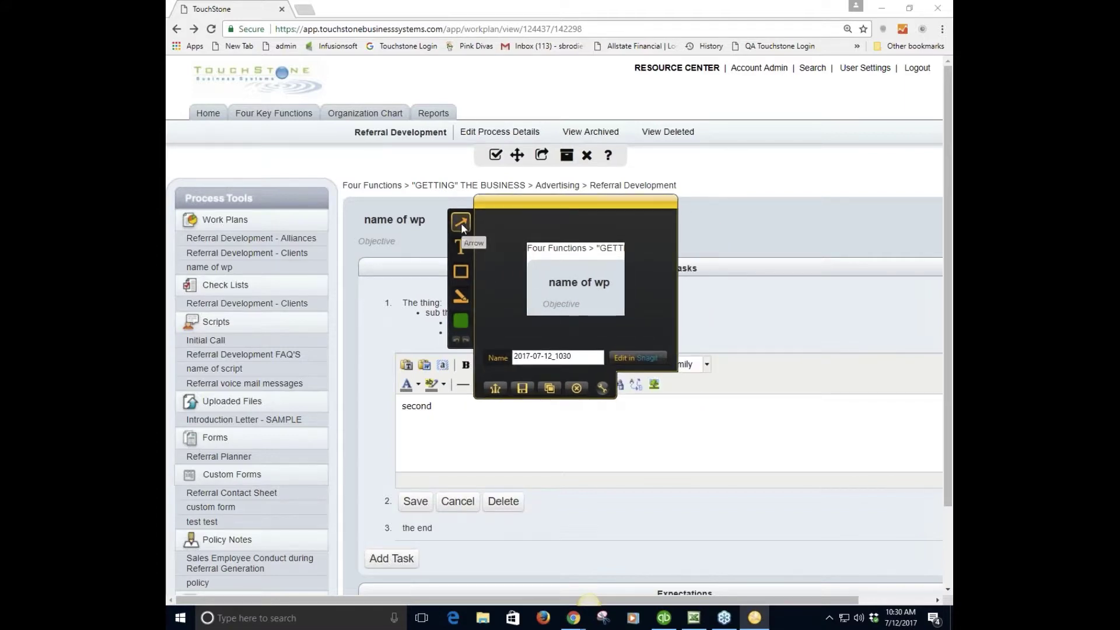
{"action": "left_click_drag", "start_coordinate": [590, 288], "coordinate": [596, 260]}
{"action": "left_click", "coordinate": [546, 303]}
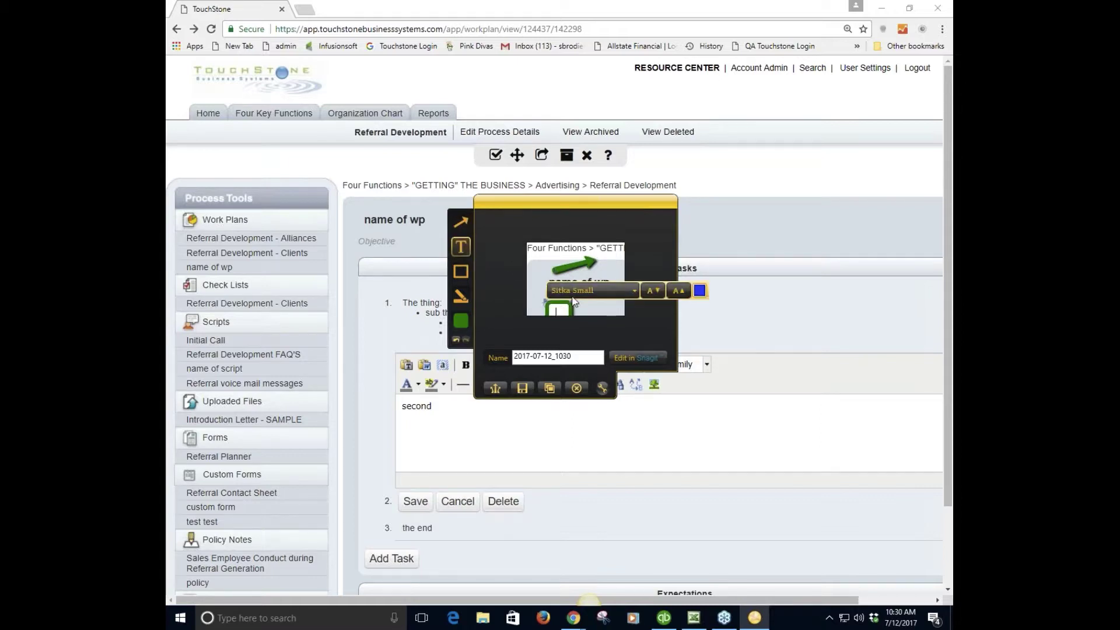
{"action": "type", "text": "text"}
{"action": "left_click_drag", "start_coordinate": [592, 311], "coordinate": [602, 290]}
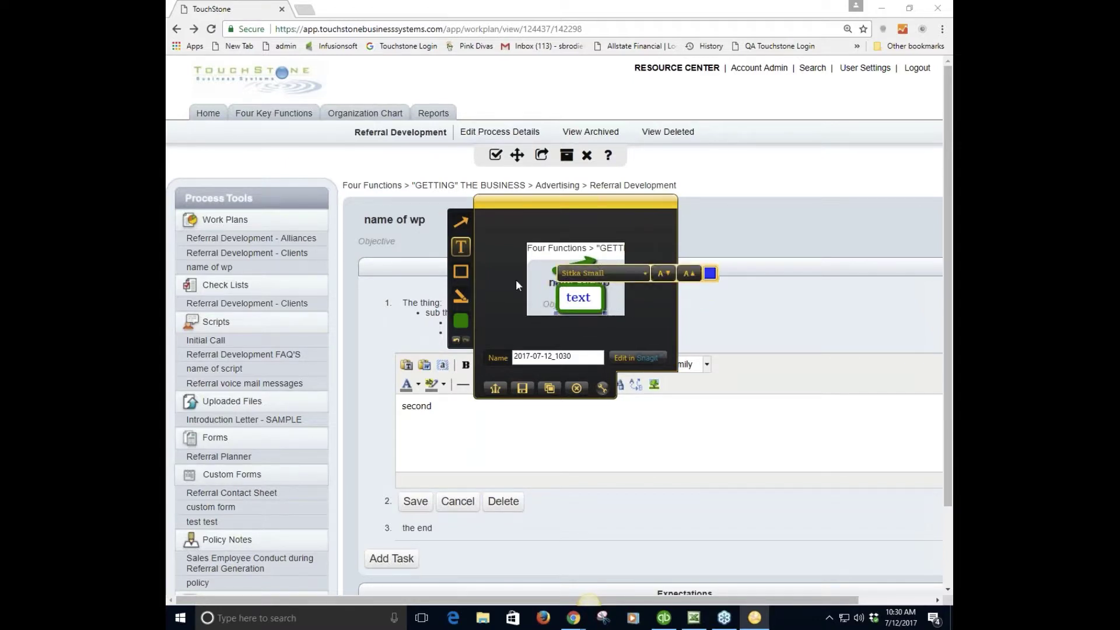
- Draw a yellow rectangular frame around the arrow and title in the capture
{"action": "left_click", "coordinate": [460, 271]}
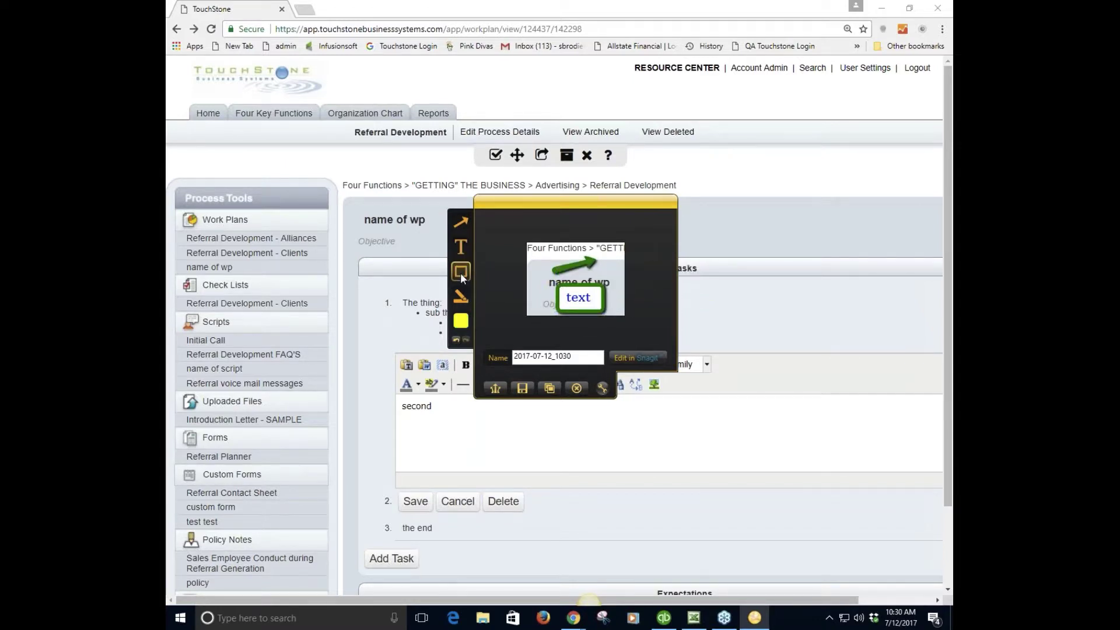
{"action": "left_click", "coordinate": [460, 321]}
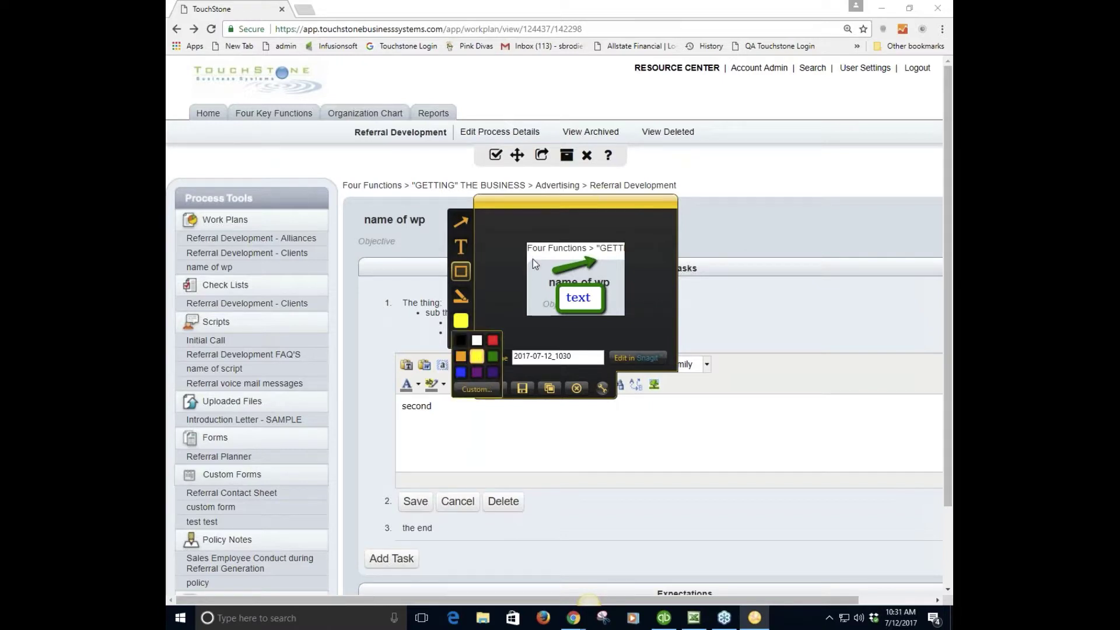
{"action": "left_click_drag", "start_coordinate": [540, 247], "coordinate": [612, 292]}
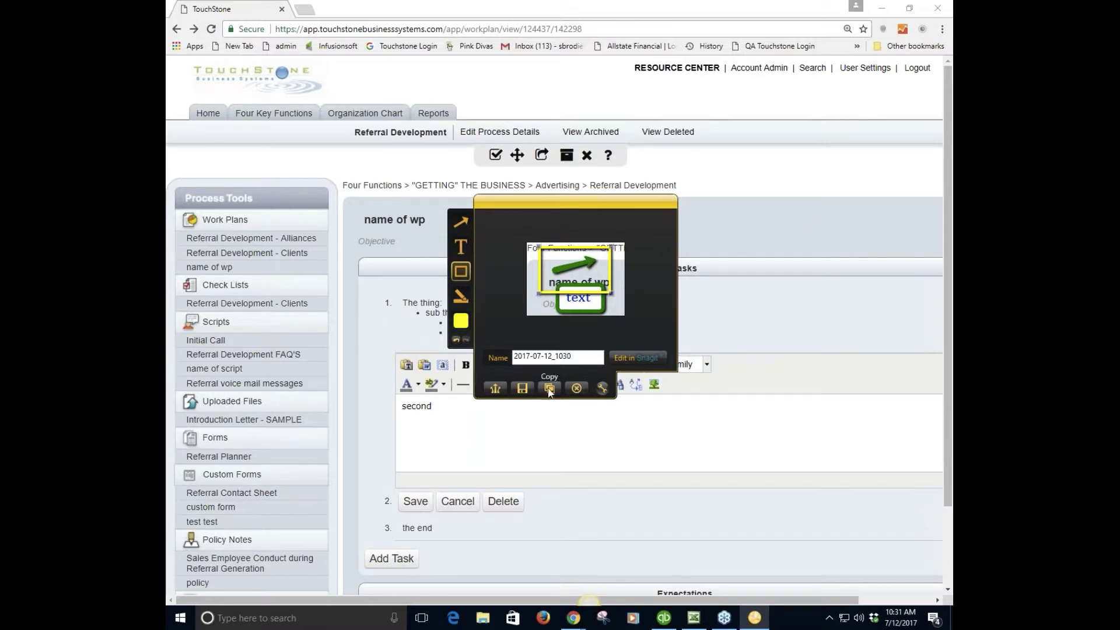
- Save the annotated capture to the Desktop as a PNG image named jing
{"action": "left_click", "coordinate": [524, 392]}
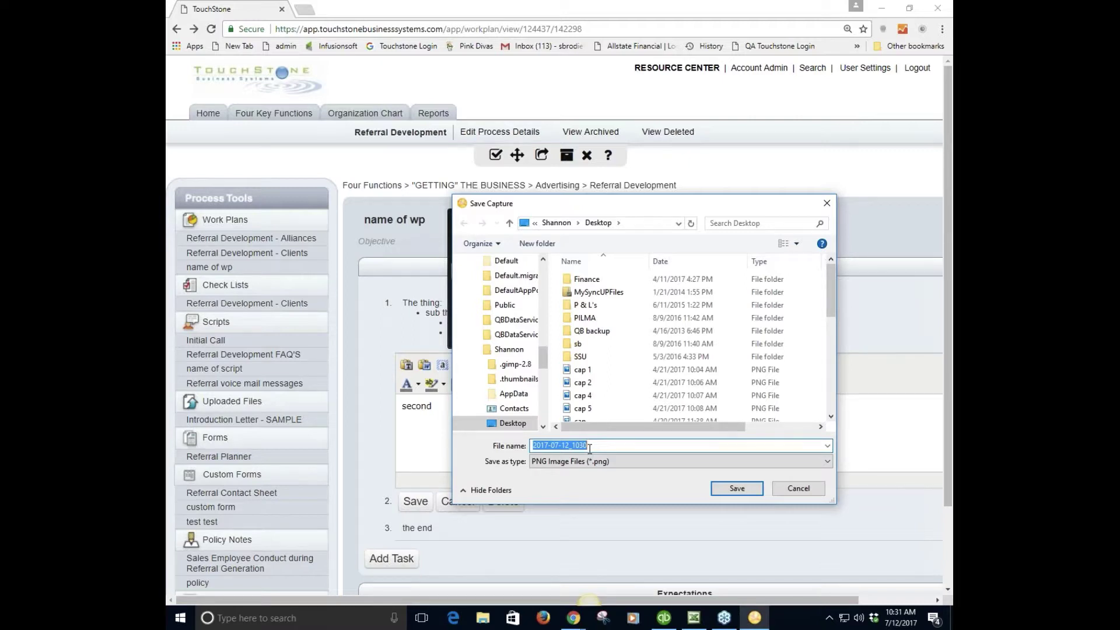
{"action": "type", "text": "jing"}
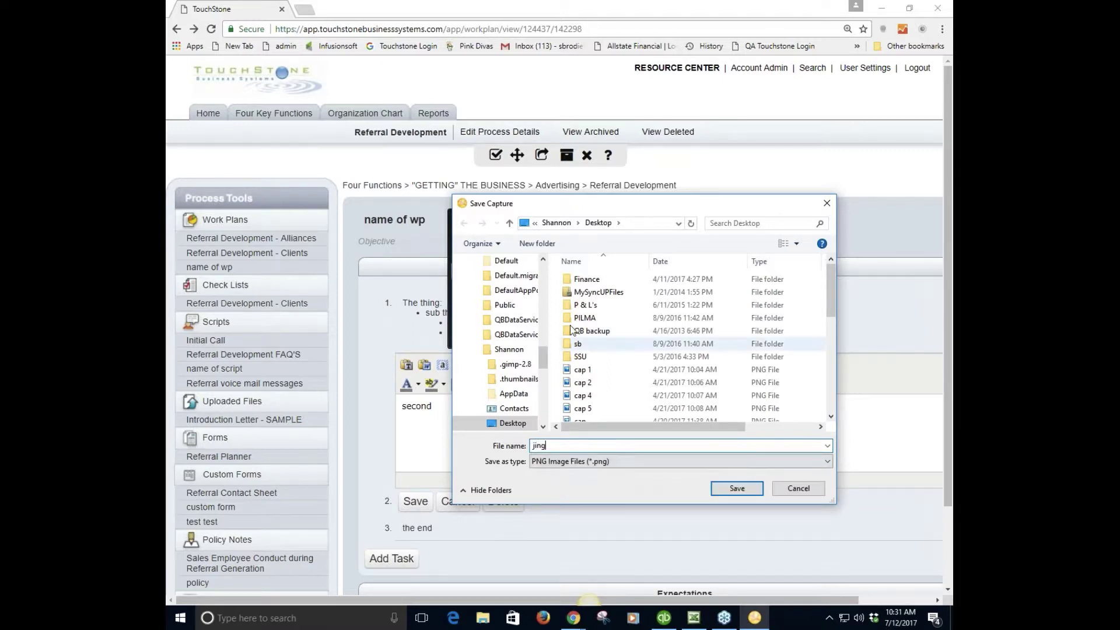
{"action": "left_click", "coordinate": [744, 491]}
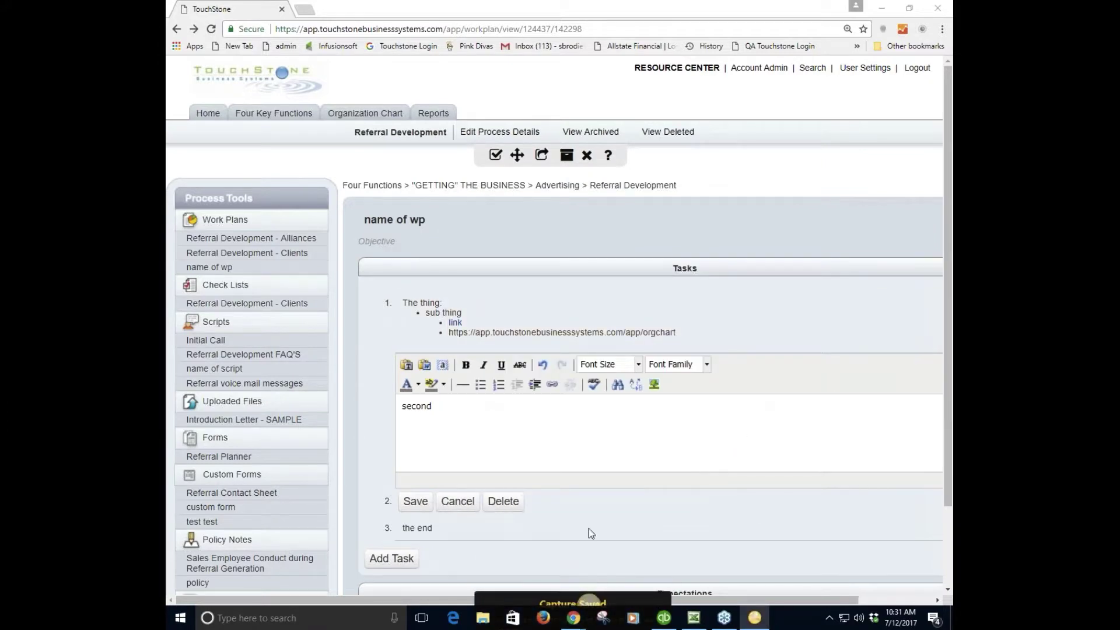
- Upload jing.png from the Desktop, insert it into the second task and shrink the inserted image slightly
{"action": "left_click", "coordinate": [654, 385]}
{"action": "left_click", "coordinate": [499, 321]}
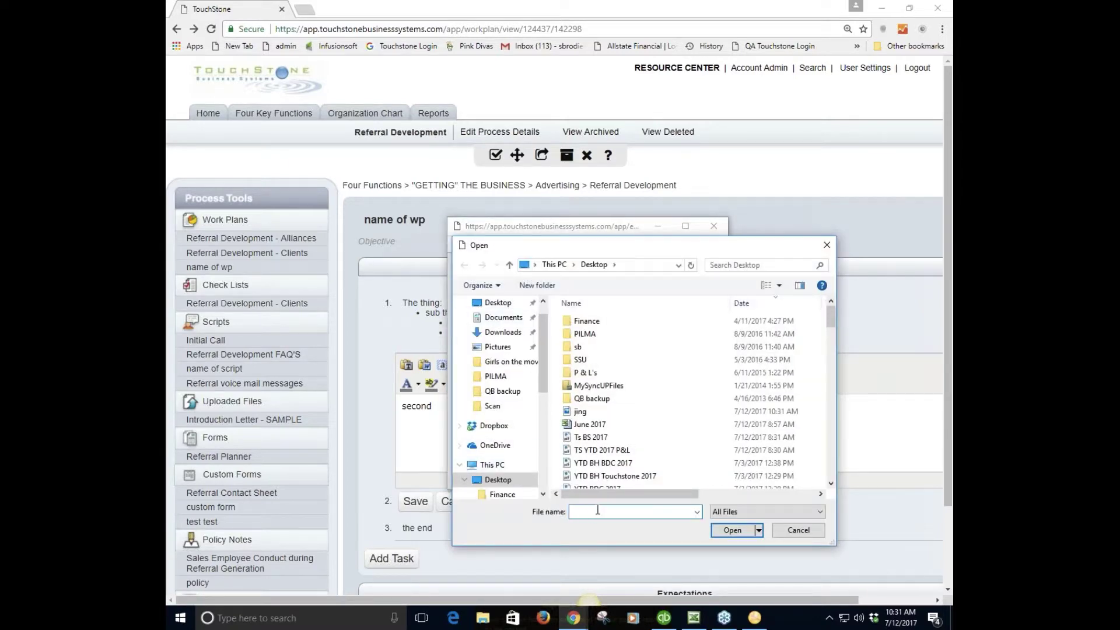
{"action": "type", "text": "j"}
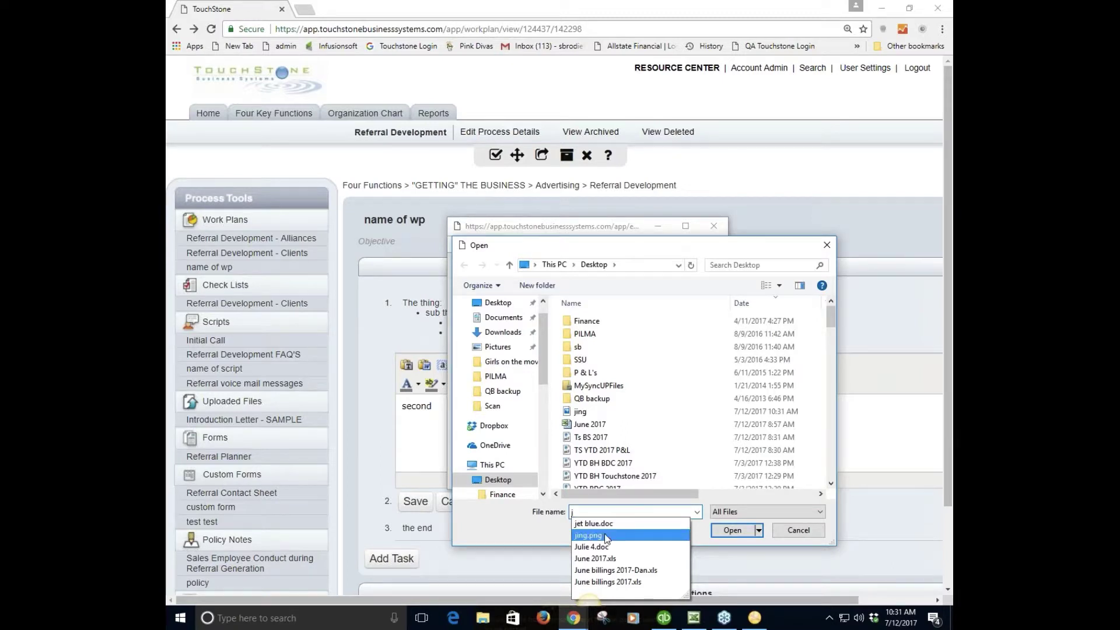
{"action": "left_click", "coordinate": [607, 535]}
{"action": "left_click", "coordinate": [728, 528]}
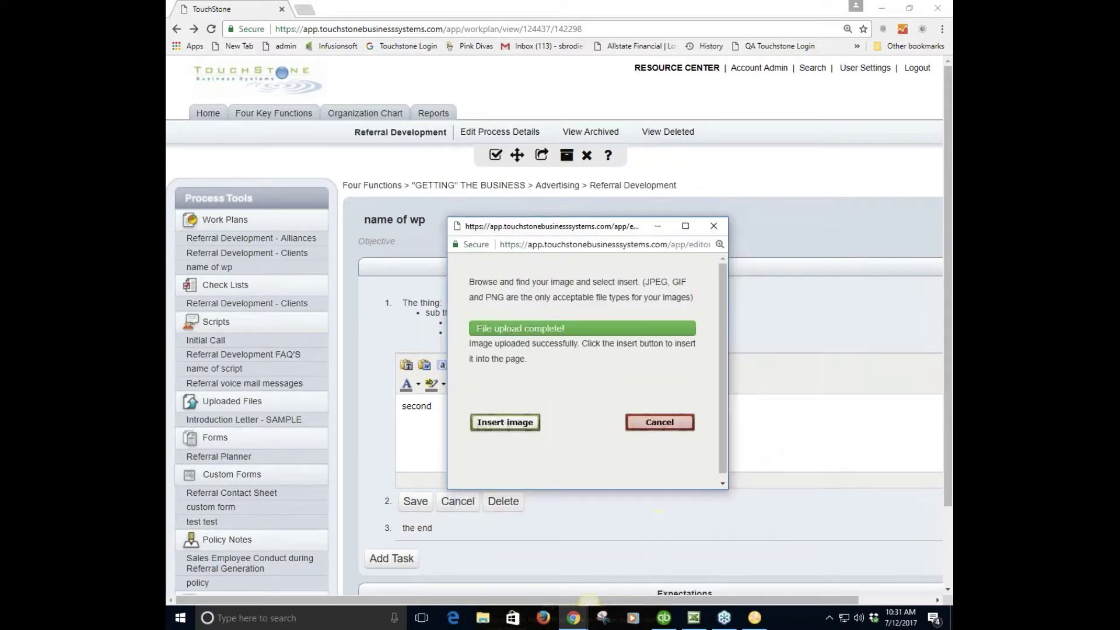
{"action": "left_click", "coordinate": [504, 422]}
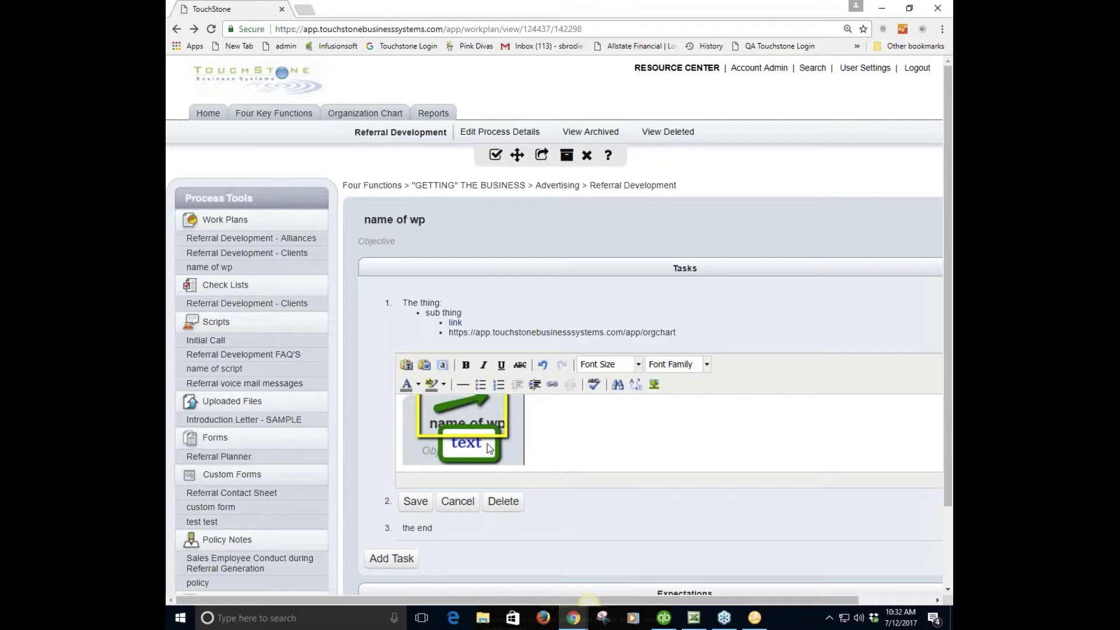
{"action": "scroll", "coordinate": [573, 449], "scroll_direction": "down", "scroll_amount": 1}
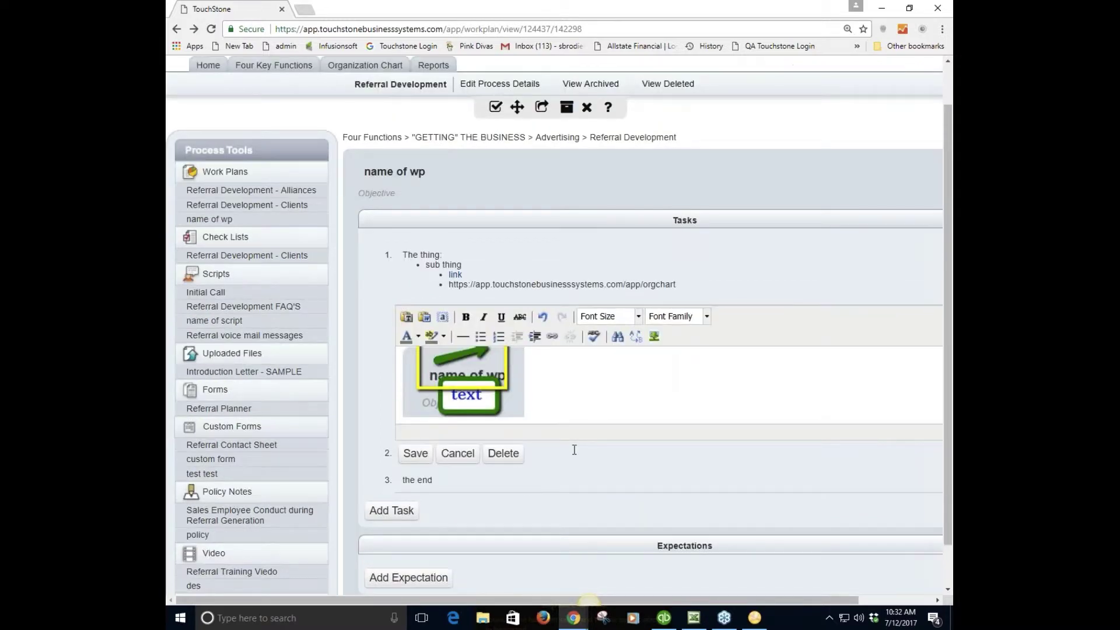
{"action": "mouse_move", "coordinate": [475, 377]}
{"action": "left_mouse_down"}
{"action": "mouse_move", "coordinate": [507, 394]}
{"action": "mouse_move", "coordinate": [771, 384]}
{"action": "mouse_move", "coordinate": [534, 370]}
{"action": "mouse_move", "coordinate": [489, 354]}
{"action": "mouse_move", "coordinate": [430, 360]}
{"action": "mouse_move", "coordinate": [630, 409]}
{"action": "mouse_move", "coordinate": [458, 382]}
{"action": "left_mouse_up"}
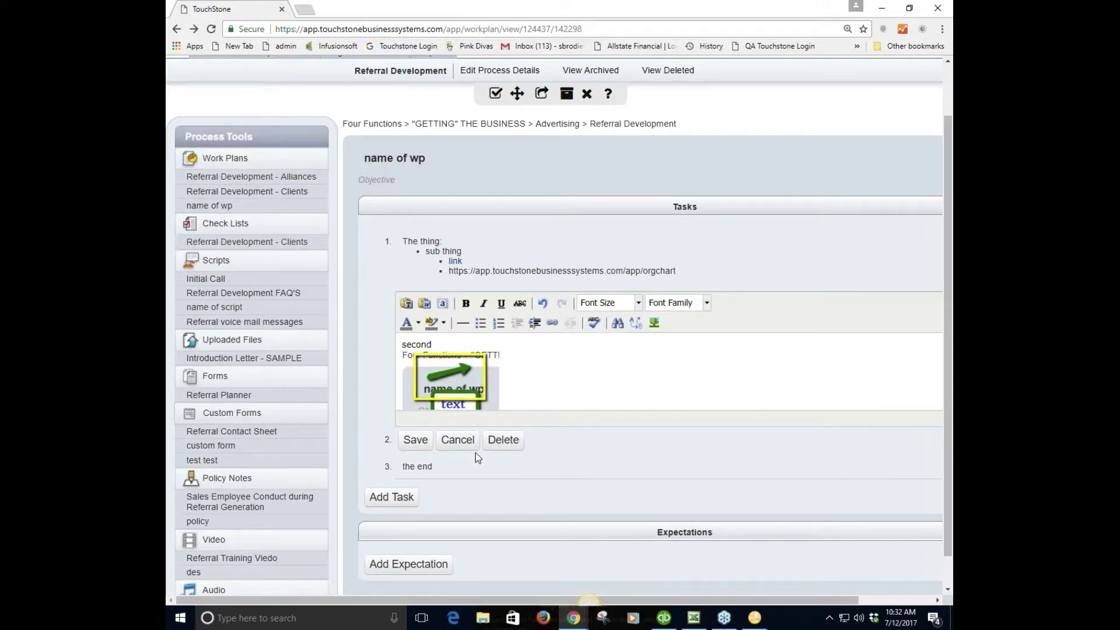
- Save the second task, insert a blank line between the word "second" and the image, and save it again
{"action": "left_click", "coordinate": [415, 439]}
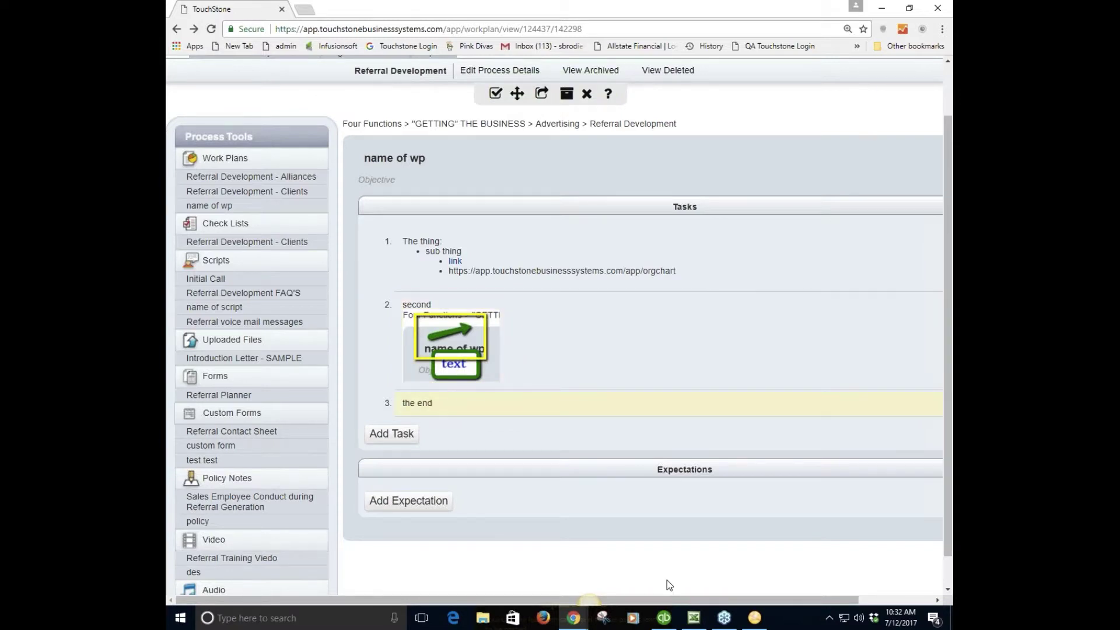
{"action": "mouse_move", "coordinate": [589, 600]}
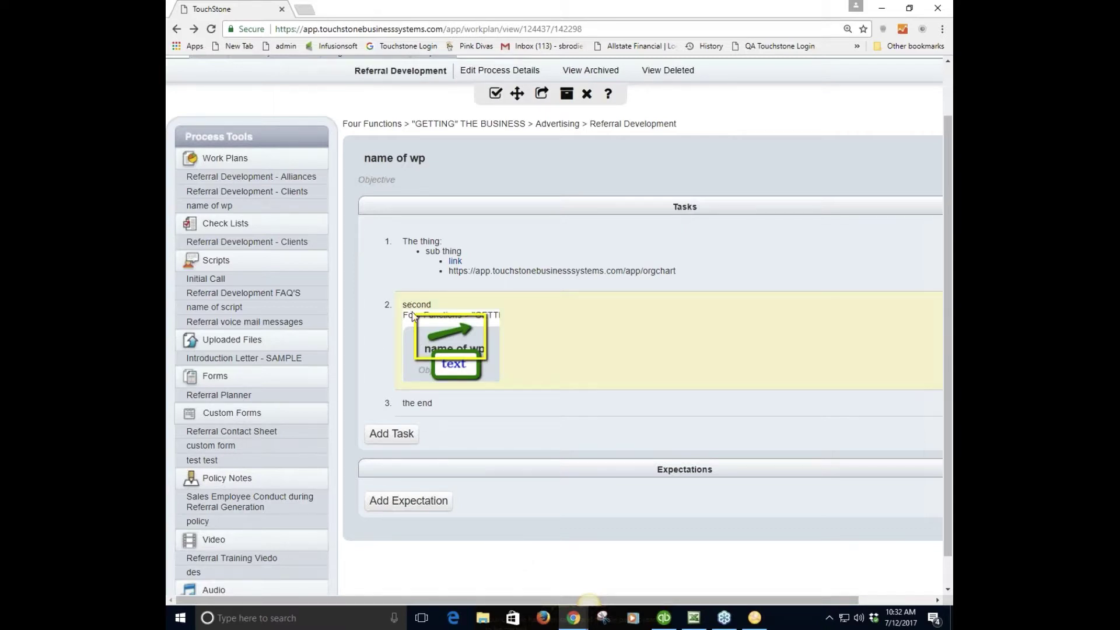
{"action": "left_click", "coordinate": [443, 337]}
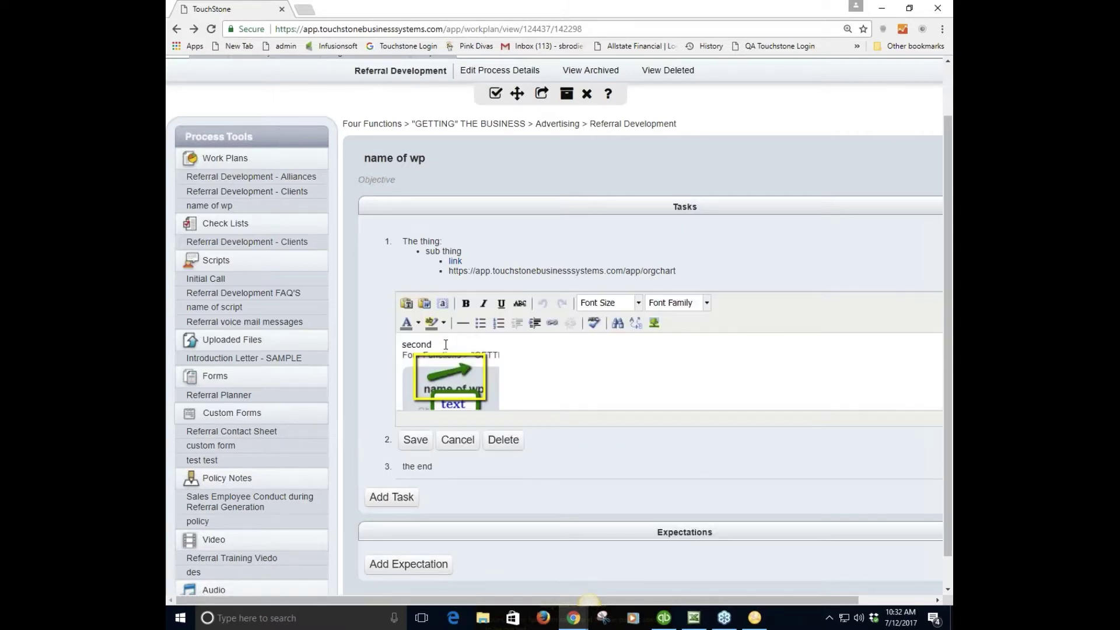
{"action": "key", "text": "Return"}
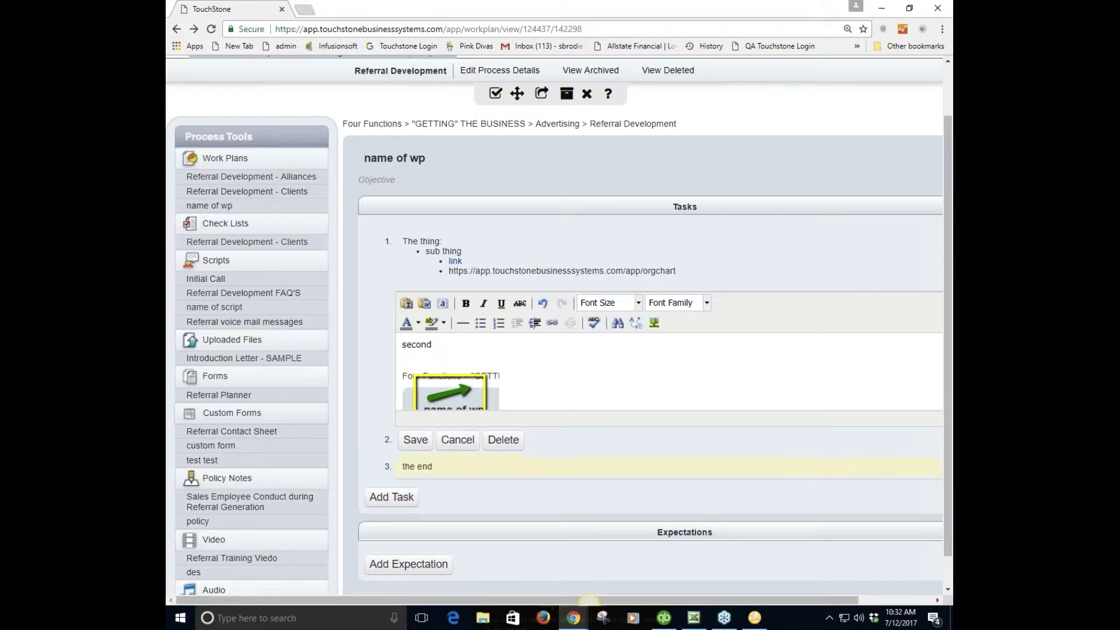
{"action": "left_click", "coordinate": [415, 440]}
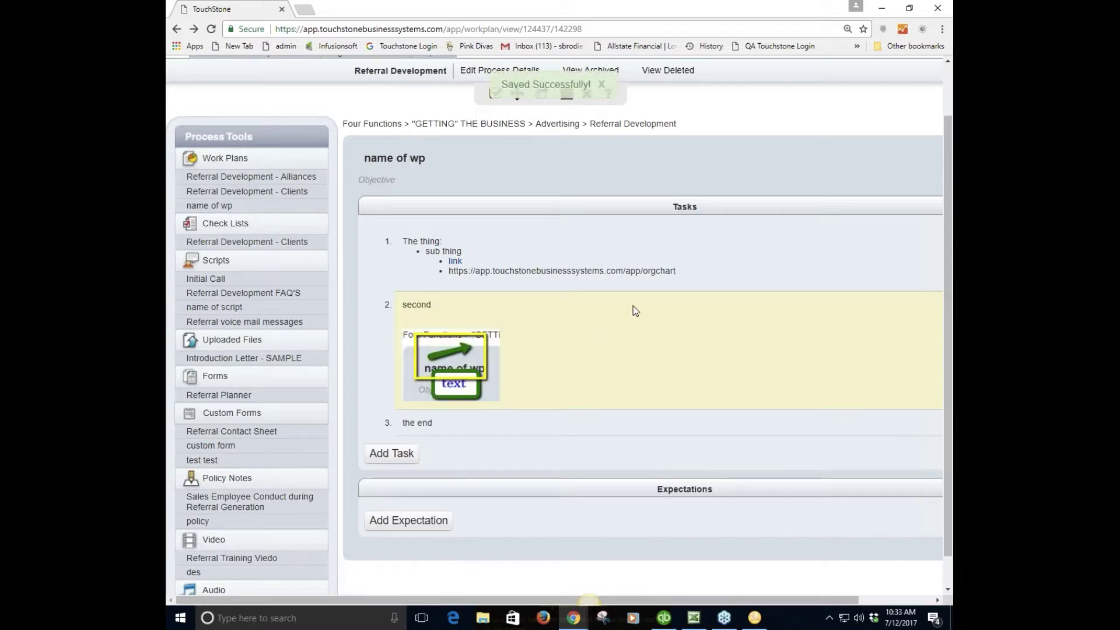
- Close the reopened second task with a save and move the task "the end" to first place in the task list
{"action": "left_click", "coordinate": [632, 305]}
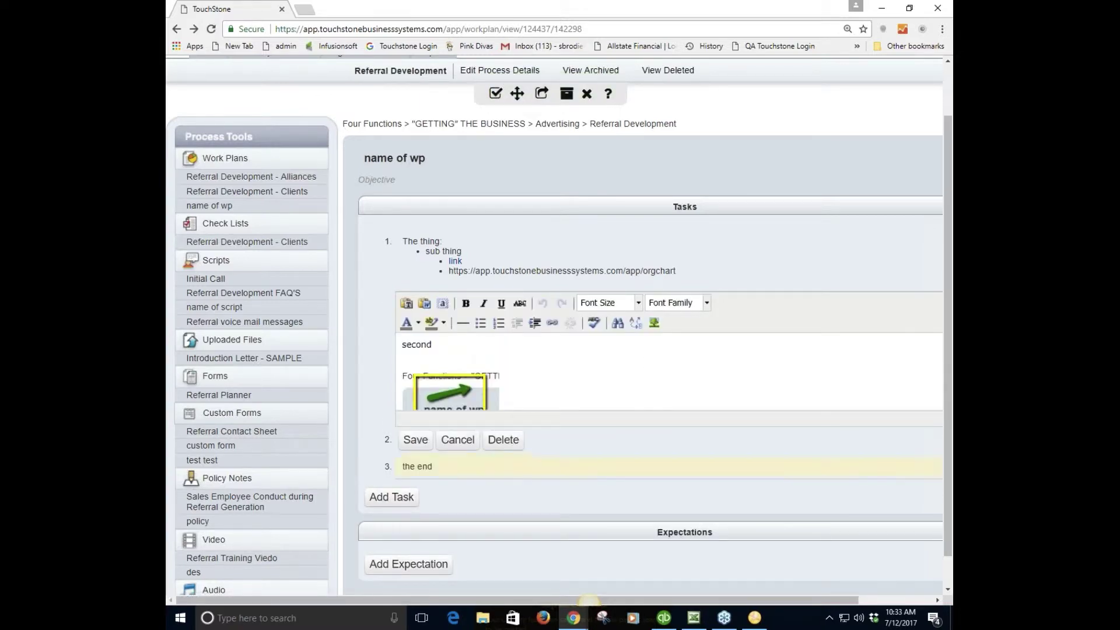
{"action": "left_click", "coordinate": [415, 441]}
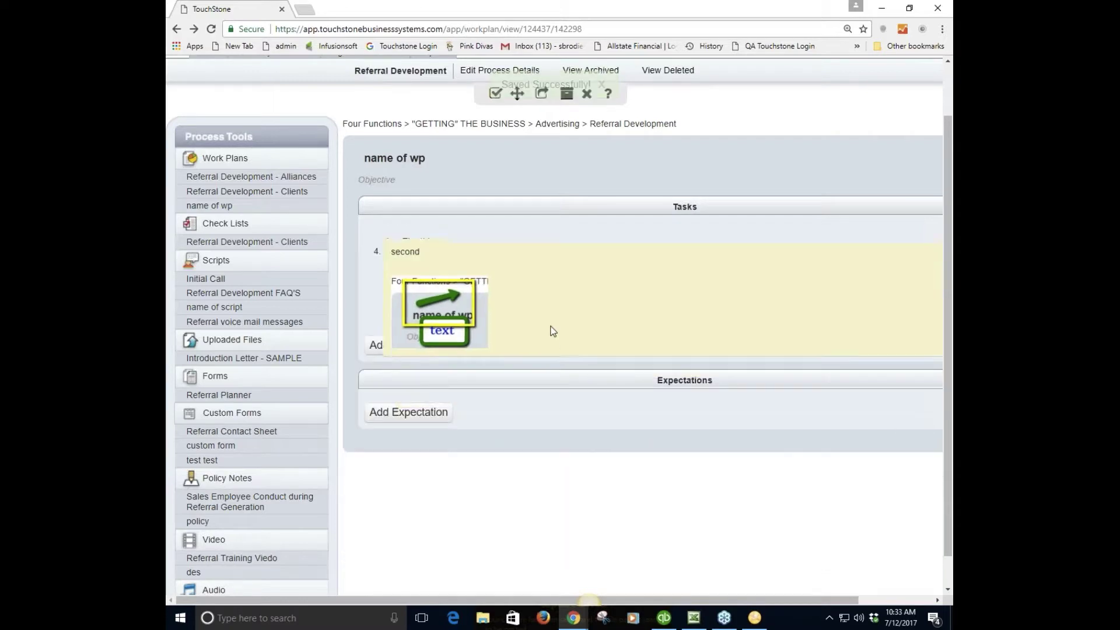
{"action": "left_click_drag", "start_coordinate": [487, 427], "coordinate": [505, 239]}
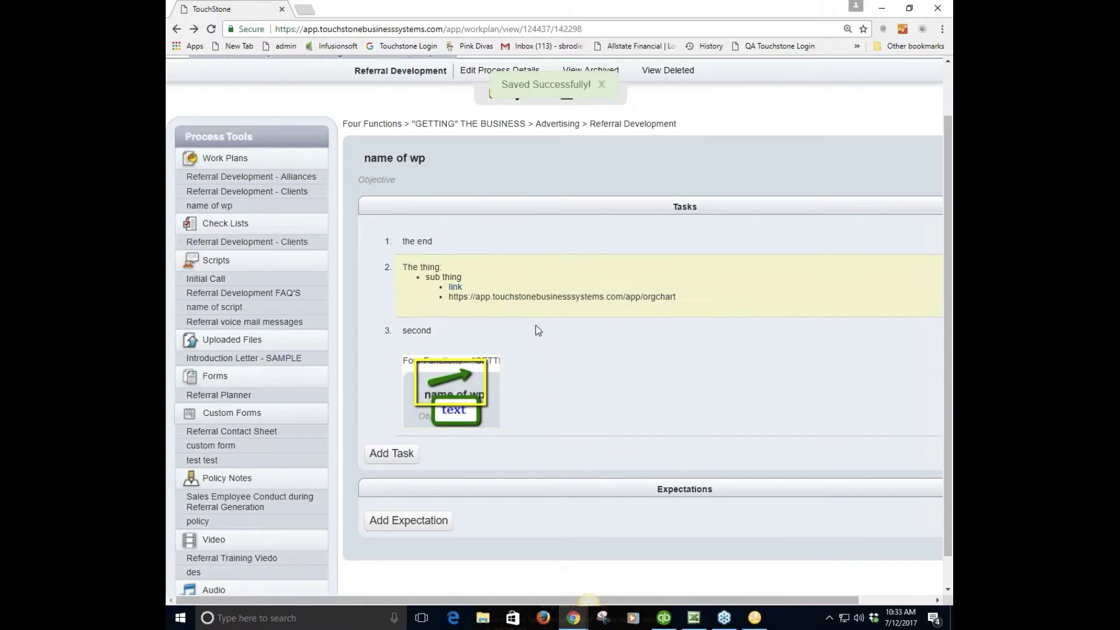
- Open the Referral Development - Clients work plan and examine how its tasks are worded, bulleted, linked and illustrated
{"action": "scroll", "coordinate": [601, 384], "scroll_direction": "down", "scroll_amount": 1}
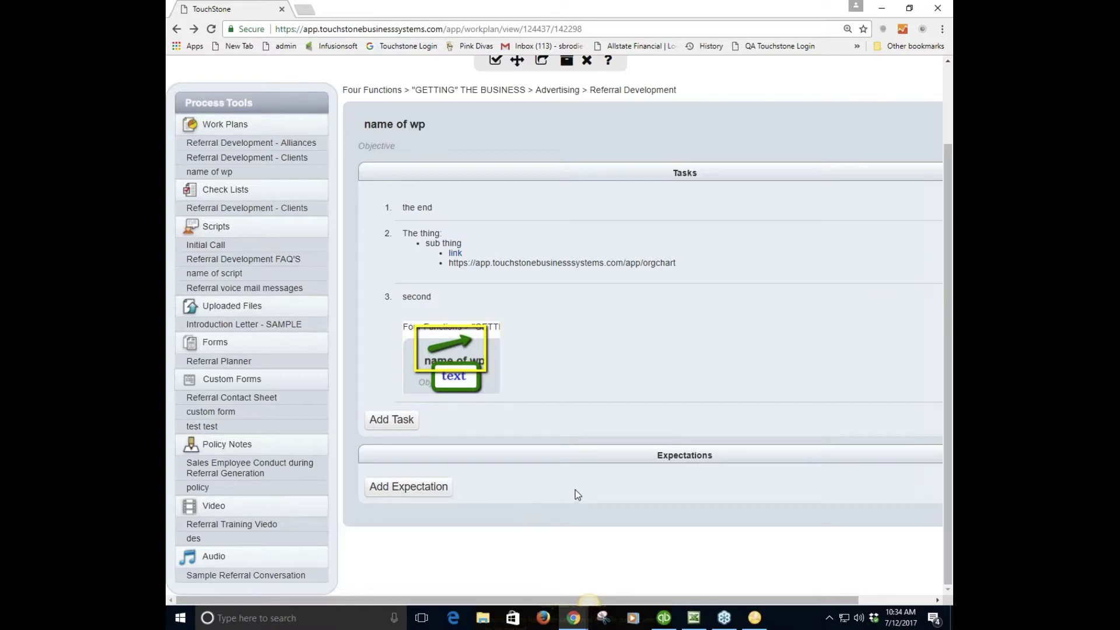
{"action": "scroll", "coordinate": [578, 495], "scroll_direction": "up", "scroll_amount": 1}
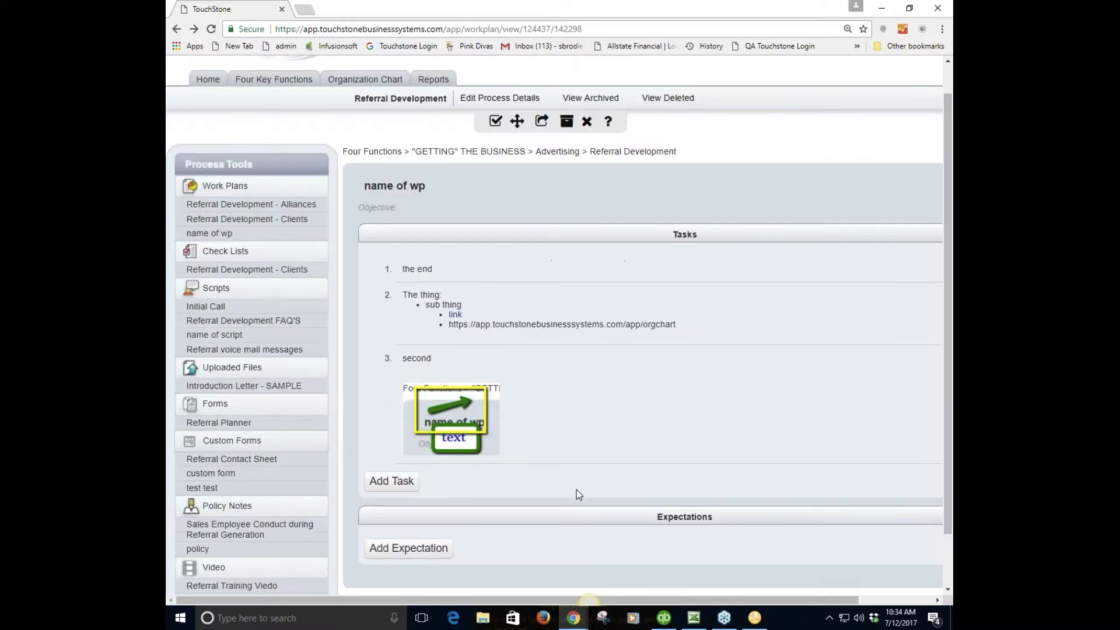
{"action": "left_click", "coordinate": [290, 219]}
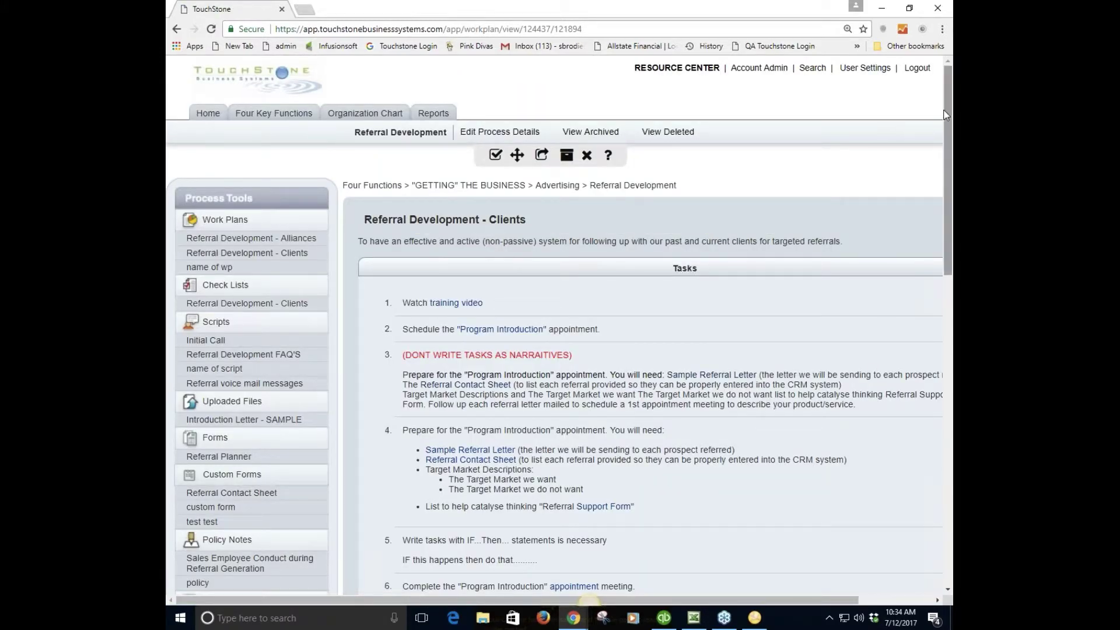
{"action": "left_click_drag", "start_coordinate": [948, 116], "coordinate": [951, 125]}
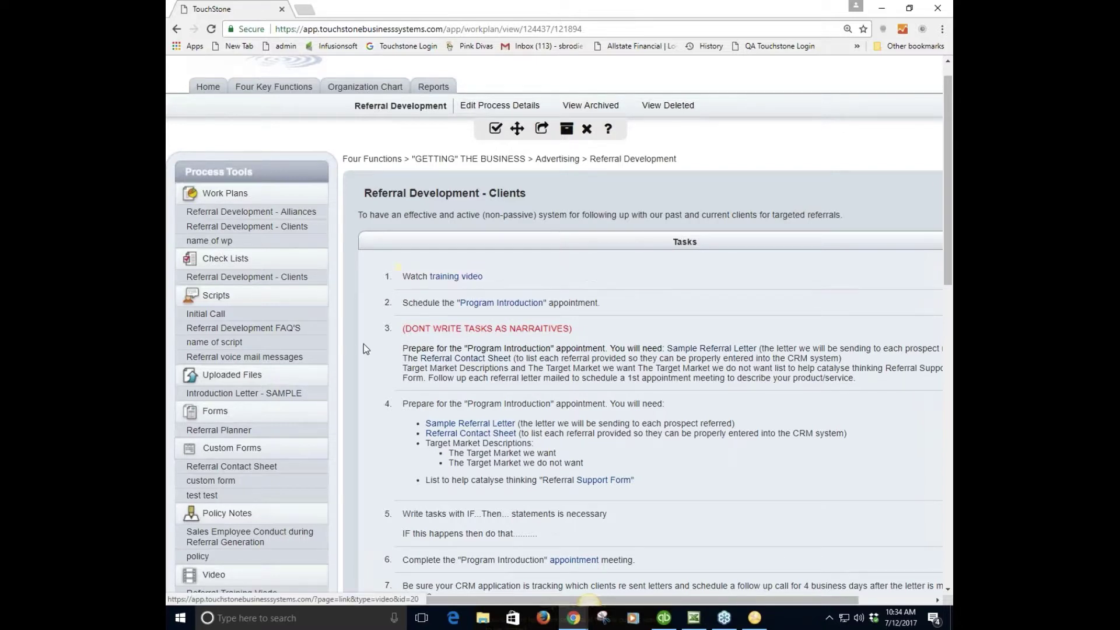
{"action": "scroll", "coordinate": [363, 345], "scroll_direction": "down", "scroll_amount": 1}
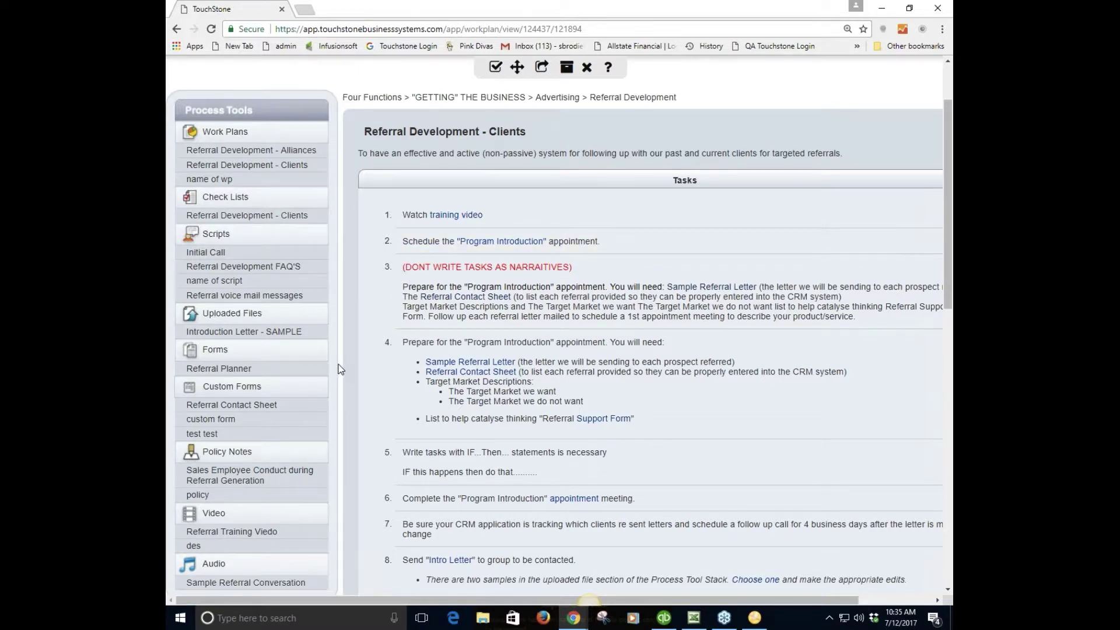
{"action": "scroll", "coordinate": [341, 368], "scroll_direction": "down", "scroll_amount": 1}
{"action": "scroll", "coordinate": [343, 368], "scroll_direction": "down", "scroll_amount": 1}
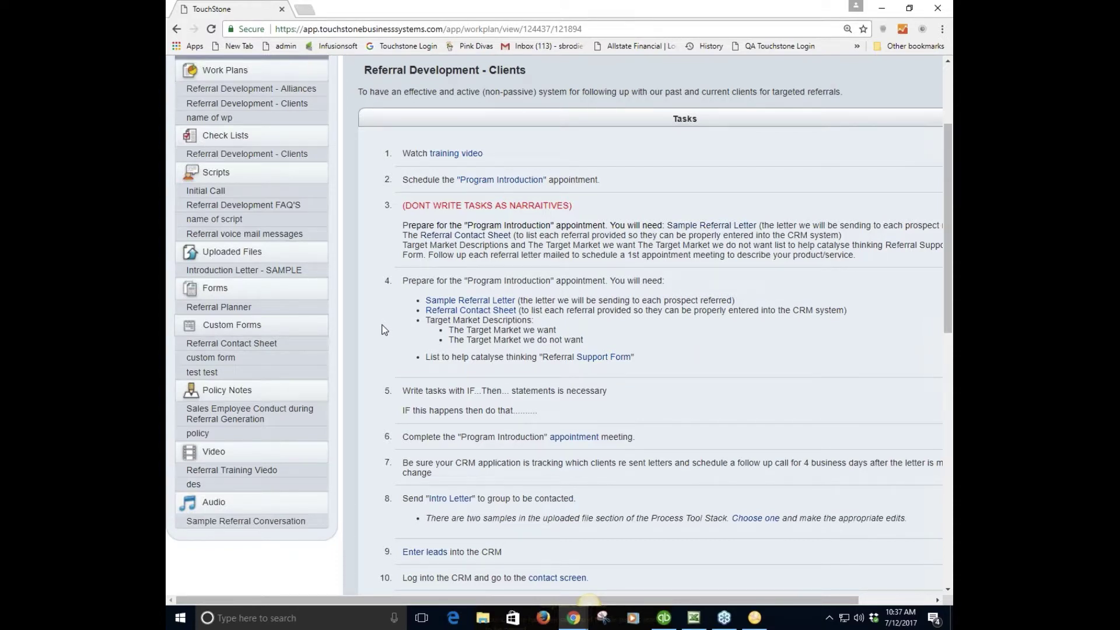
{"action": "scroll", "coordinate": [375, 327], "scroll_direction": "down", "scroll_amount": 2}
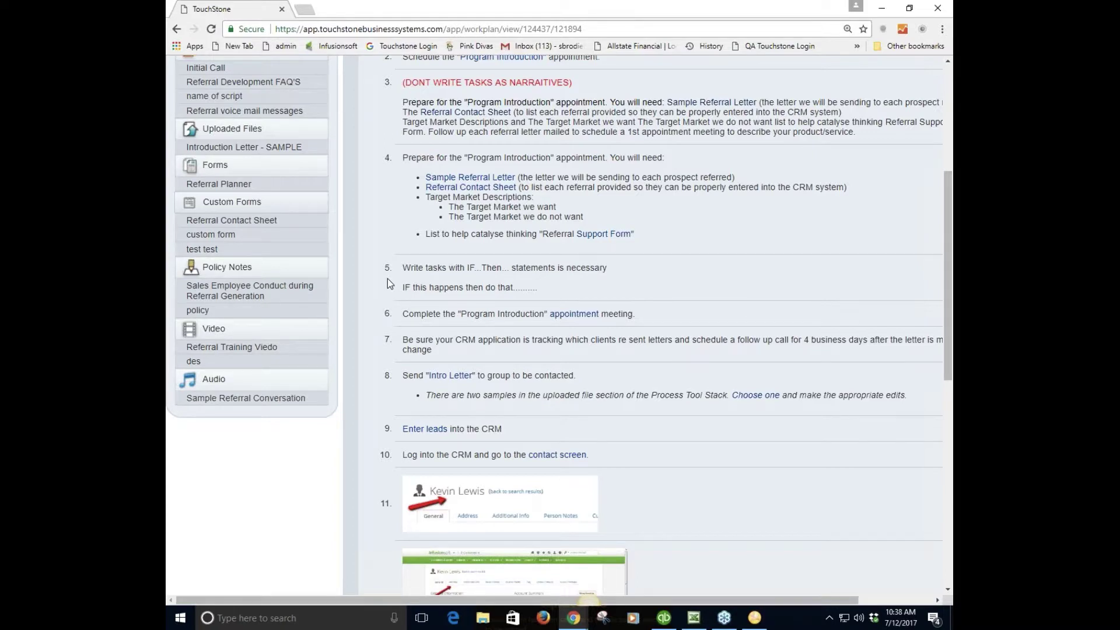
{"action": "scroll", "coordinate": [385, 276], "scroll_direction": "down", "scroll_amount": 2}
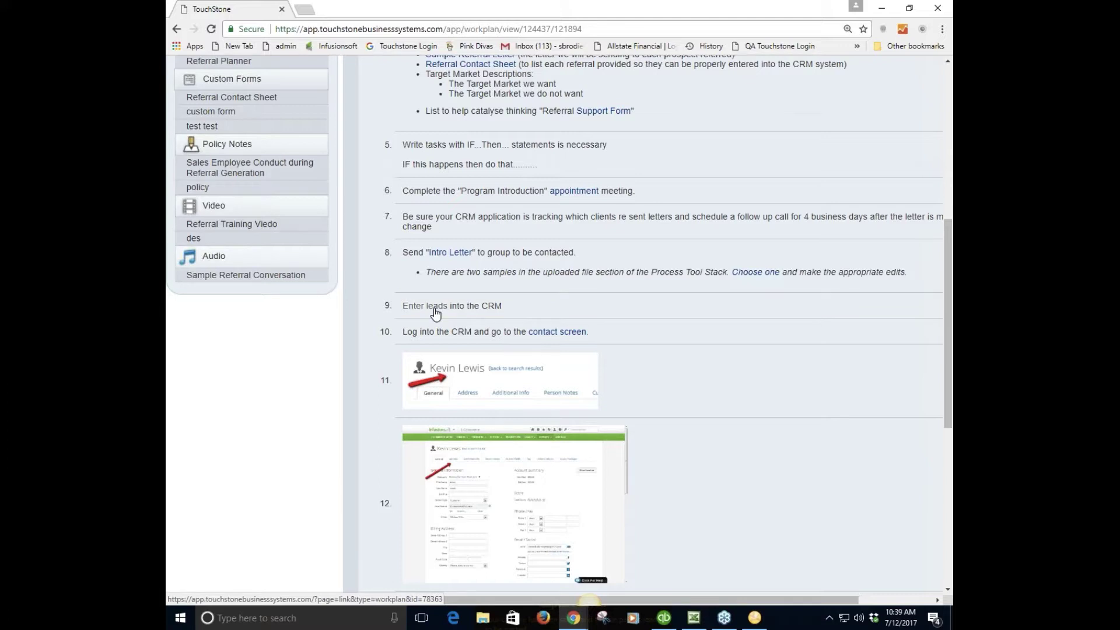
- Follow the "Enter leads" link in task 9 and the "contact screen" link in task 10, returning to the work plan after each
{"action": "left_click", "coordinate": [435, 309]}
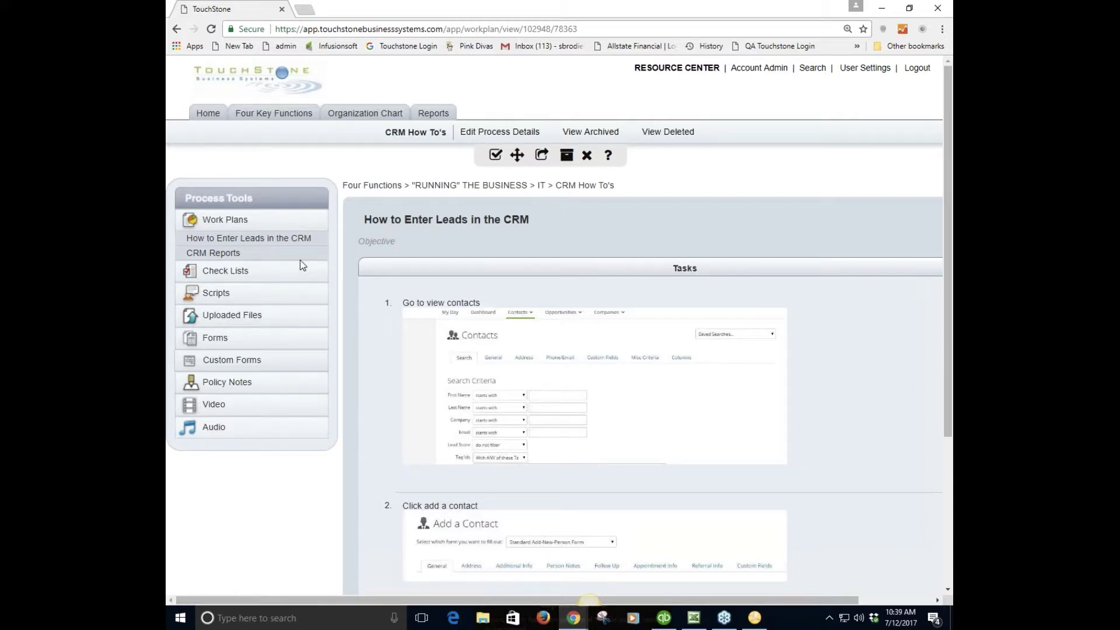
{"action": "left_click", "coordinate": [176, 30]}
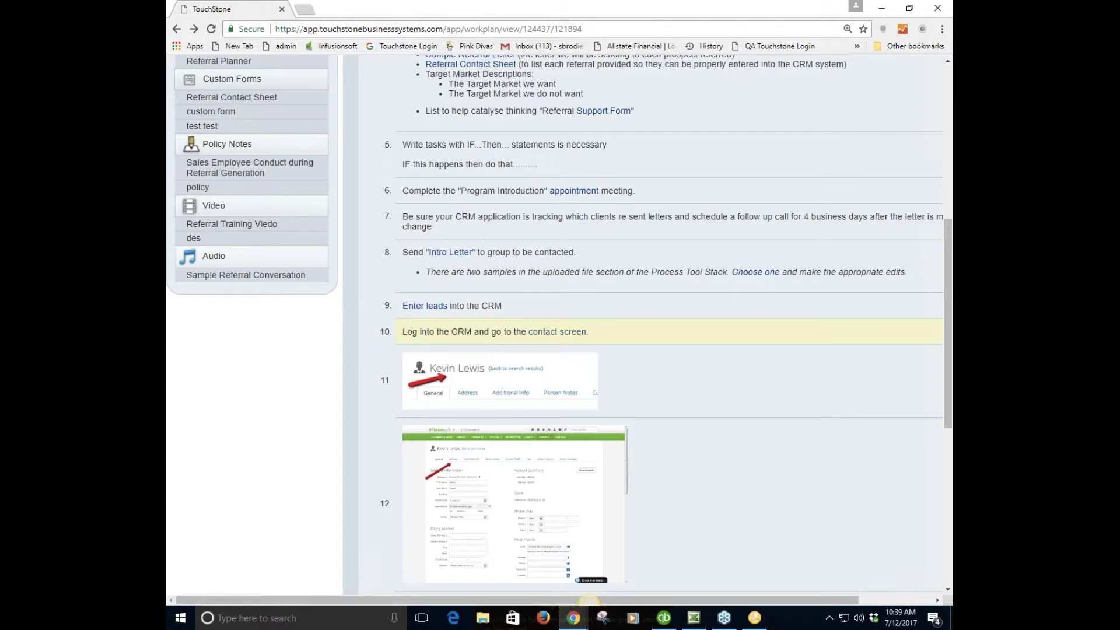
{"action": "left_click", "coordinate": [561, 332]}
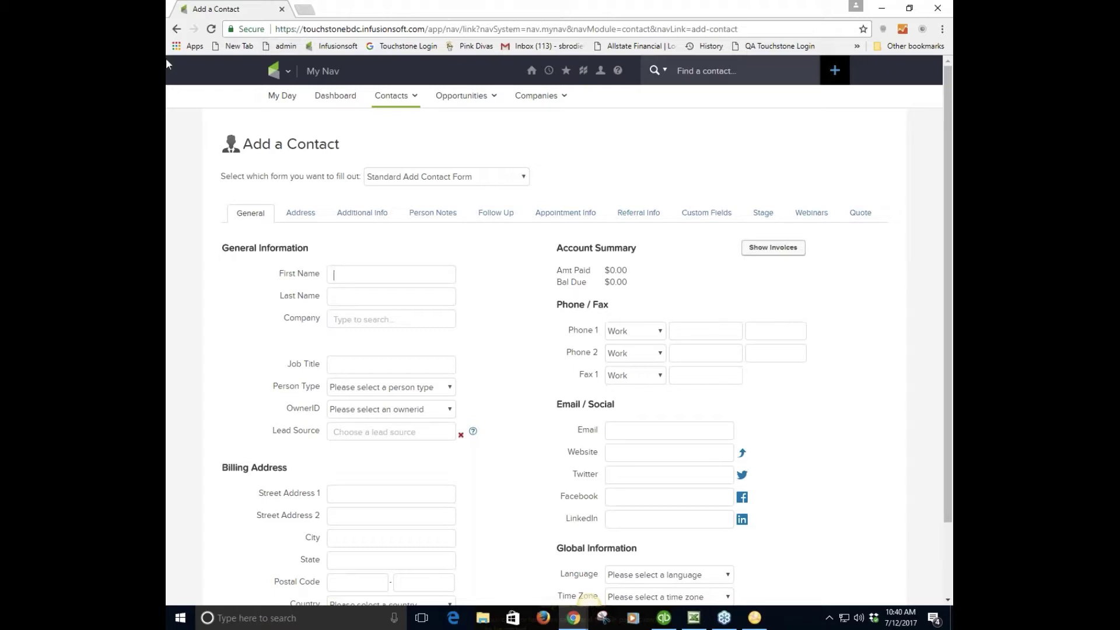
{"action": "left_click", "coordinate": [177, 29]}
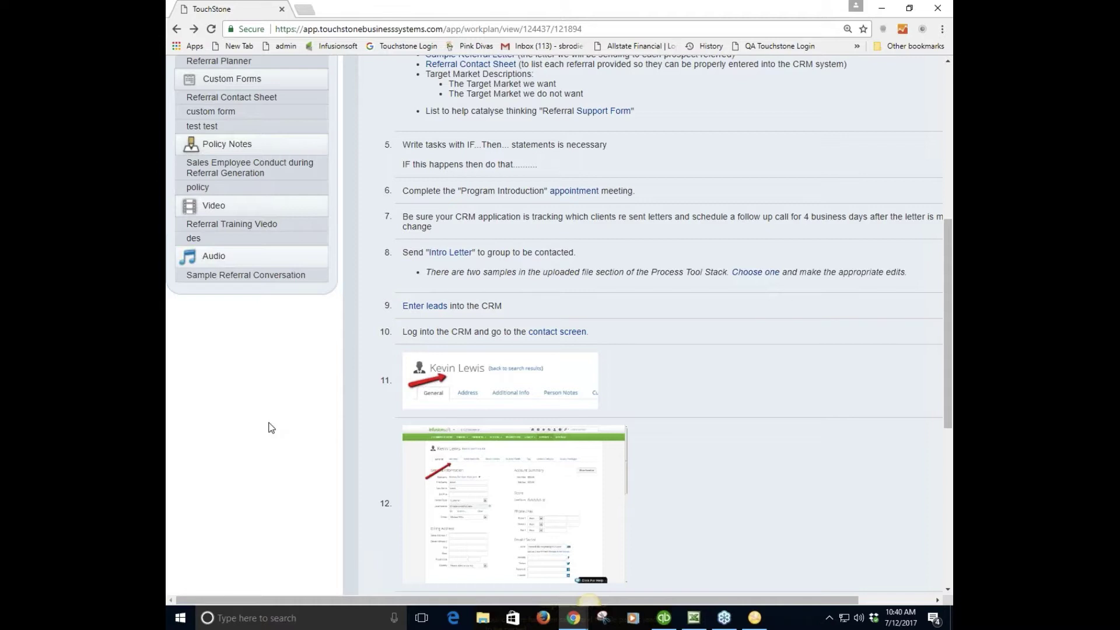
{"action": "right_click", "coordinate": [453, 304]}
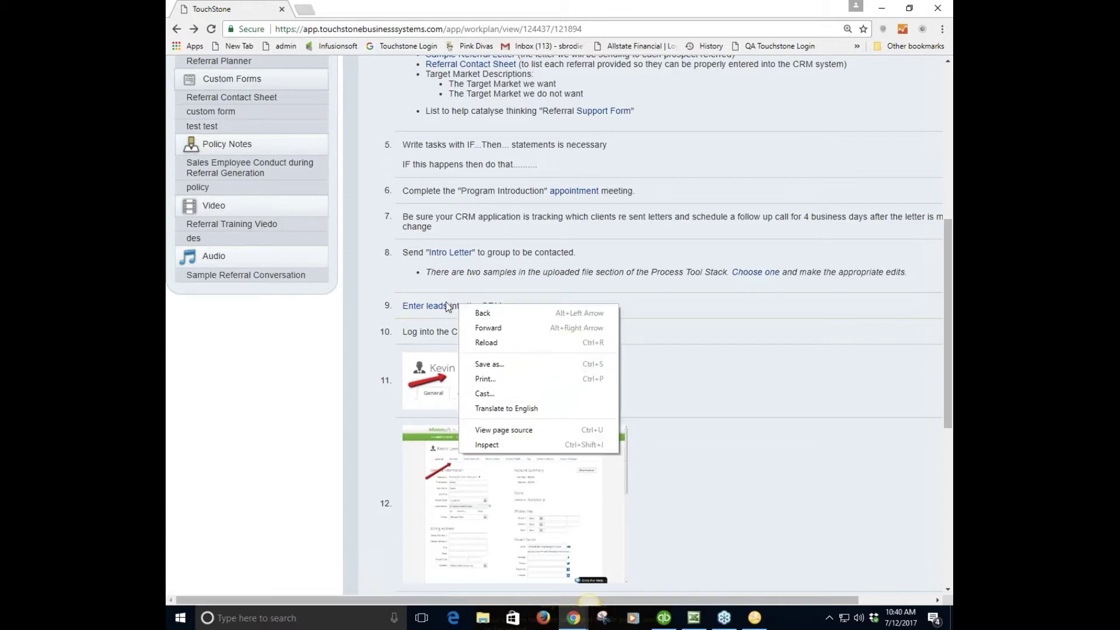
{"action": "left_click", "coordinate": [285, 365]}
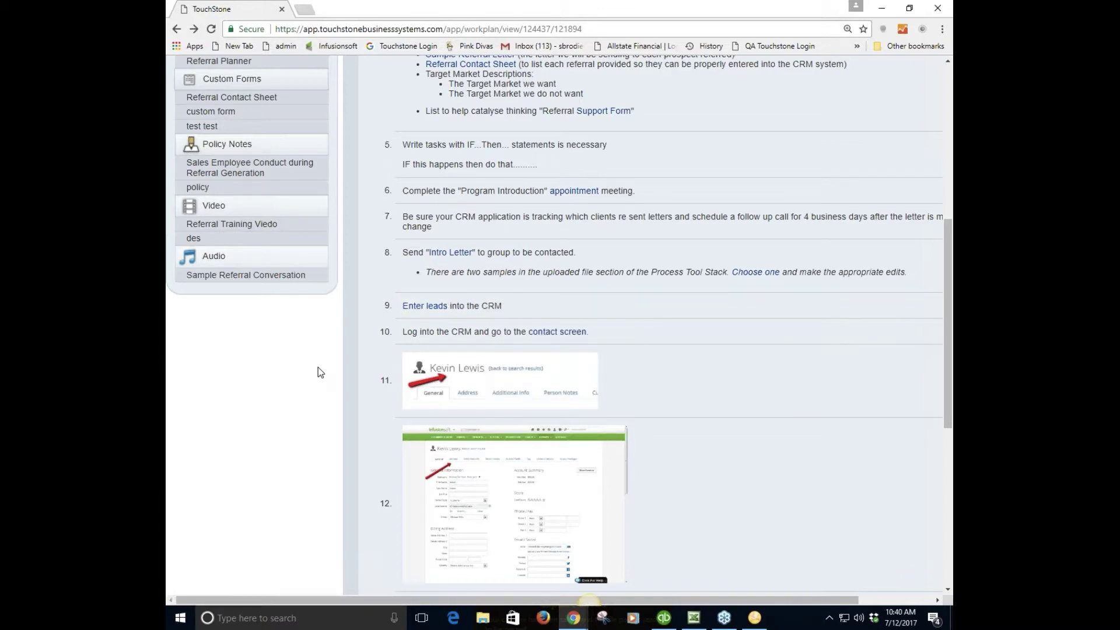
- Examine the remaining tasks and the Expectations of the Referral Development - Clients work plan, and return to its beginning
{"action": "scroll", "coordinate": [712, 367], "scroll_direction": "down", "scroll_amount": 4}
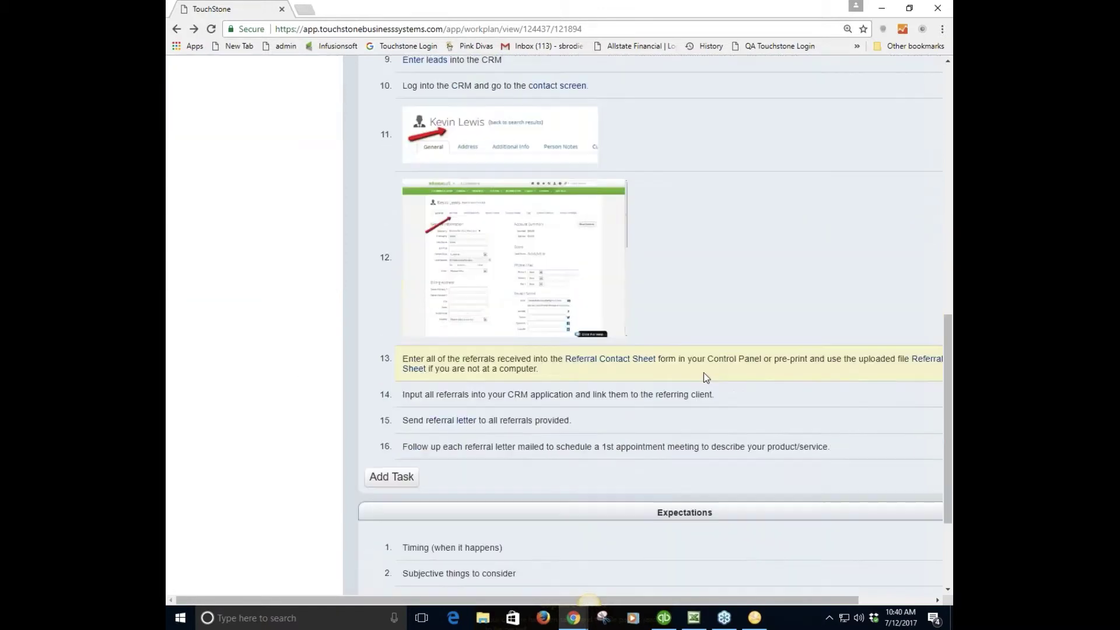
{"action": "scroll", "coordinate": [779, 251], "scroll_direction": "down", "scroll_amount": 3}
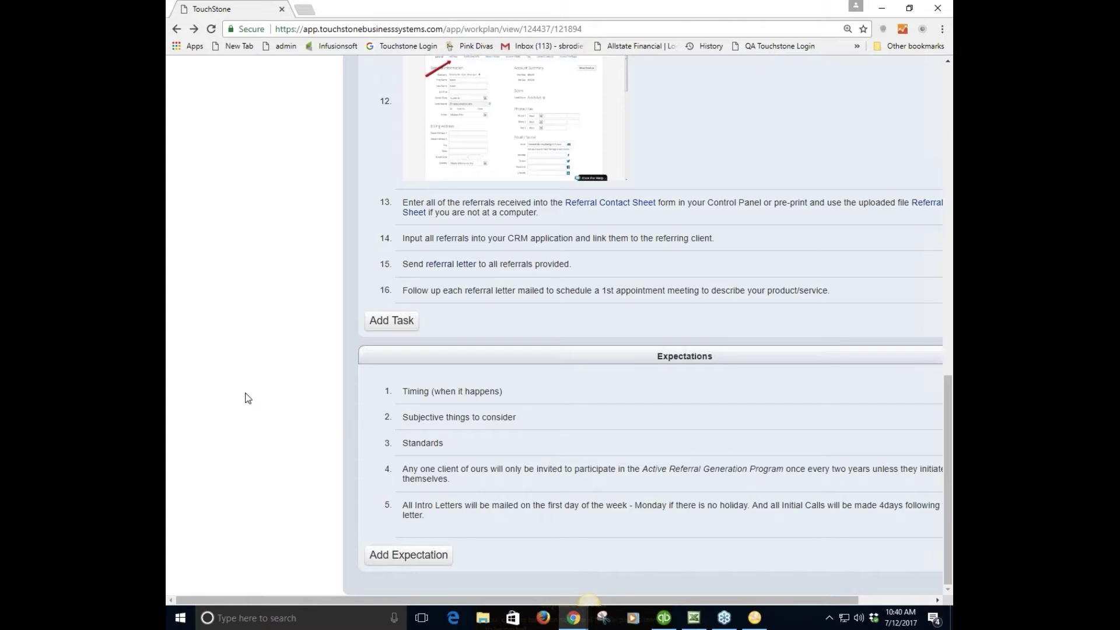
{"action": "scroll", "coordinate": [244, 395], "scroll_direction": "up", "scroll_amount": 3}
{"action": "scroll", "coordinate": [245, 397], "scroll_direction": "up", "scroll_amount": 6}
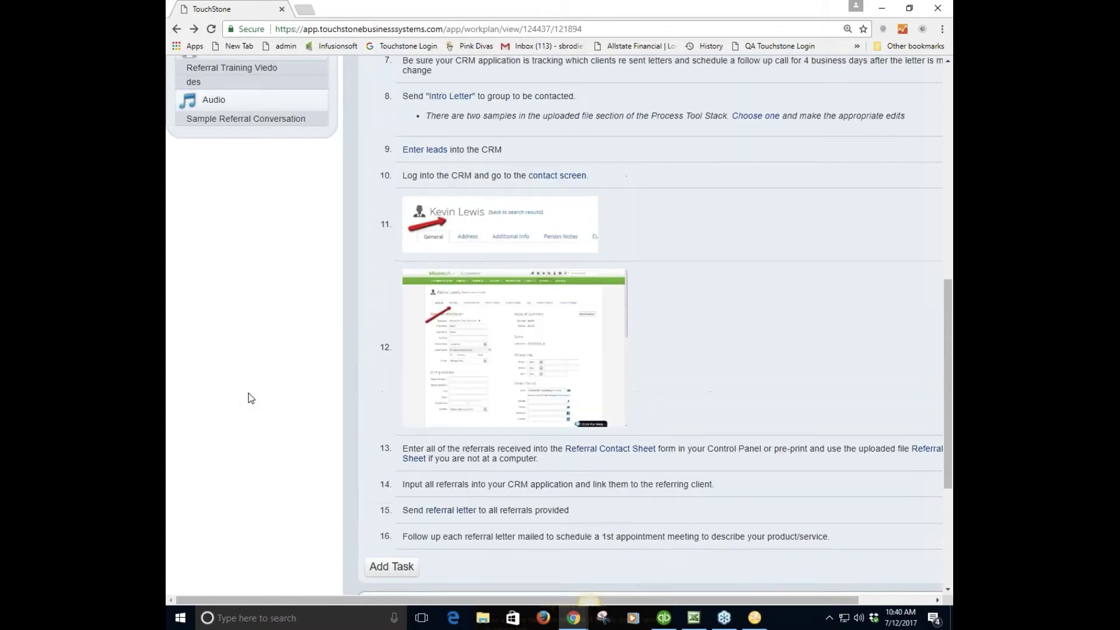
{"action": "scroll", "coordinate": [317, 436], "scroll_direction": "up", "scroll_amount": 6}
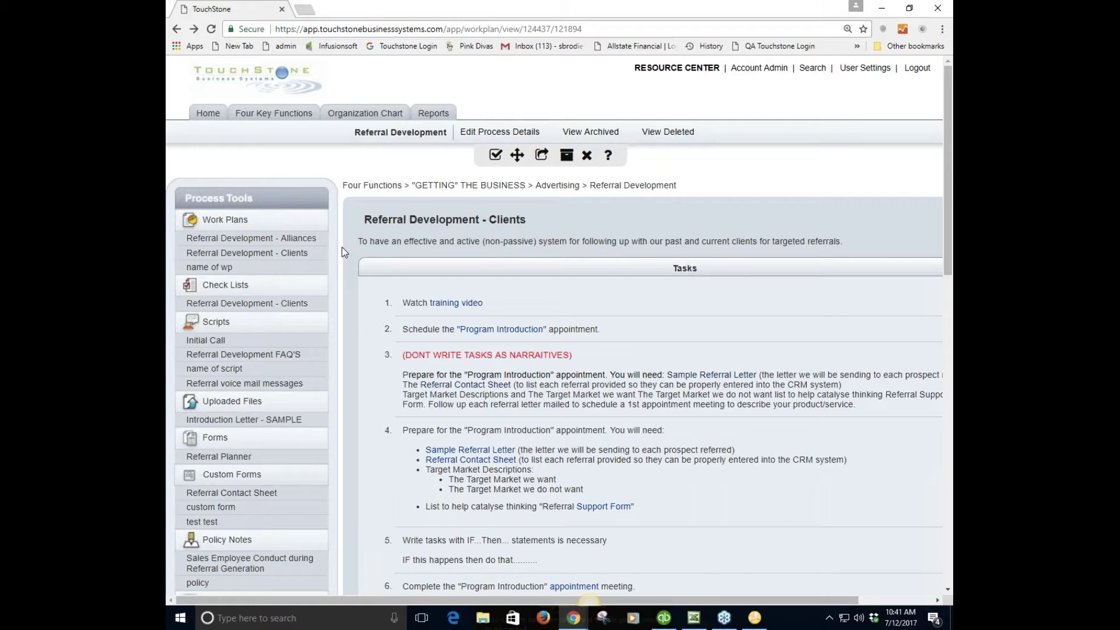
- Open the "name of wp" work plan, convert it to a check list and confirm the conversion
{"action": "left_click", "coordinate": [217, 268]}
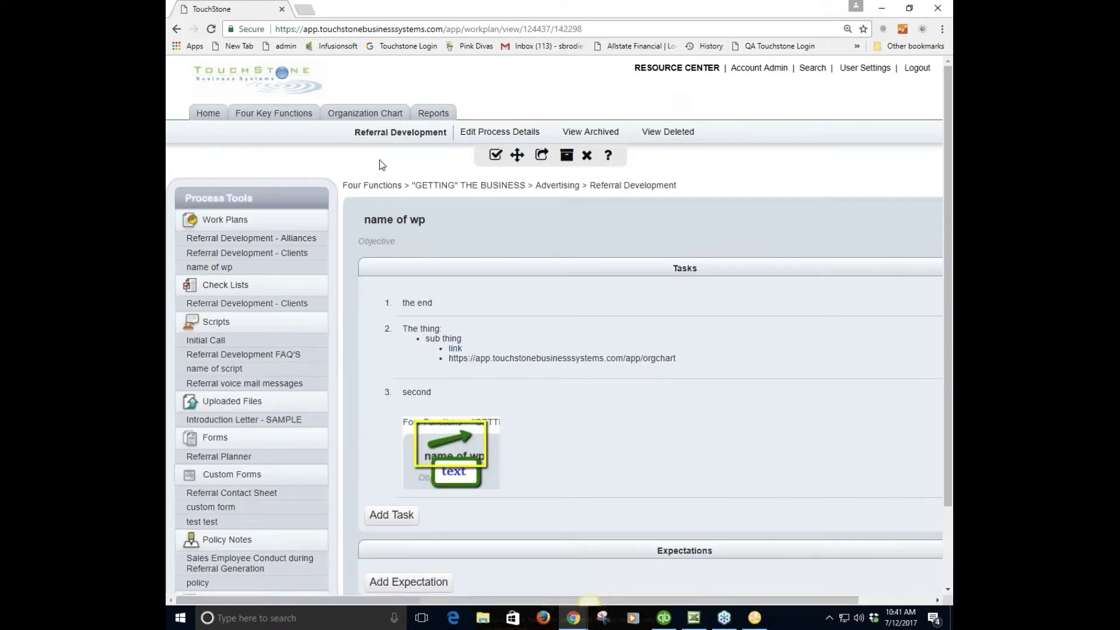
{"action": "left_click", "coordinate": [495, 157]}
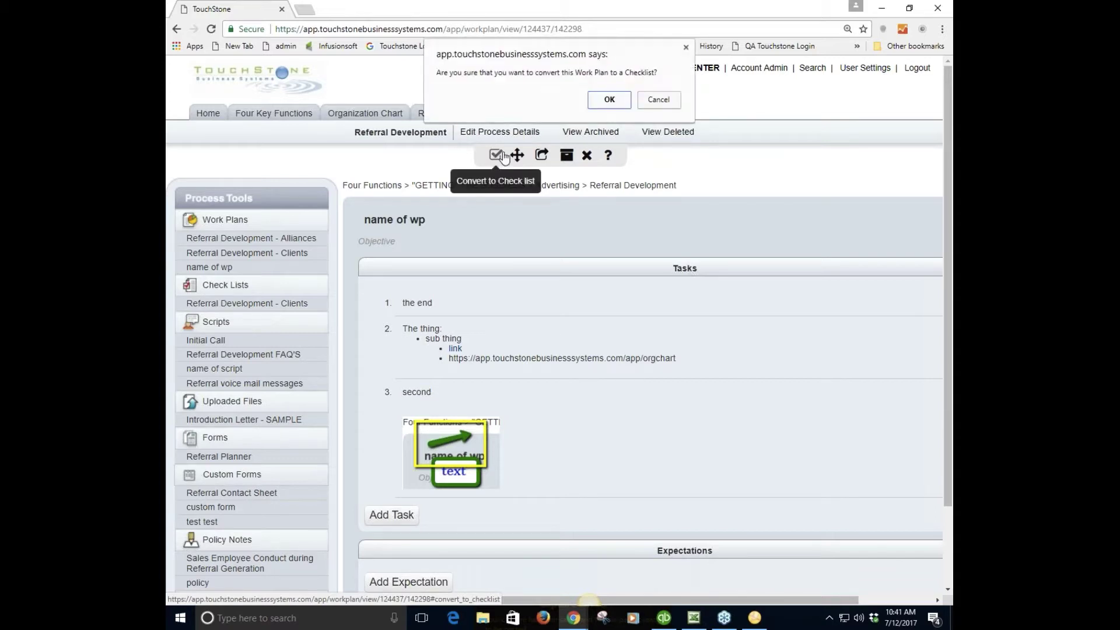
{"action": "left_click", "coordinate": [609, 100]}
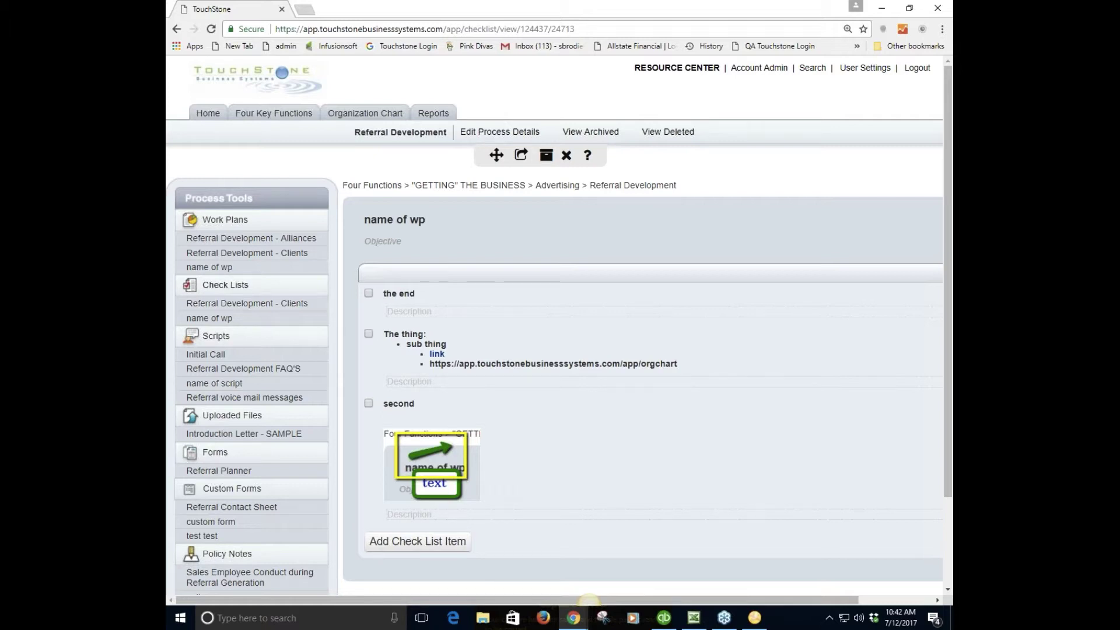
- View the new check list form, the converted "name of wp" check list and the Referral Development - Clients work plan
{"action": "left_click", "coordinate": [222, 290]}
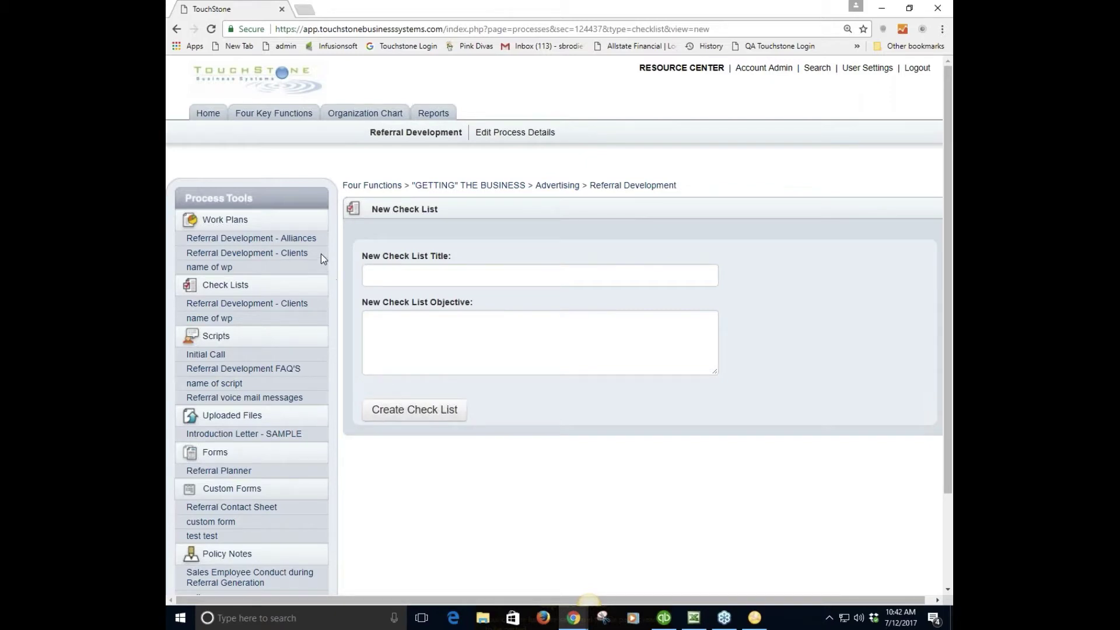
{"action": "left_click", "coordinate": [222, 320]}
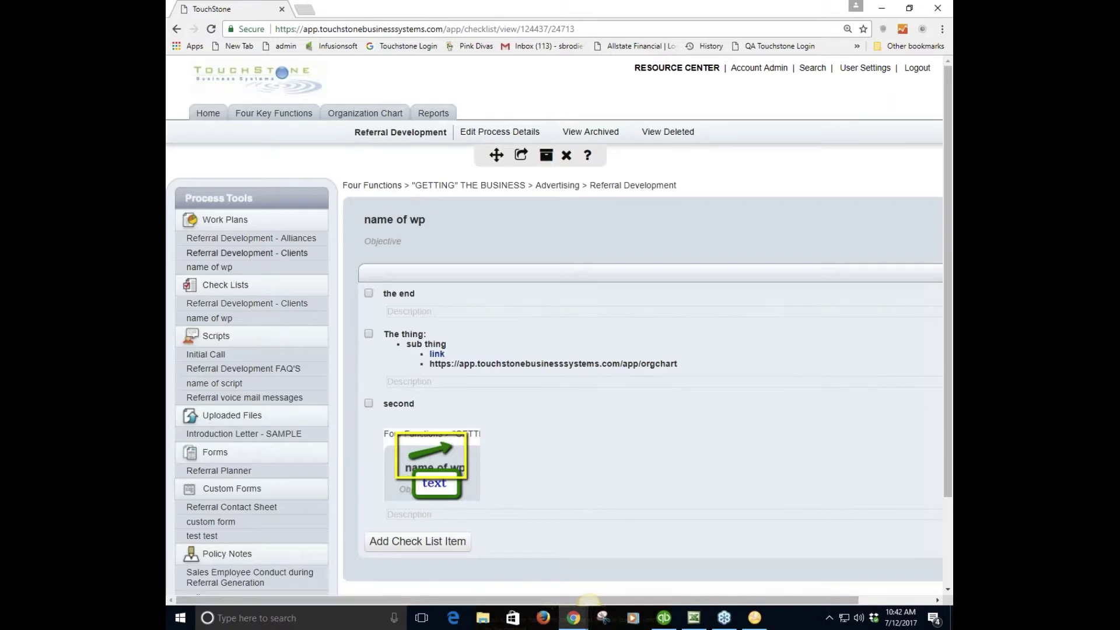
{"action": "left_click", "coordinate": [250, 254]}
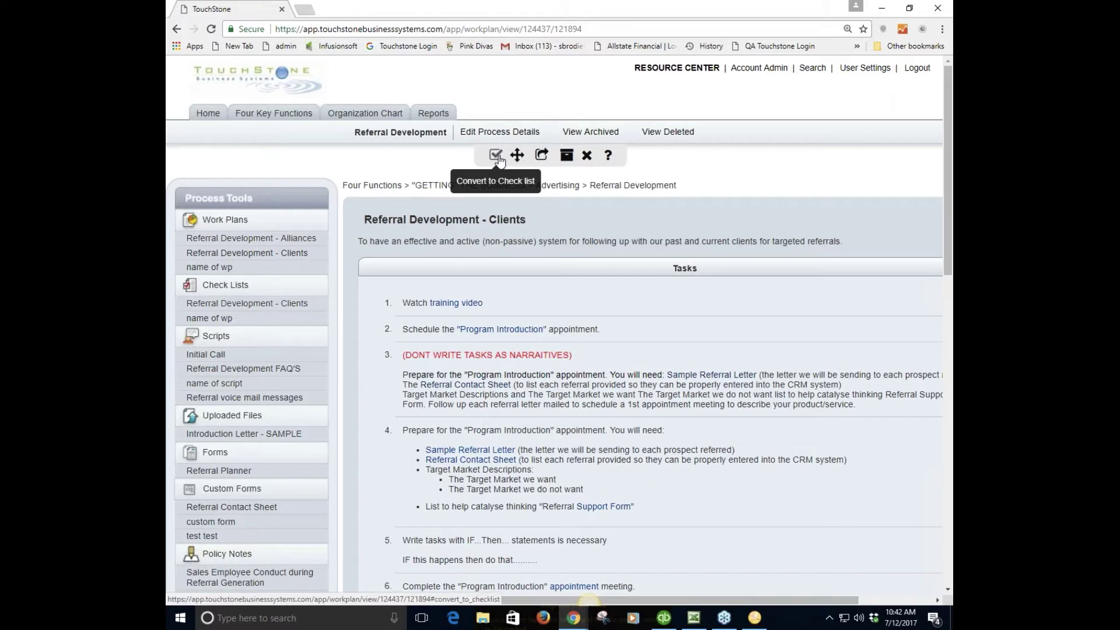
- Open the "name of wp" check list and add an item titled "text next to box" with the description "details"
{"action": "left_click", "coordinate": [225, 320]}
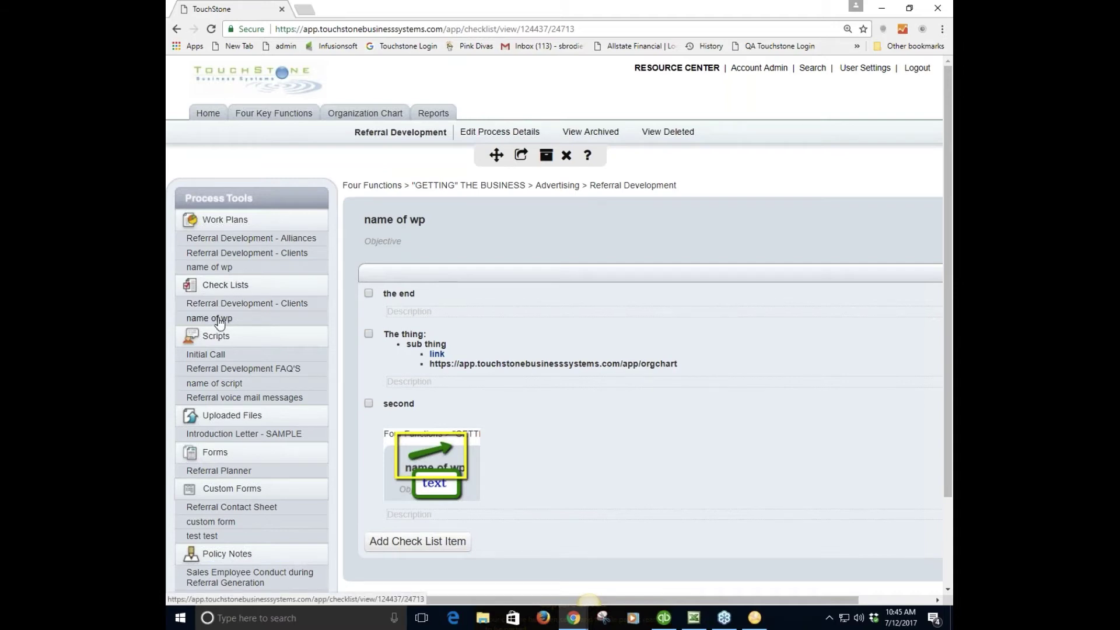
{"action": "scroll", "coordinate": [584, 467], "scroll_direction": "down", "scroll_amount": 2}
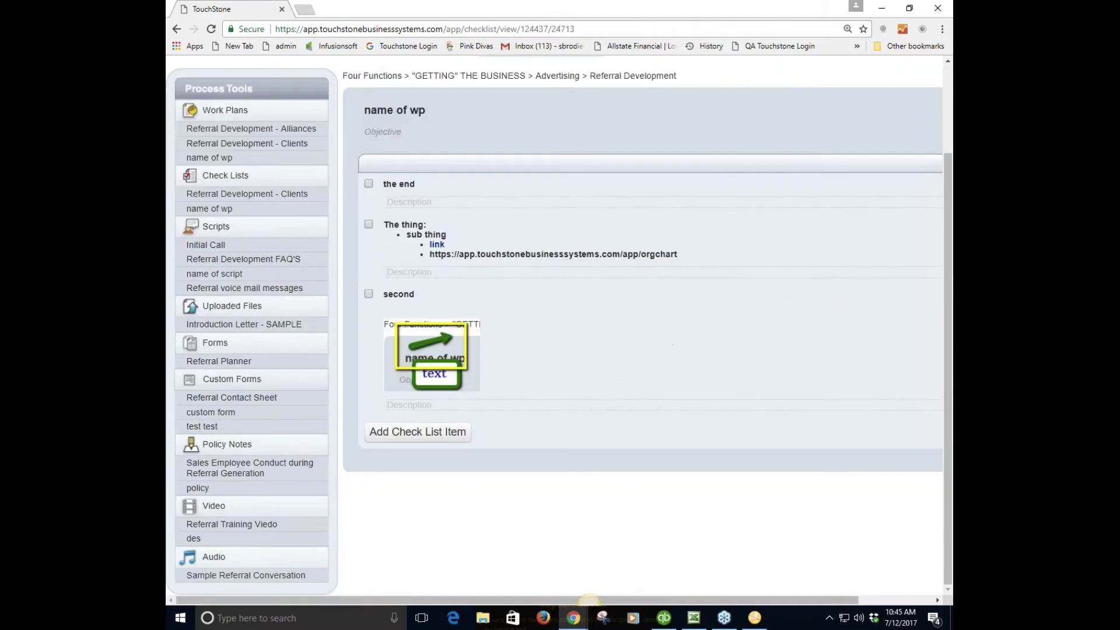
{"action": "left_click", "coordinate": [429, 434]}
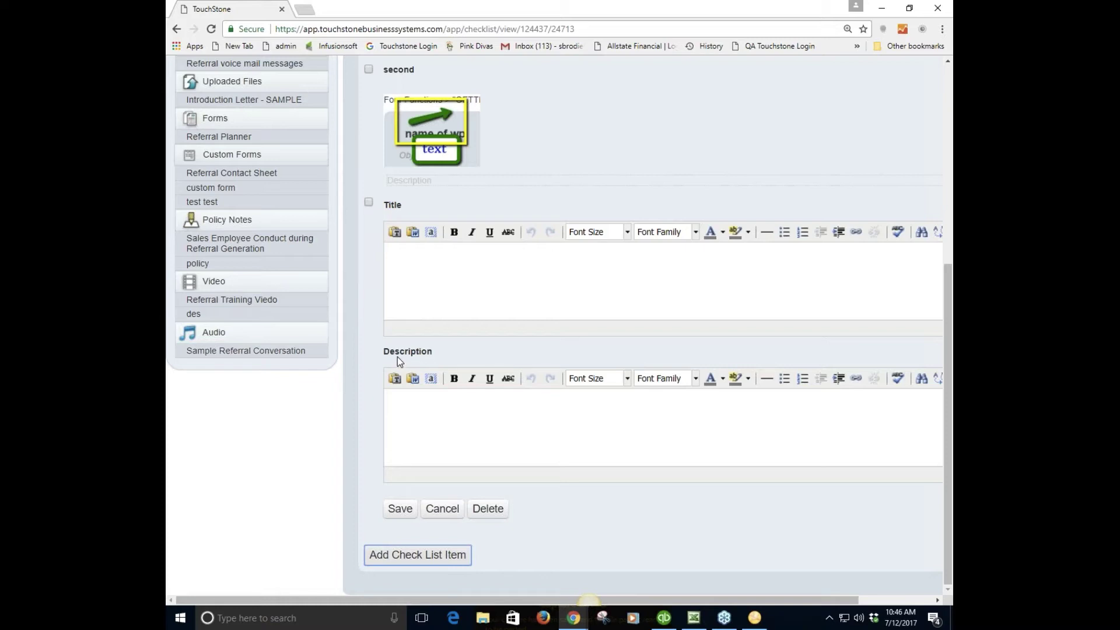
{"action": "left_click", "coordinate": [420, 264]}
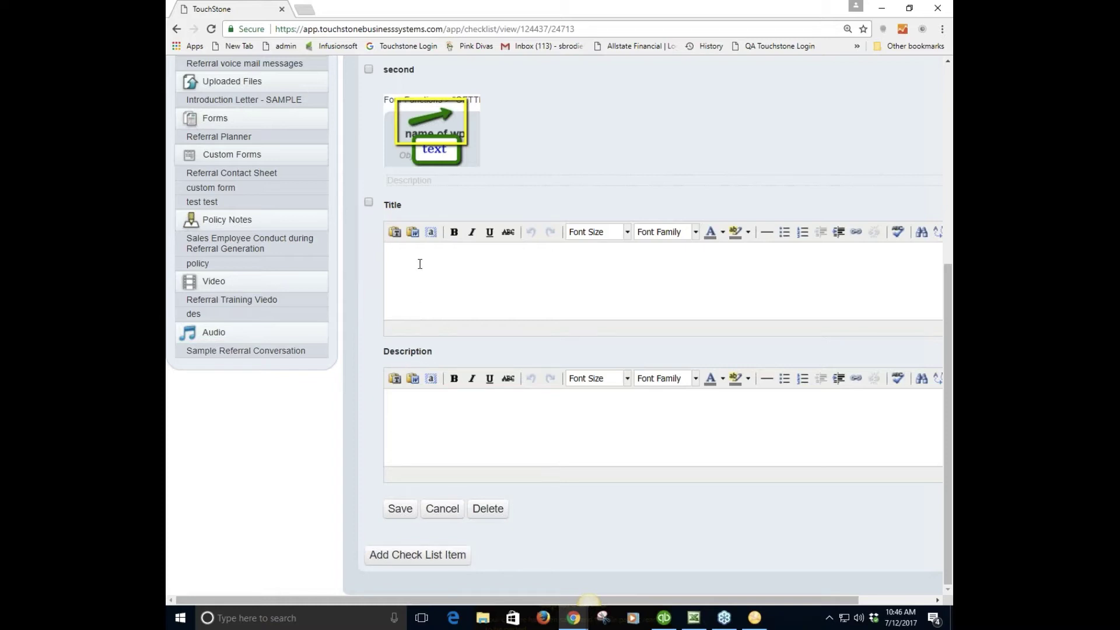
{"action": "type", "text": "text next to box"}
{"action": "left_click", "coordinate": [420, 405]}
{"action": "type", "text": "details"}
{"action": "left_click", "coordinate": [400, 508]}
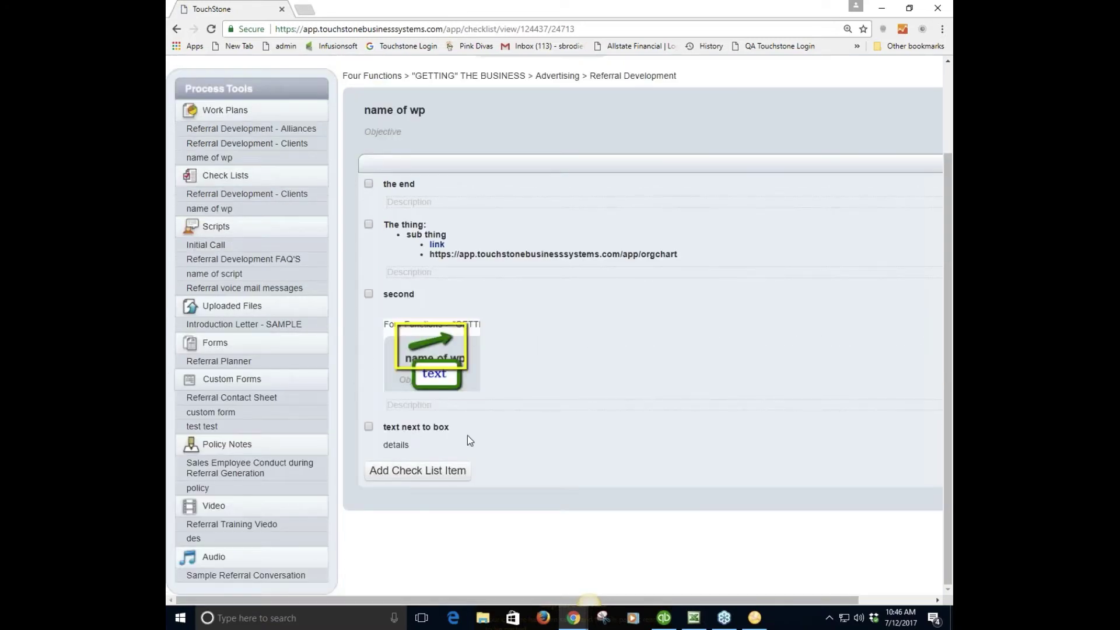
- Move the "text next to box" item to the start of the check list, and open "the end" item for editing and save it
{"action": "left_click_drag", "start_coordinate": [468, 433], "coordinate": [479, 190]}
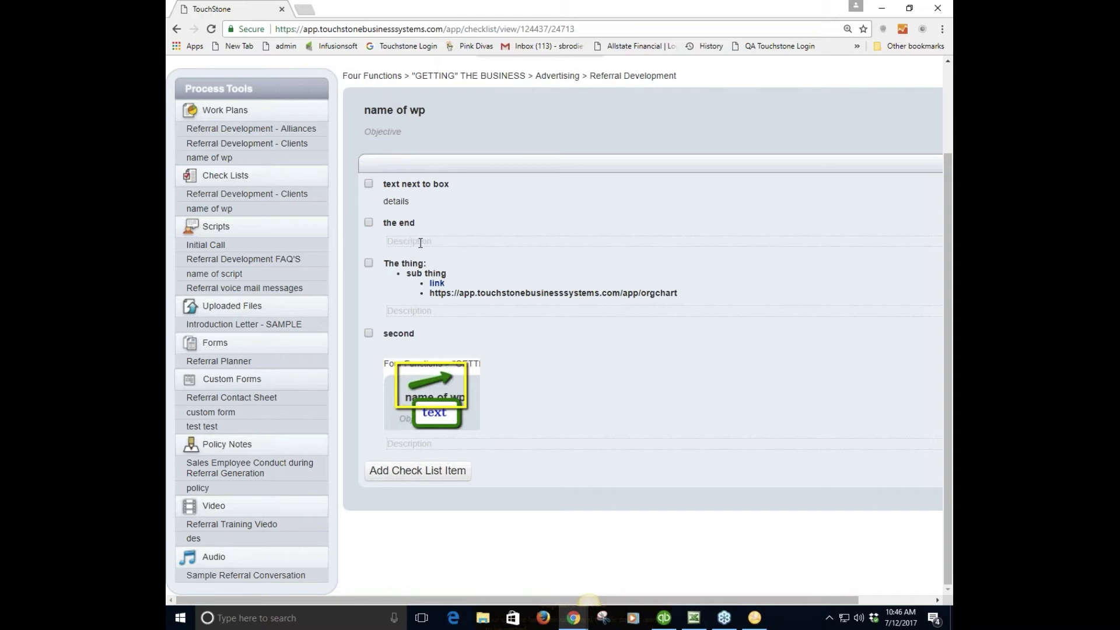
{"action": "left_click", "coordinate": [423, 242]}
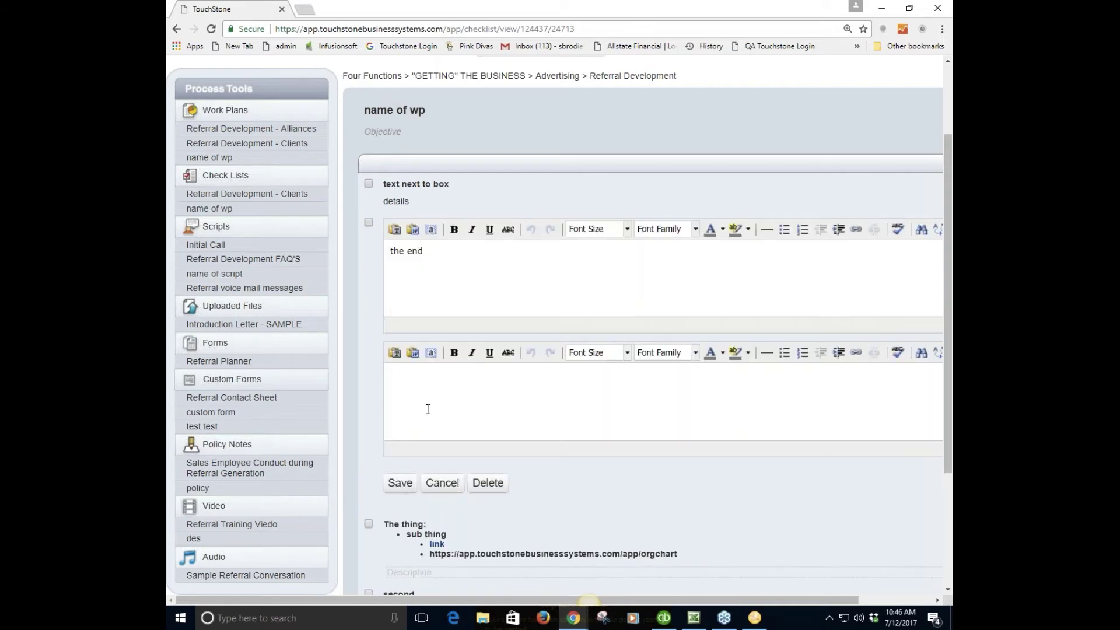
{"action": "left_click", "coordinate": [400, 482]}
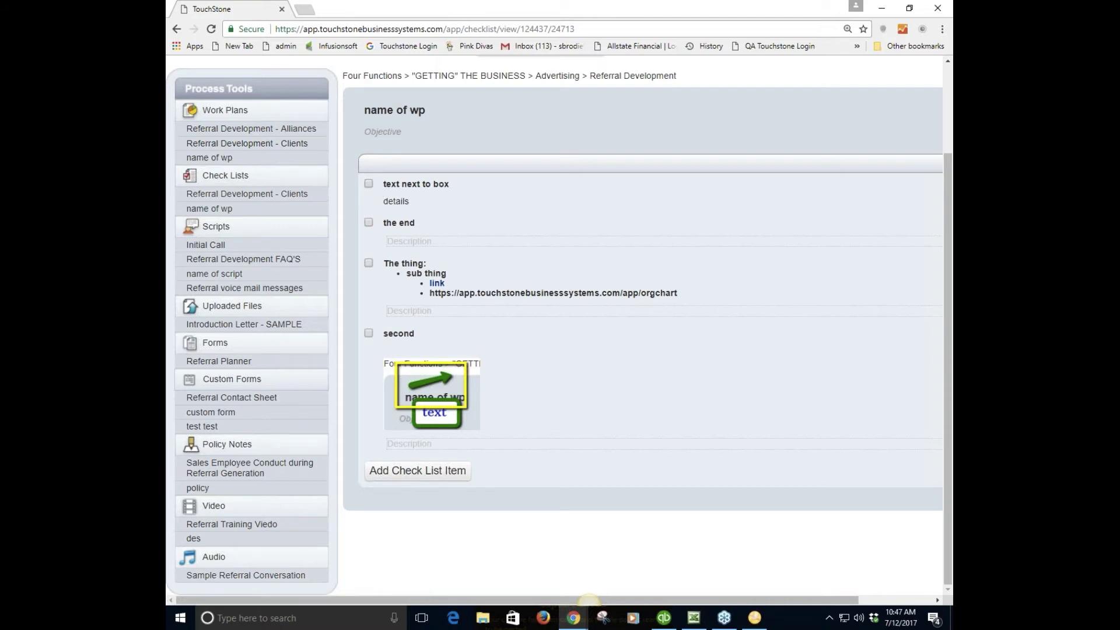
- Move the "name of wp" check list to the Work Flow/Critical Plan process of type Sales
{"action": "scroll", "coordinate": [855, 477], "scroll_direction": "up", "scroll_amount": 2}
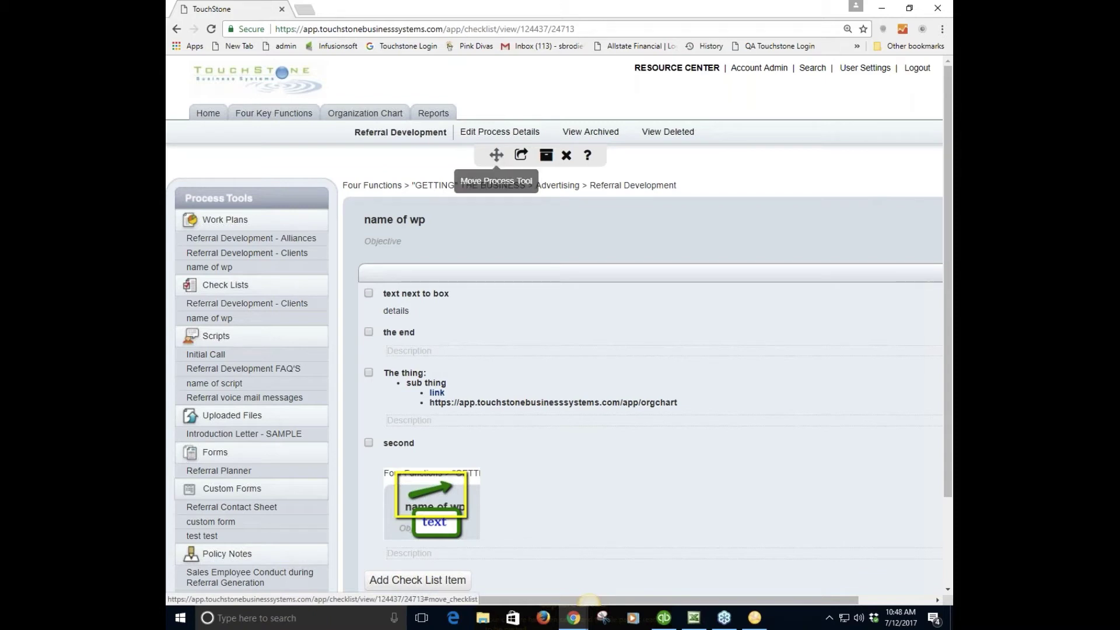
{"action": "left_click", "coordinate": [496, 155]}
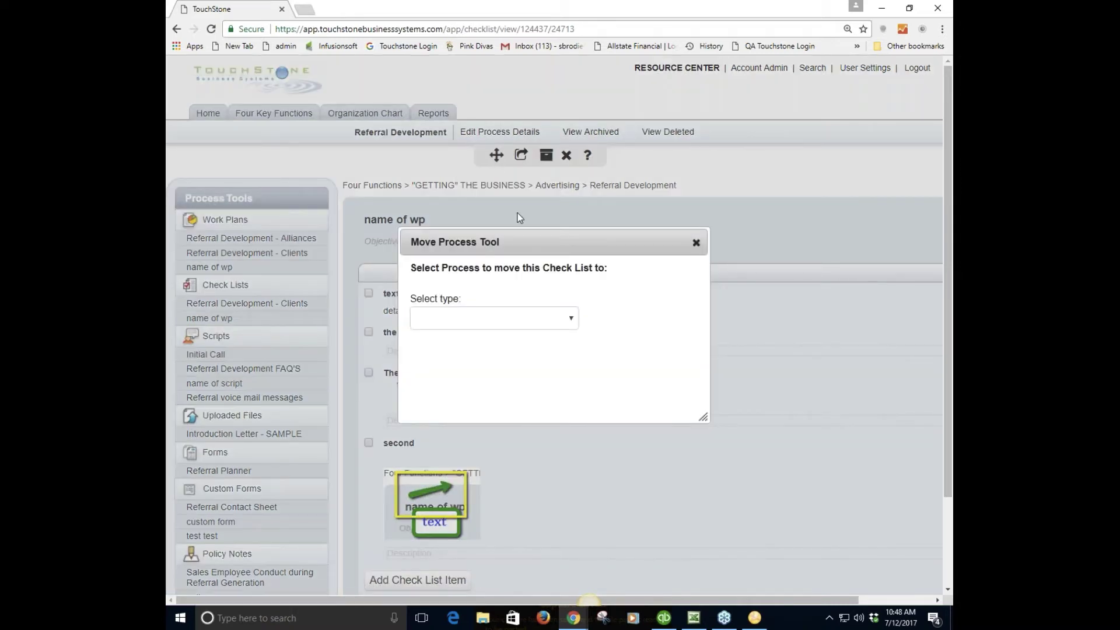
{"action": "left_click", "coordinate": [570, 319]}
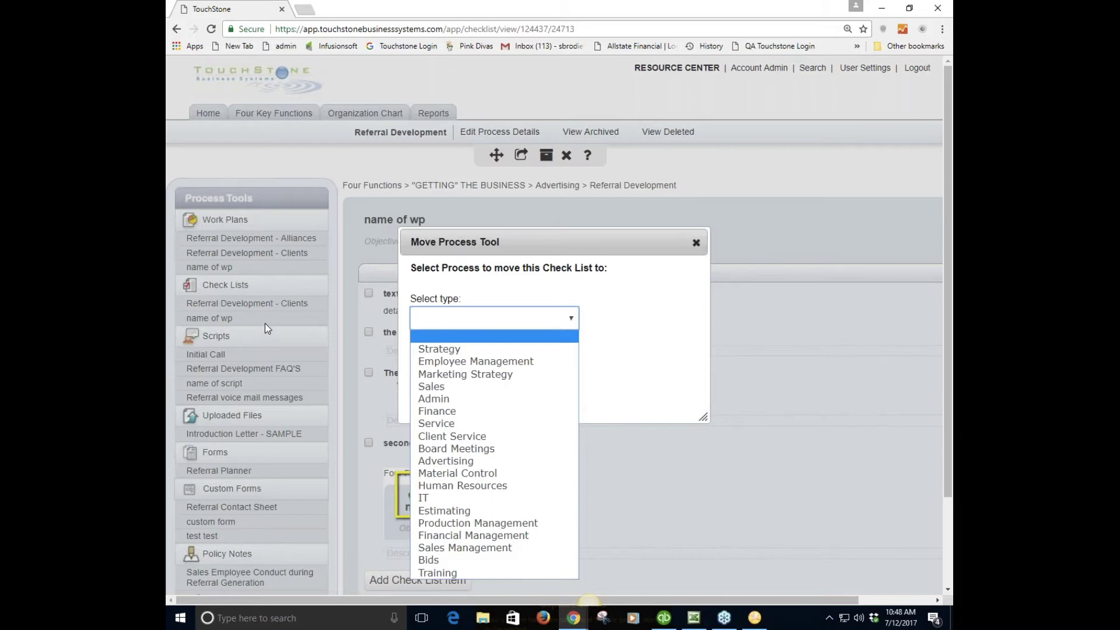
{"action": "left_click", "coordinate": [439, 387]}
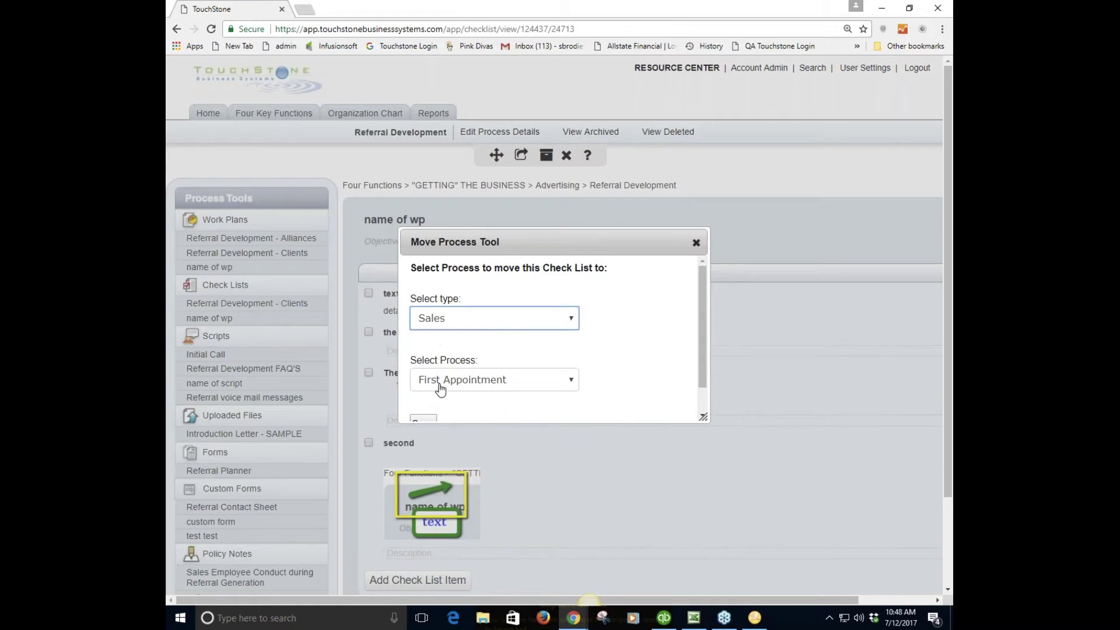
{"action": "left_click", "coordinate": [572, 382]}
{"action": "left_click", "coordinate": [557, 405]}
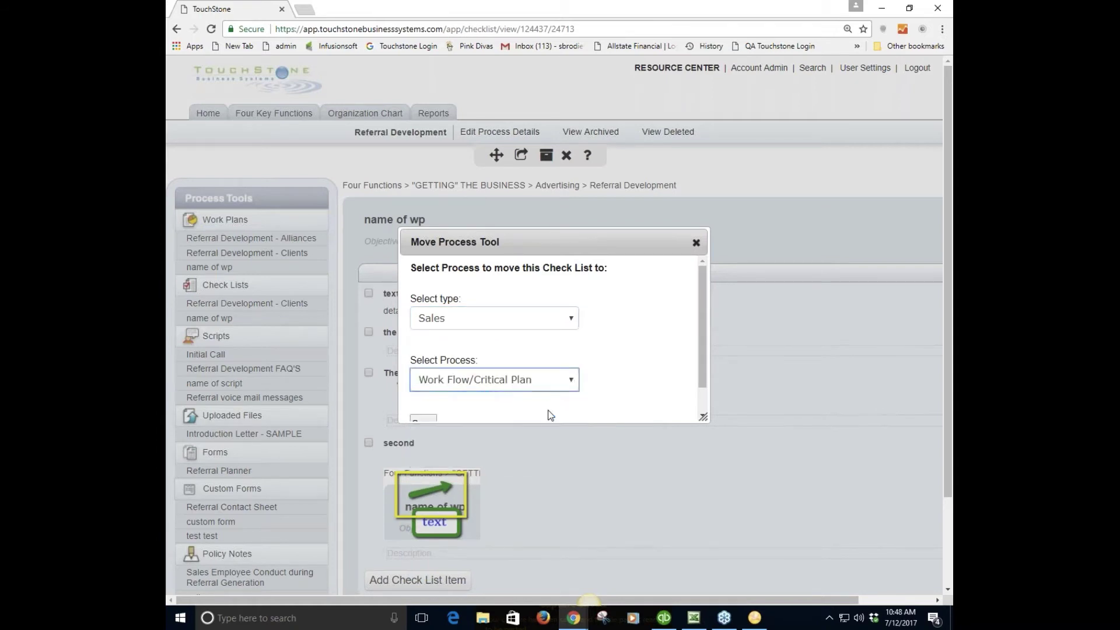
{"action": "scroll", "coordinate": [539, 391], "scroll_direction": "down", "scroll_amount": 1}
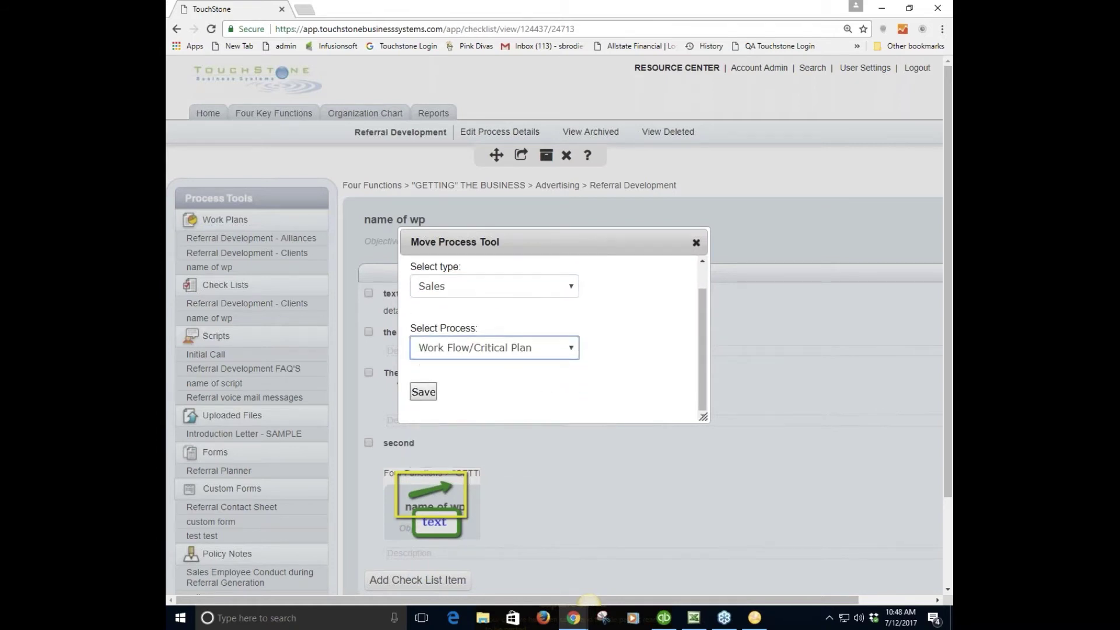
{"action": "left_click", "coordinate": [420, 392]}
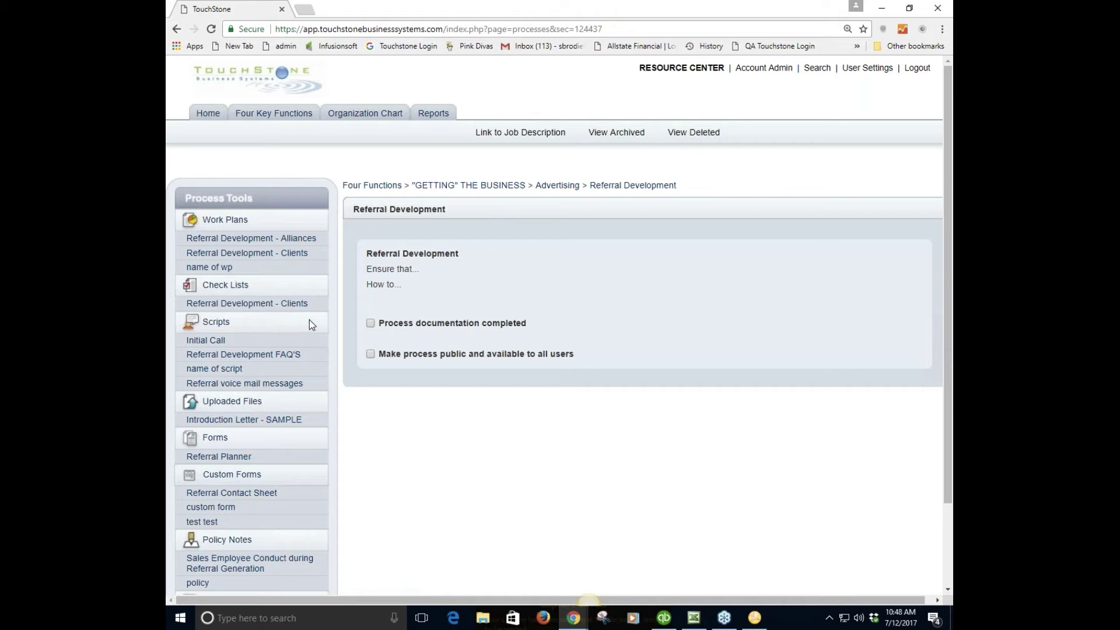
- Open the Referral Development - Clients work plan and rename it "Referral Development - Clients version 1"
{"action": "left_click", "coordinate": [300, 254]}
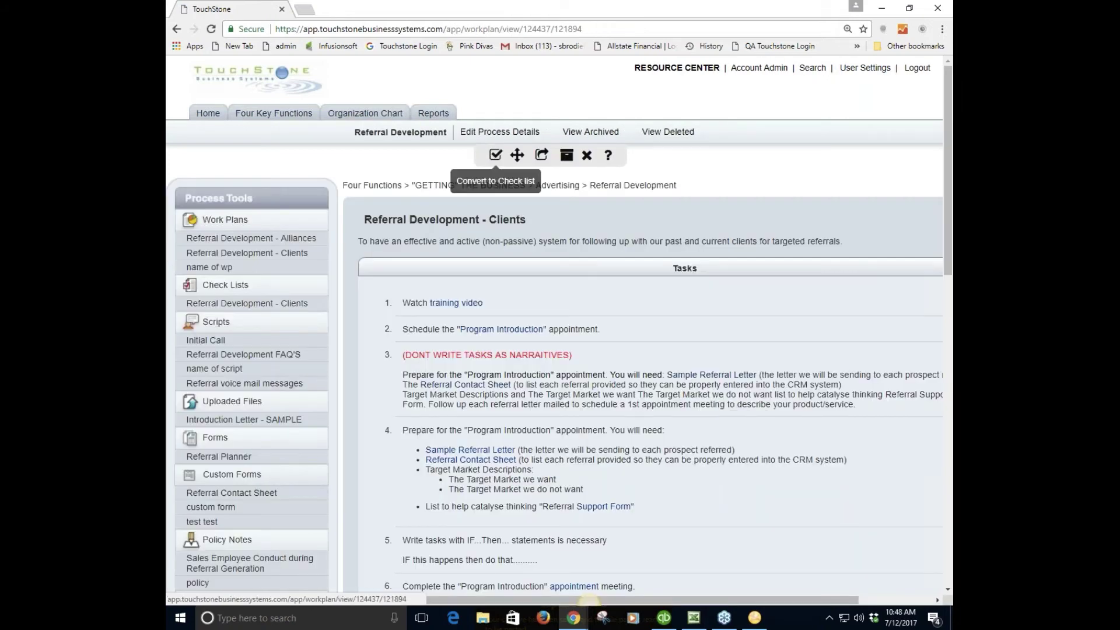
{"action": "left_click", "coordinate": [542, 158]}
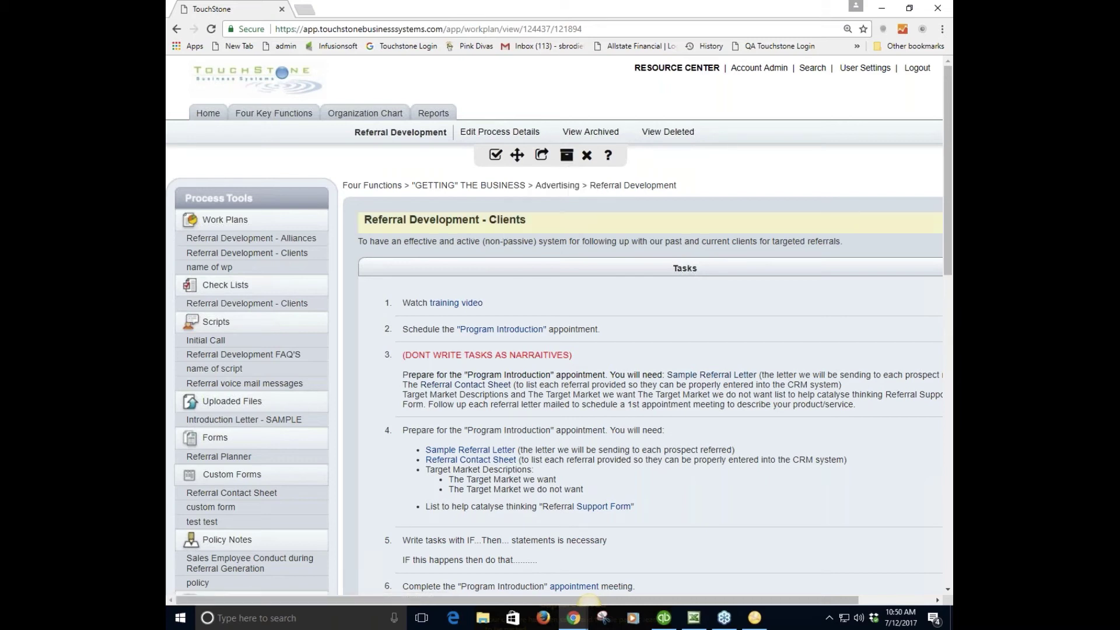
{"action": "left_click", "coordinate": [457, 219]}
{"action": "left_click", "coordinate": [548, 224]}
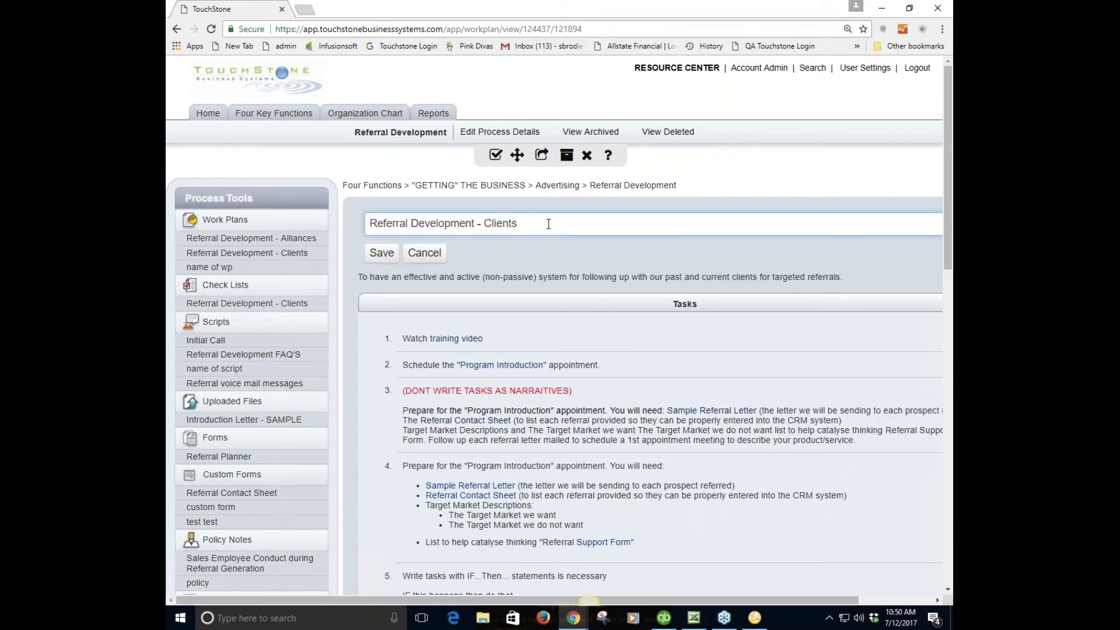
{"action": "type", "text": "version 1"}
{"action": "left_click", "coordinate": [390, 261]}
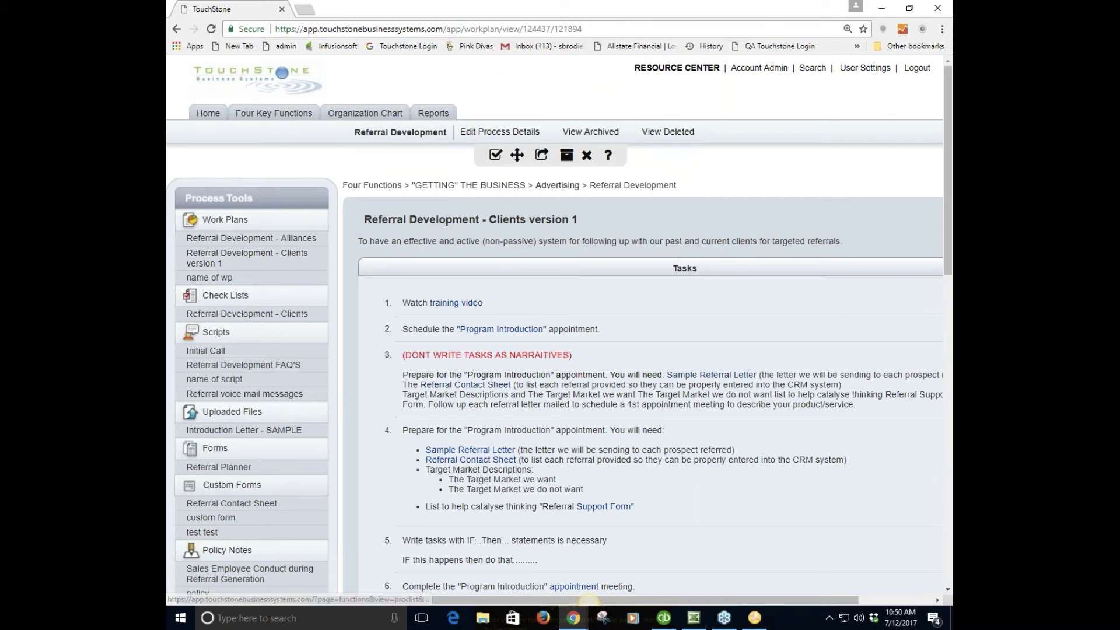
- Archive the "Referral Development - Clients version 1" work plan and rename the active one back to "Referral Development - Clients"
{"action": "left_click", "coordinate": [567, 156]}
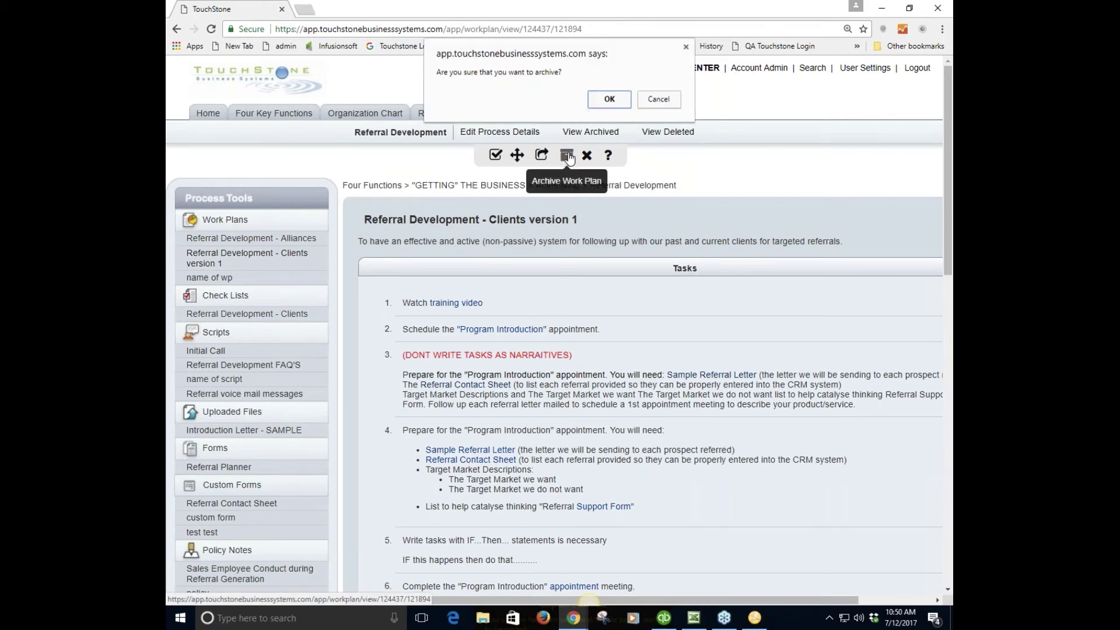
{"action": "left_click", "coordinate": [609, 100]}
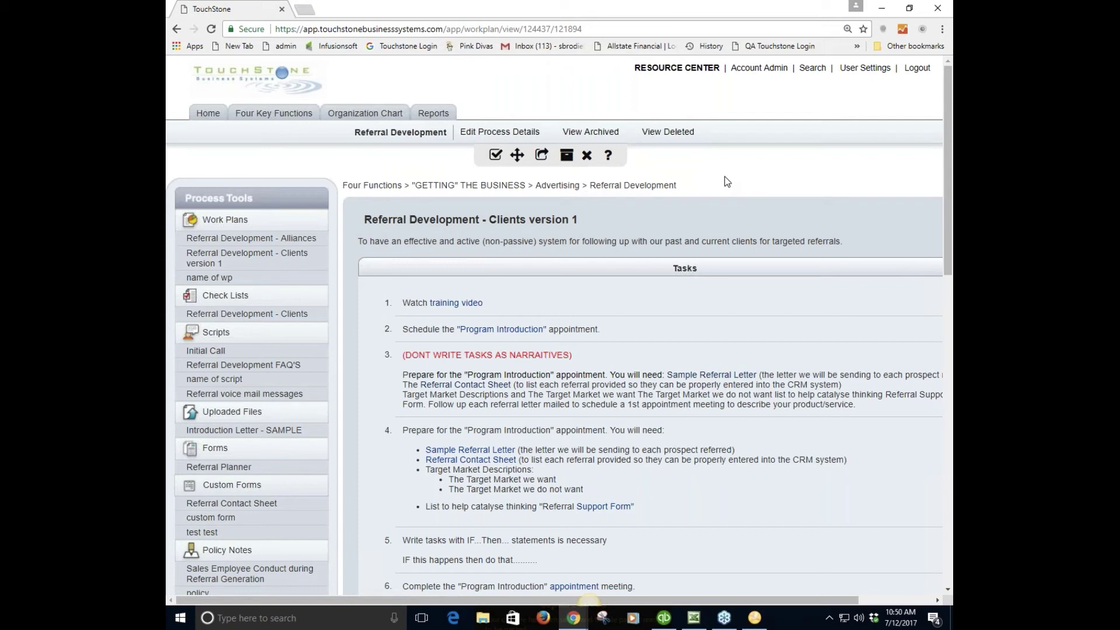
{"action": "left_click", "coordinate": [538, 223]}
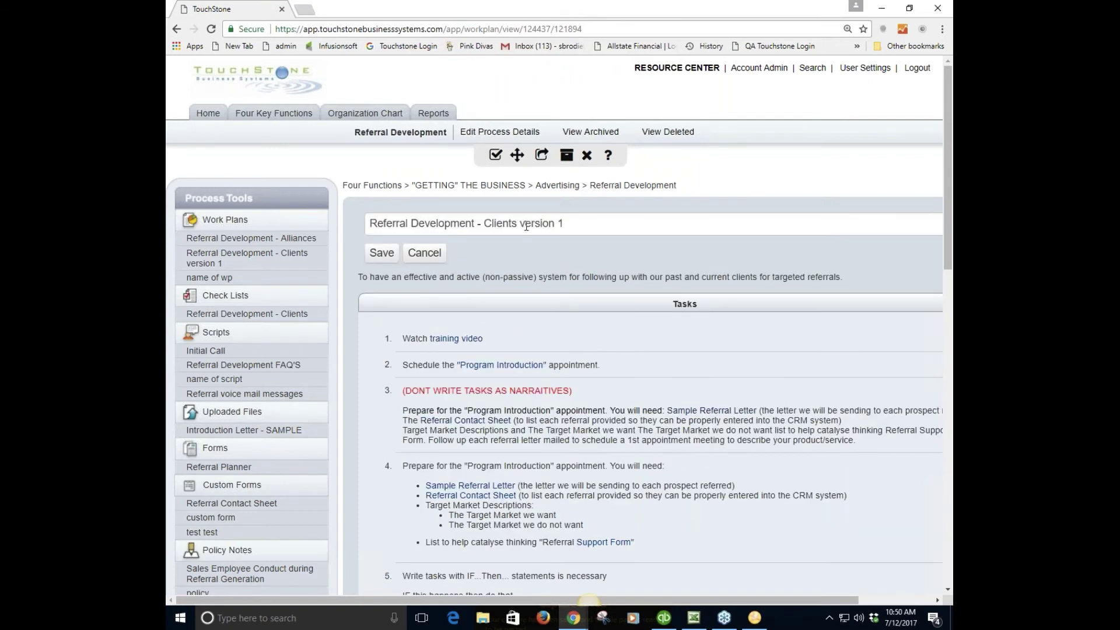
{"action": "left_click_drag", "start_coordinate": [518, 225], "coordinate": [564, 227]}
{"action": "key", "text": "BackSpace"}
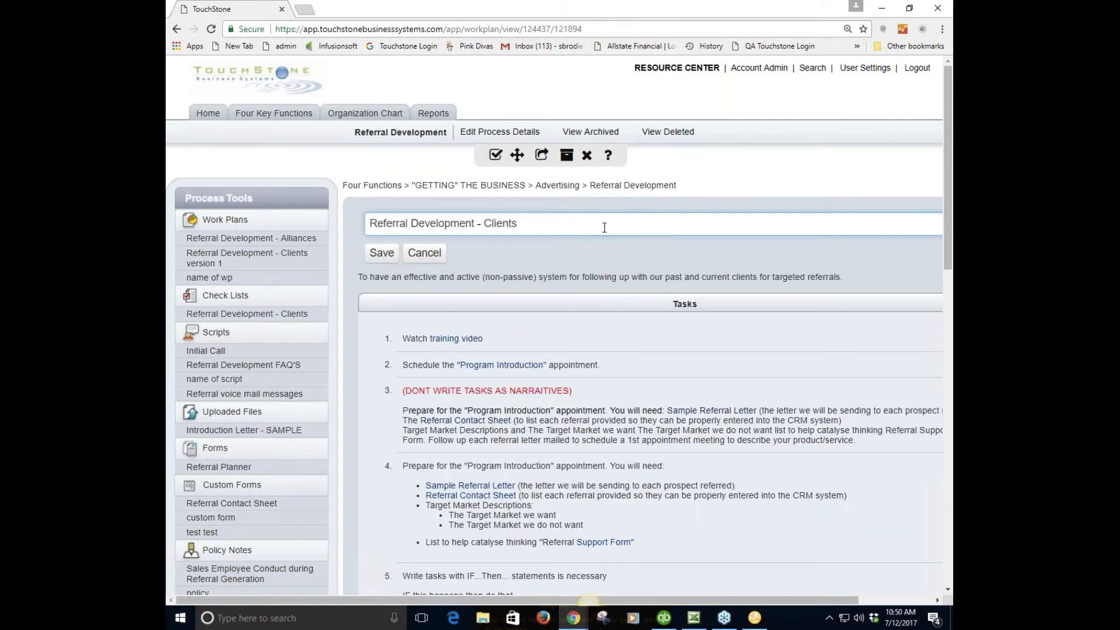
{"action": "left_click", "coordinate": [381, 253]}
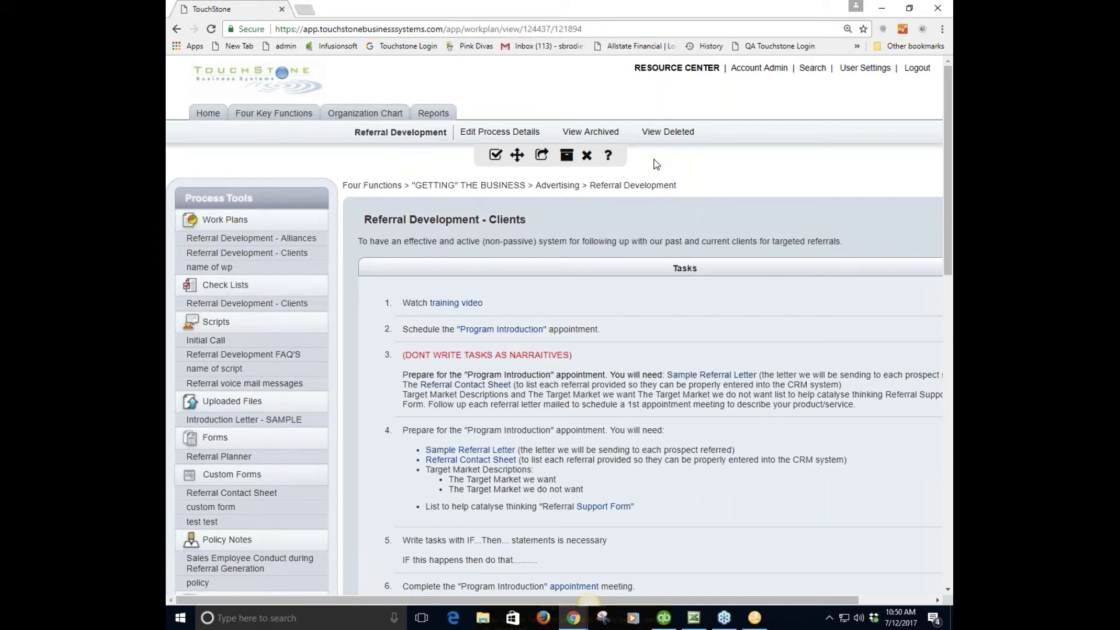
- List the archived work plans and restore "Referral Development - Clients version 1"
{"action": "left_click", "coordinate": [599, 134]}
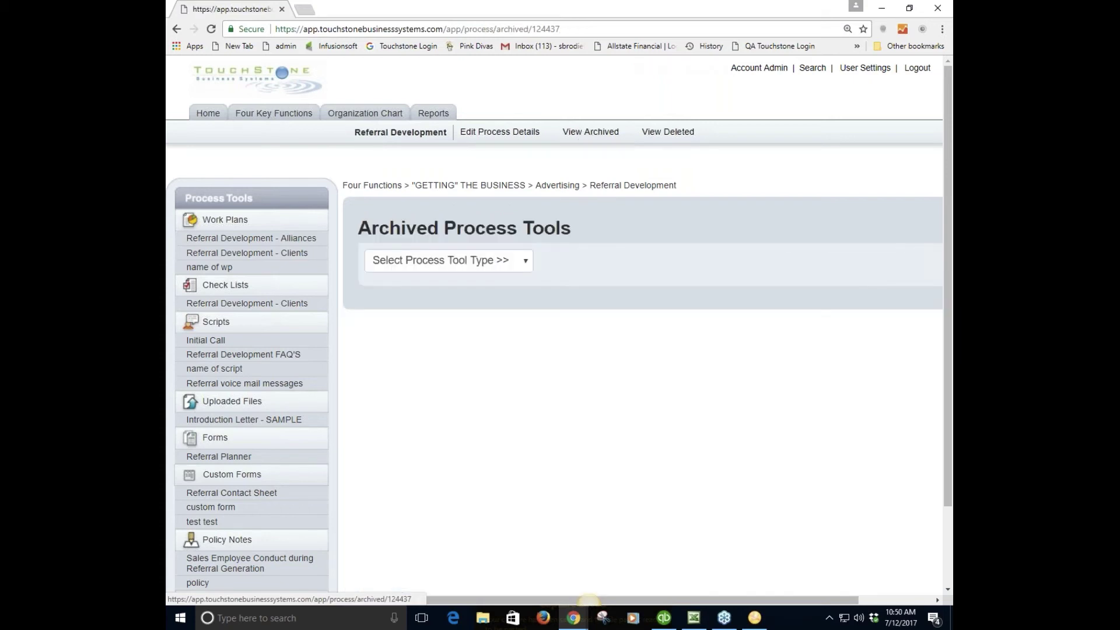
{"action": "left_click", "coordinate": [524, 264]}
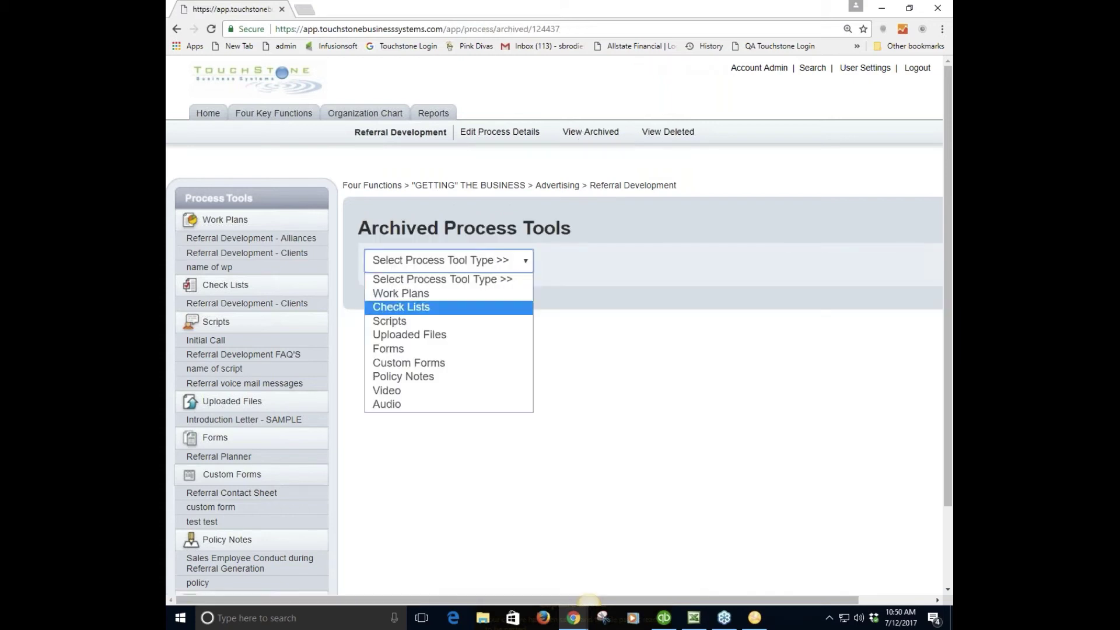
{"action": "left_click", "coordinate": [417, 295]}
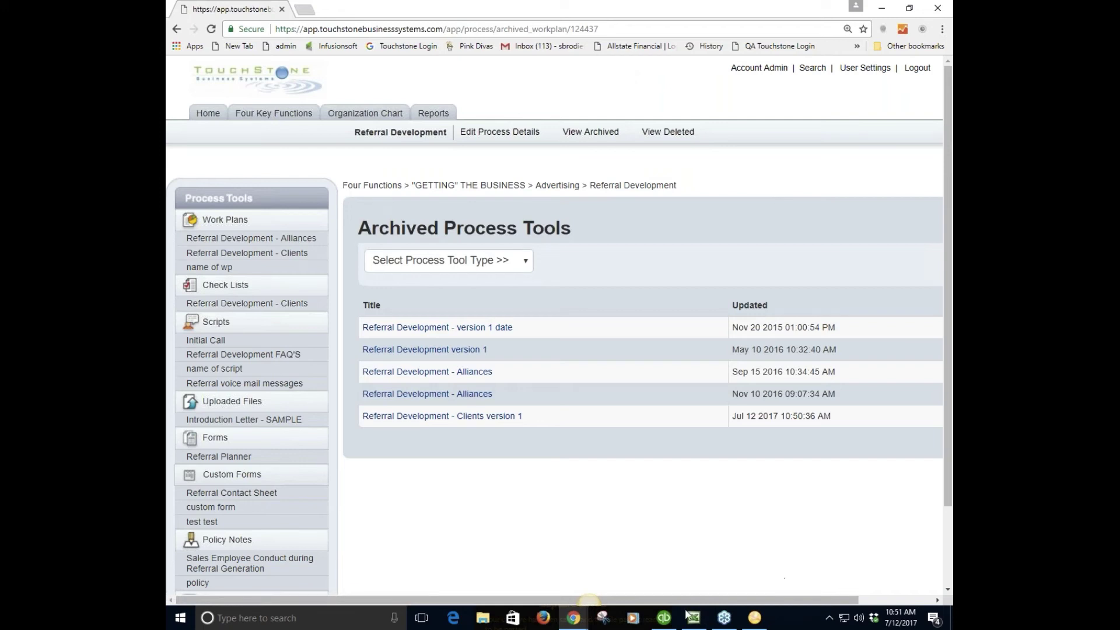
{"action": "left_click_drag", "start_coordinate": [644, 602], "coordinate": [718, 602]}
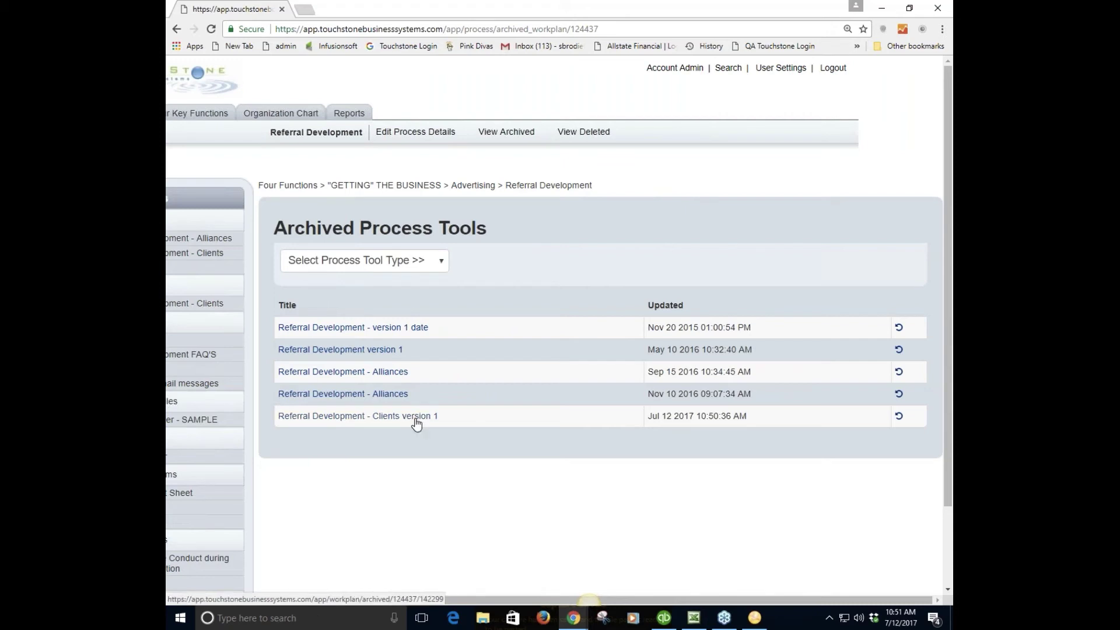
{"action": "left_click", "coordinate": [898, 417]}
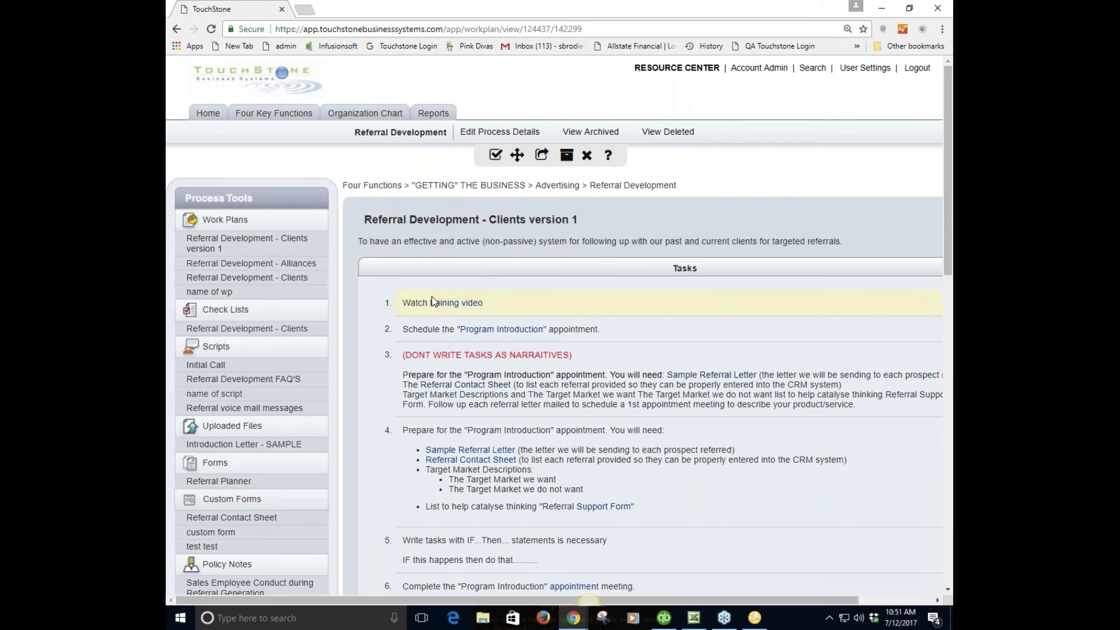
- Move Referral Development - Clients to the start of the work plans list and delete the "Referral Development - Clients version 1" work plan
{"action": "left_click_drag", "start_coordinate": [281, 278], "coordinate": [280, 244]}
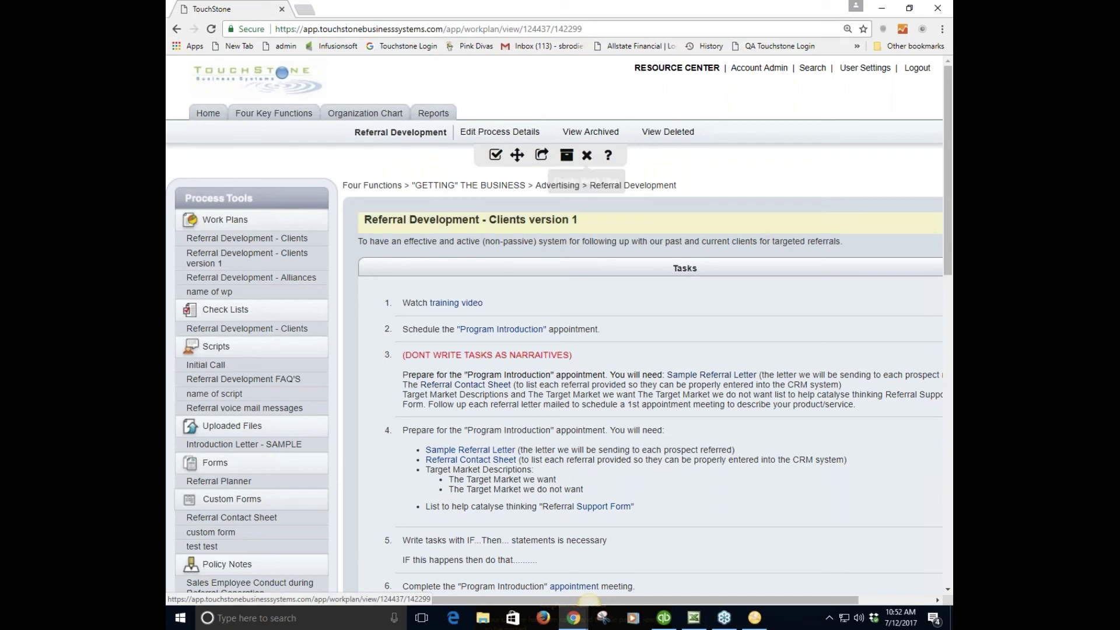
{"action": "left_click", "coordinate": [586, 158]}
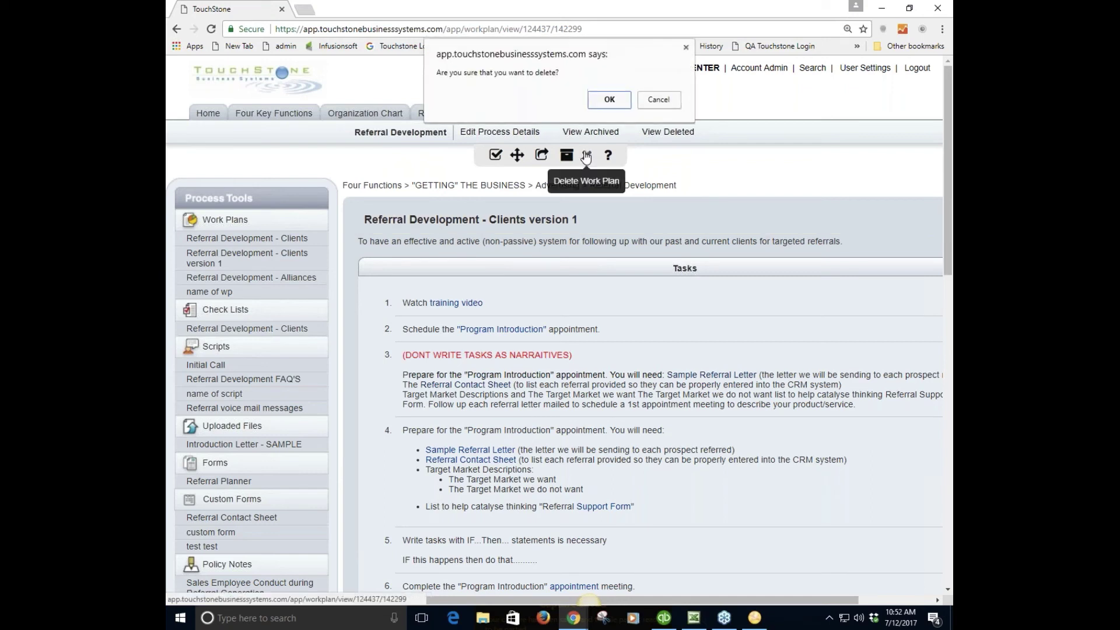
{"action": "left_click", "coordinate": [609, 100]}
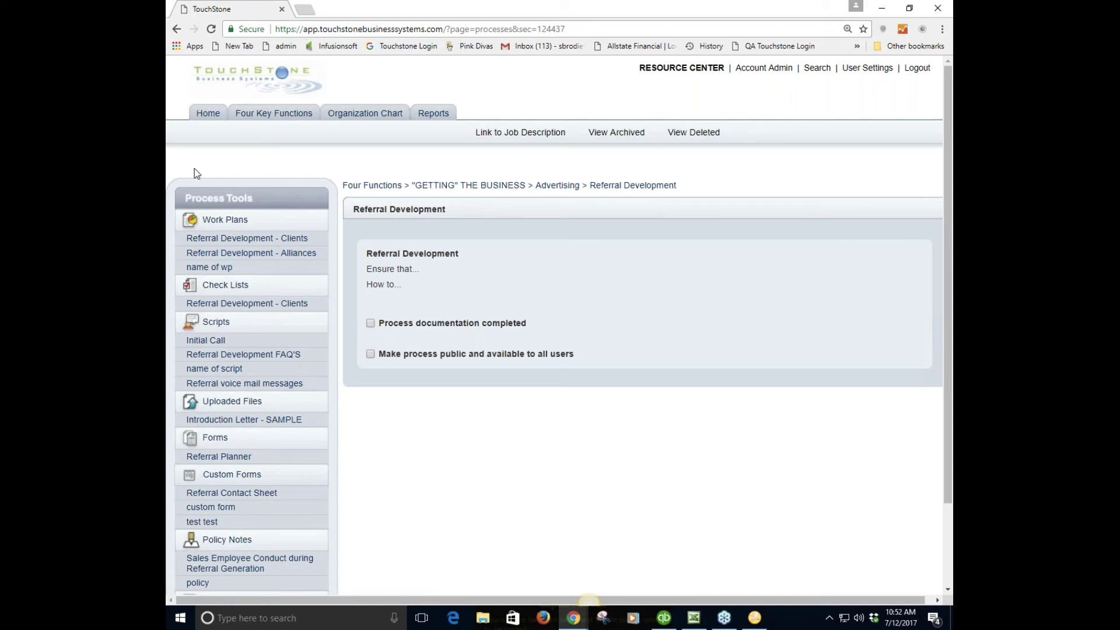
- From the Manager of Marketing & Sales control panel, open the Referral Development process and its Referral Development - Clients check list
{"action": "left_click", "coordinate": [209, 114]}
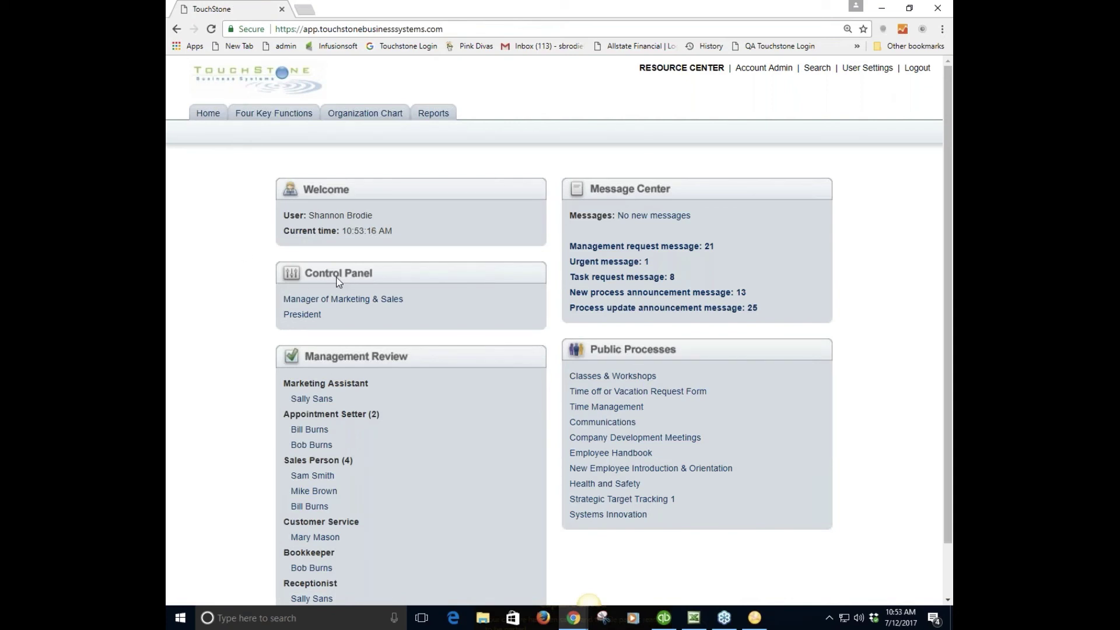
{"action": "left_click", "coordinate": [359, 300]}
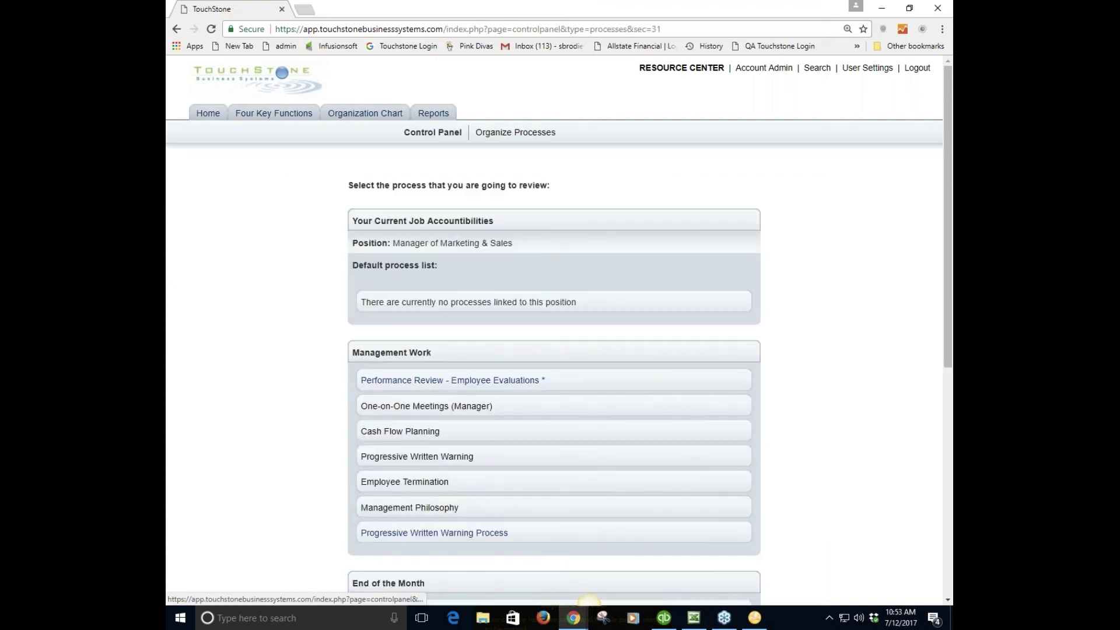
{"action": "scroll", "coordinate": [309, 339], "scroll_direction": "down", "scroll_amount": 4}
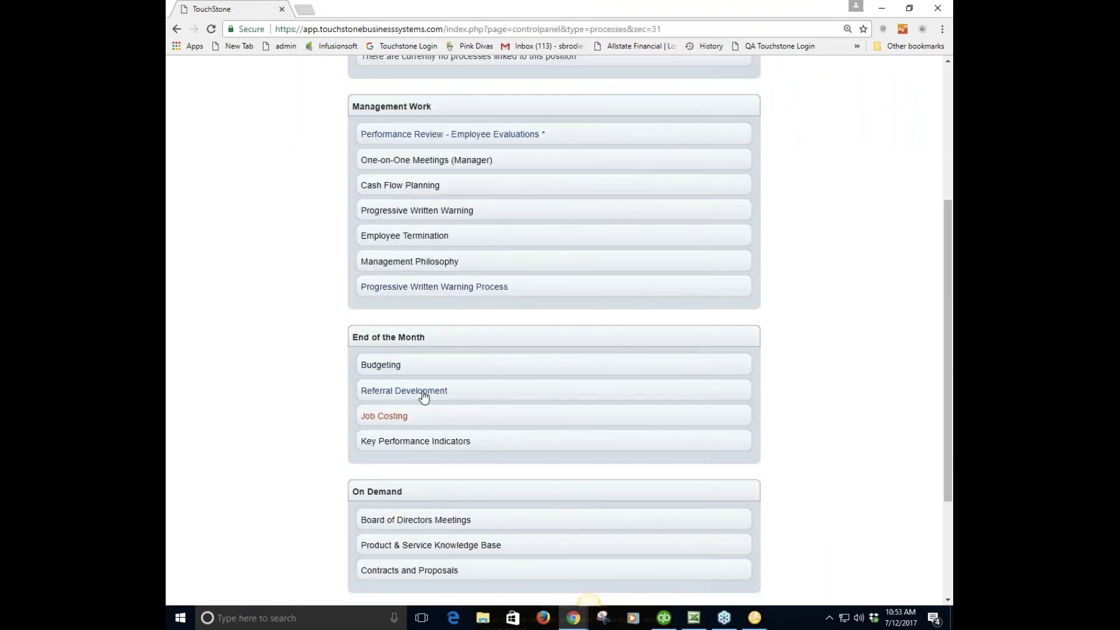
{"action": "left_click", "coordinate": [423, 392]}
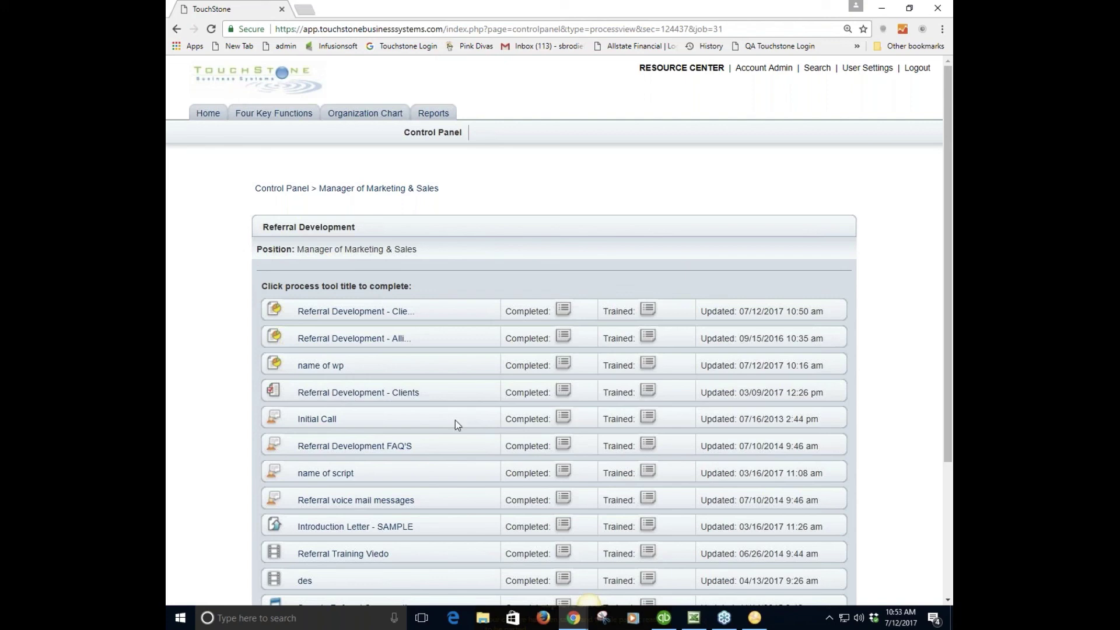
{"action": "left_click", "coordinate": [373, 394]}
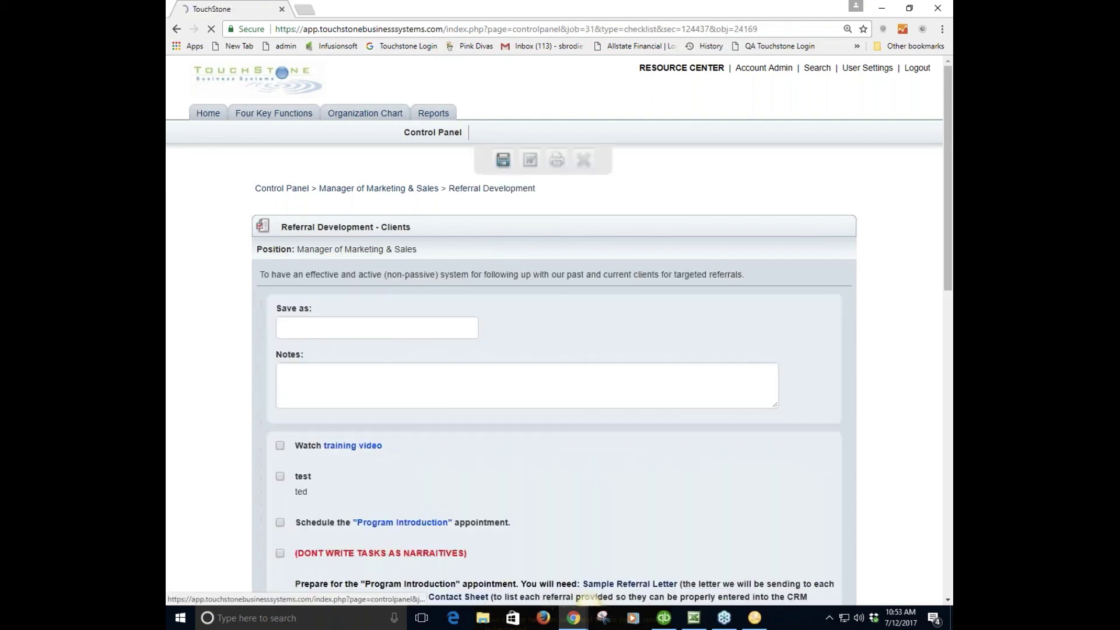
- Mark the first four check list tasks as done, from "Watch training video" to "(DONT WRITE TASKS AS NARRAITIVES)", and save the check list
{"action": "scroll", "coordinate": [558, 431], "scroll_direction": "down", "scroll_amount": 2}
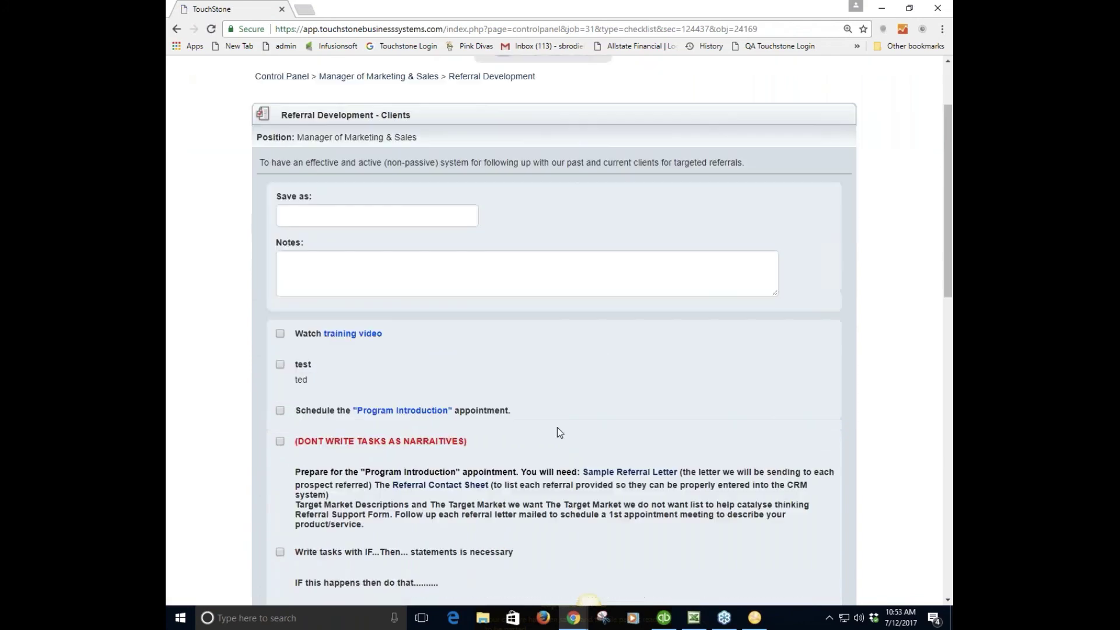
{"action": "left_click", "coordinate": [280, 322]}
{"action": "left_click", "coordinate": [280, 353]}
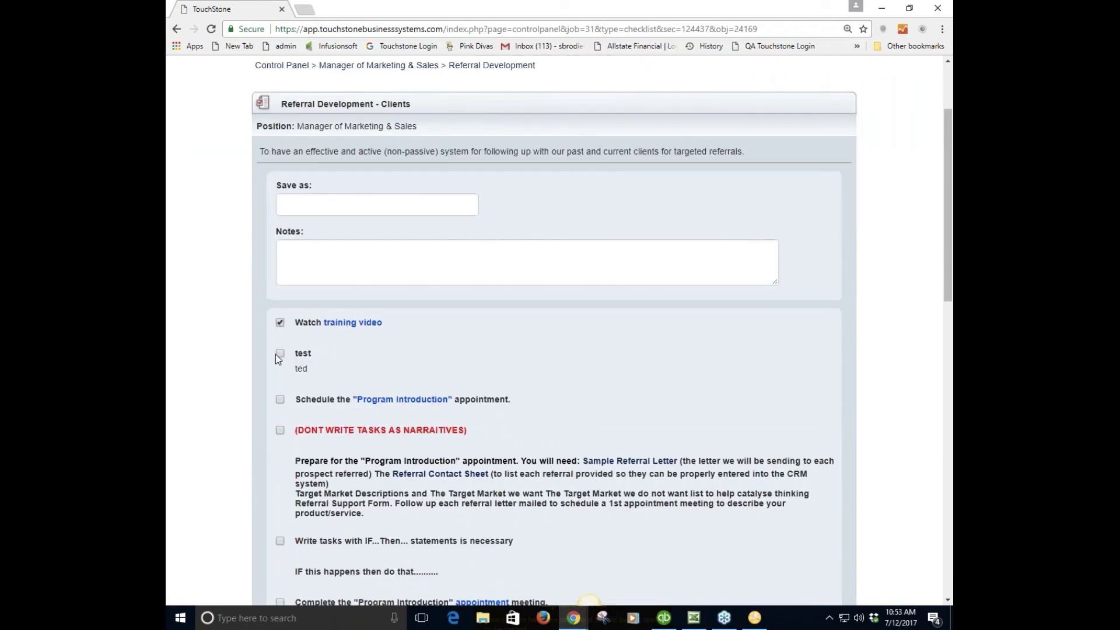
{"action": "left_click", "coordinate": [280, 399]}
{"action": "left_click", "coordinate": [280, 430]}
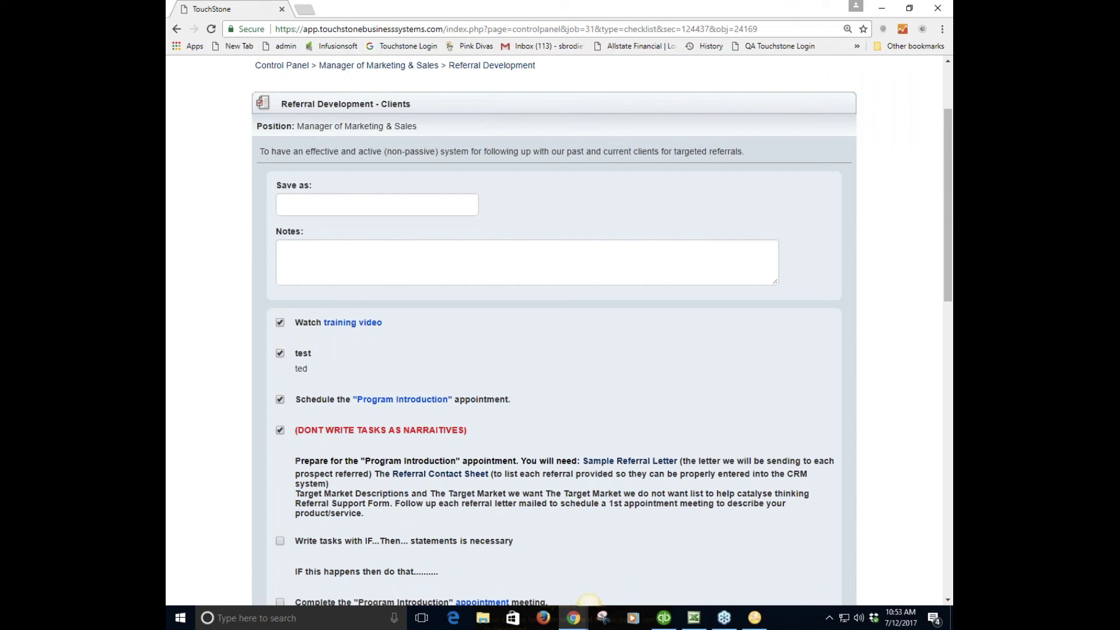
{"action": "left_click", "coordinate": [317, 213]}
{"action": "left_click", "coordinate": [316, 259]}
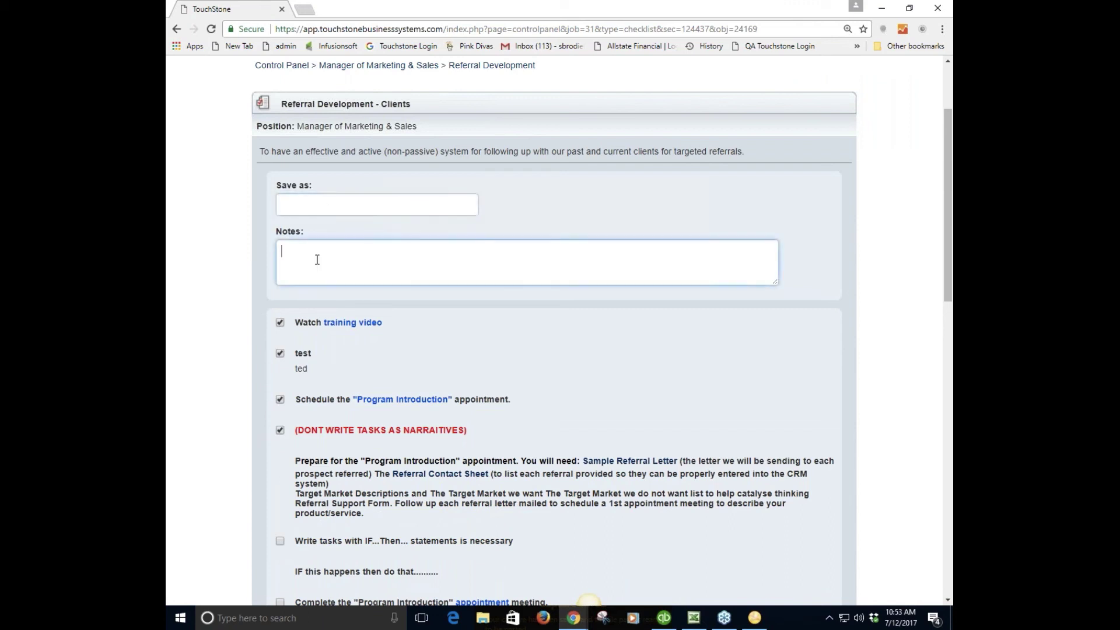
{"action": "scroll", "coordinate": [703, 268], "scroll_direction": "up", "scroll_amount": 3}
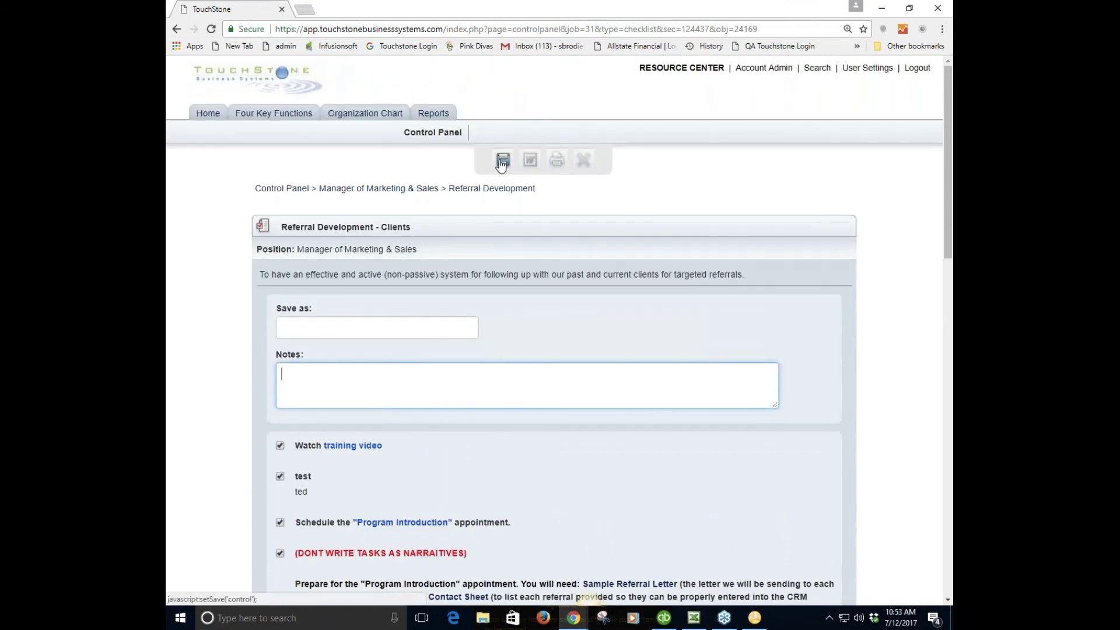
{"action": "left_click", "coordinate": [501, 162]}
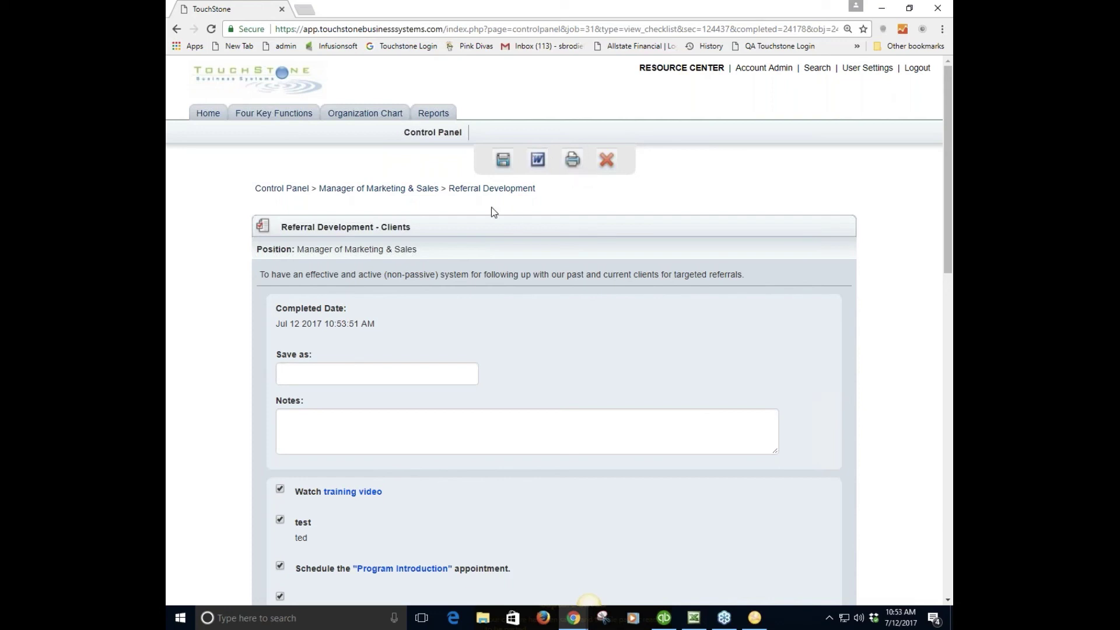
- Return to the Referral Development process and review the completed Referral Development - Clients check list dated Jul 12 2017 10:53:51 AM
{"action": "left_click", "coordinate": [508, 191]}
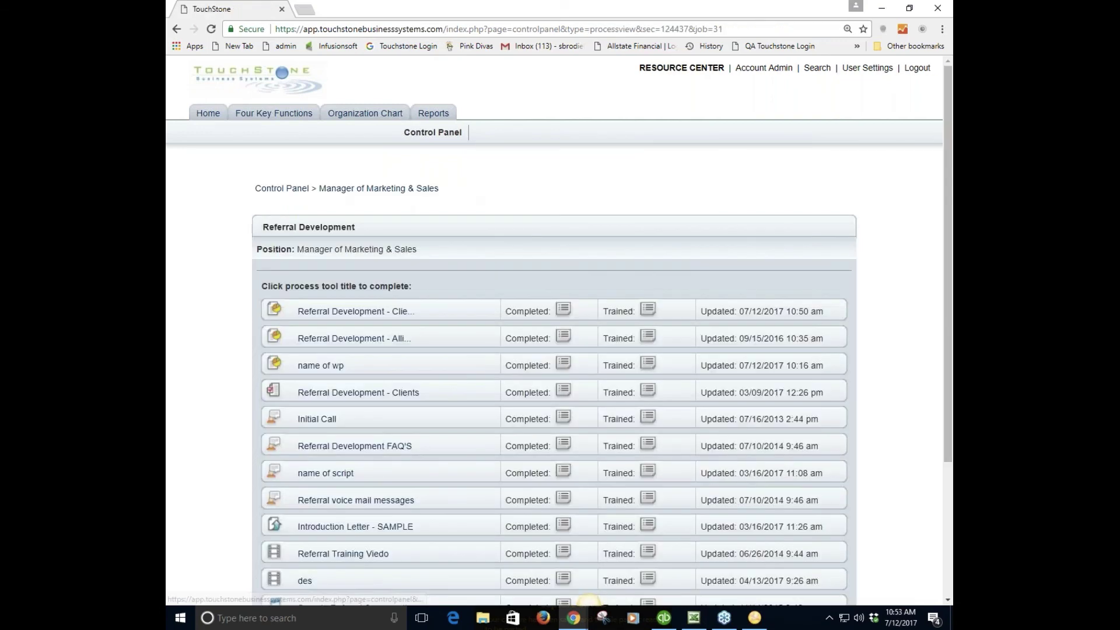
{"action": "left_click", "coordinate": [563, 391]}
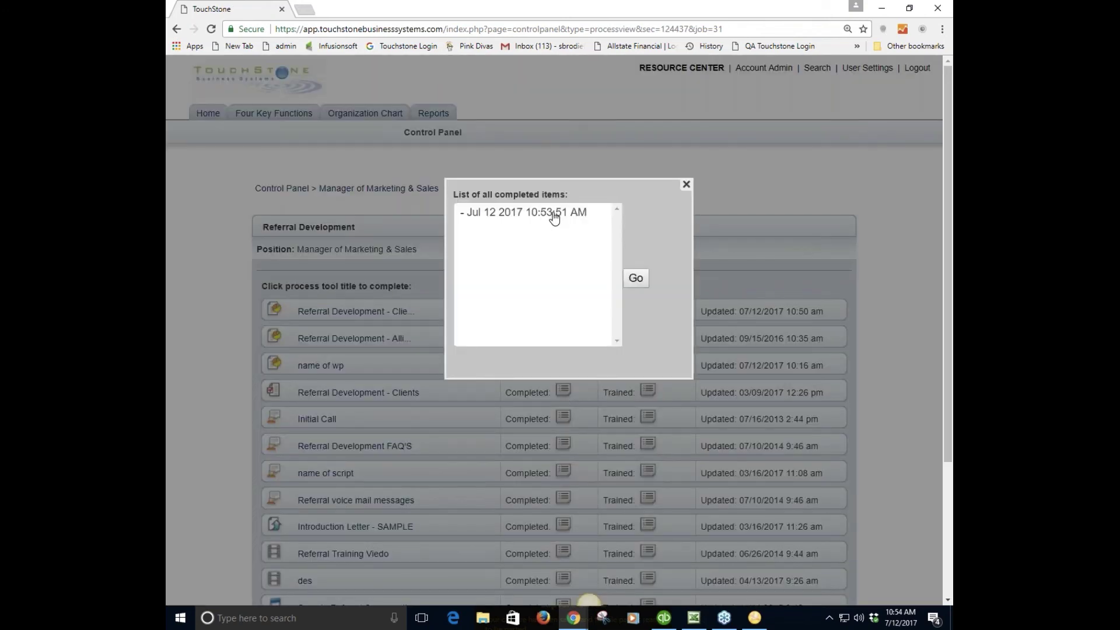
{"action": "left_click", "coordinate": [554, 214]}
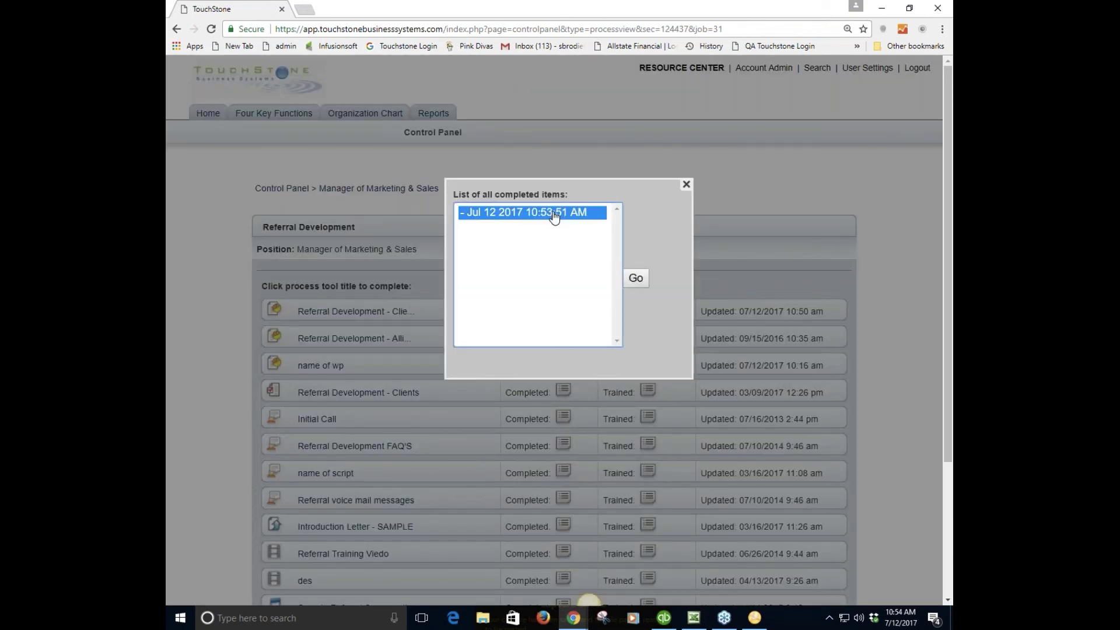
{"action": "left_click", "coordinate": [636, 280]}
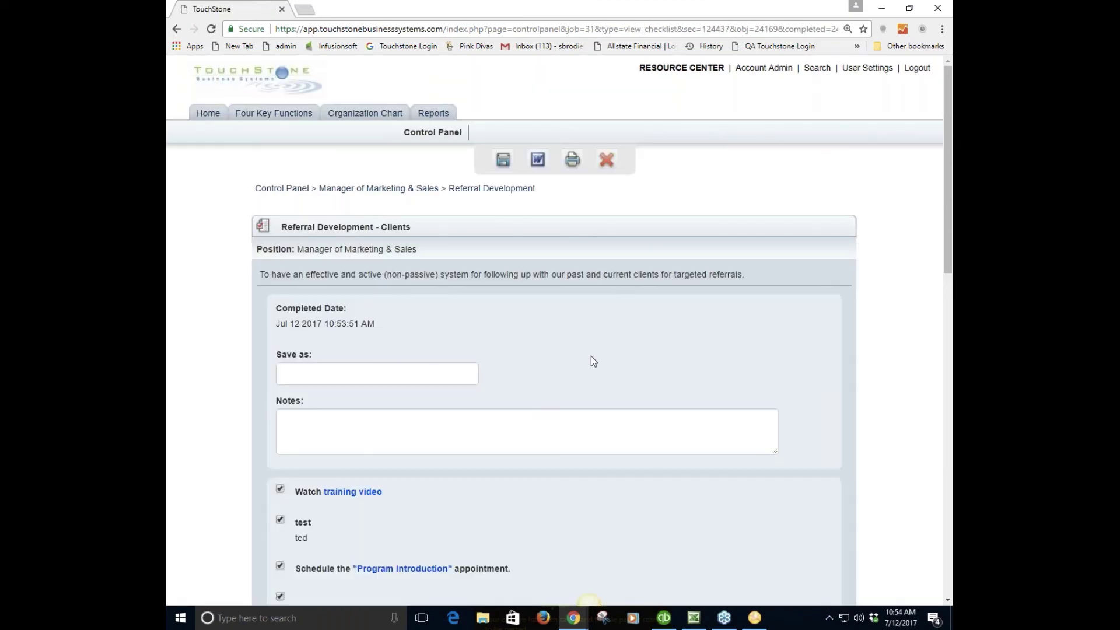
{"action": "scroll", "coordinate": [590, 356], "scroll_direction": "down", "scroll_amount": 1}
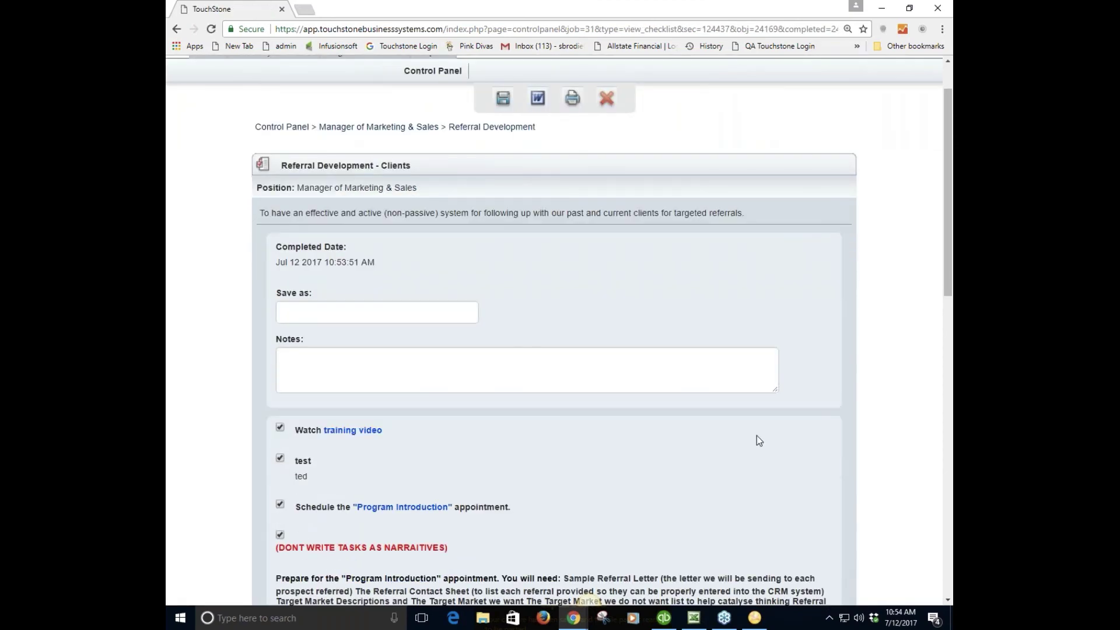
{"action": "scroll", "coordinate": [759, 435], "scroll_direction": "up", "scroll_amount": 1}
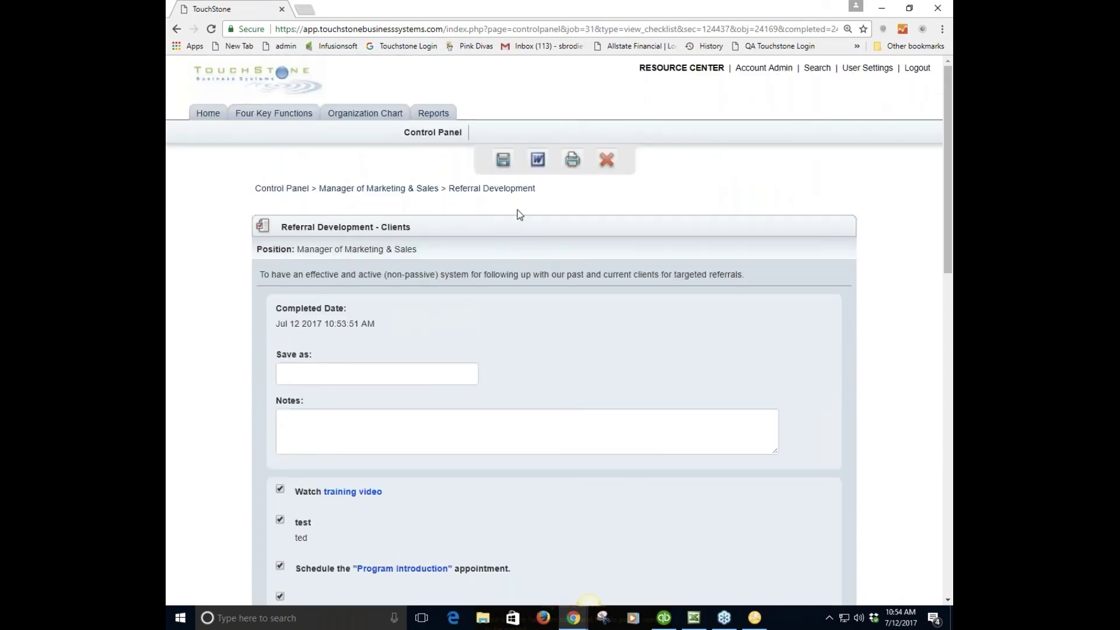
- Start a fresh Referral Development - Clients check list, mark "Watch training video", "test" and "Schedule the Program Introduction appointment" as done, and save it
{"action": "left_click", "coordinate": [461, 188]}
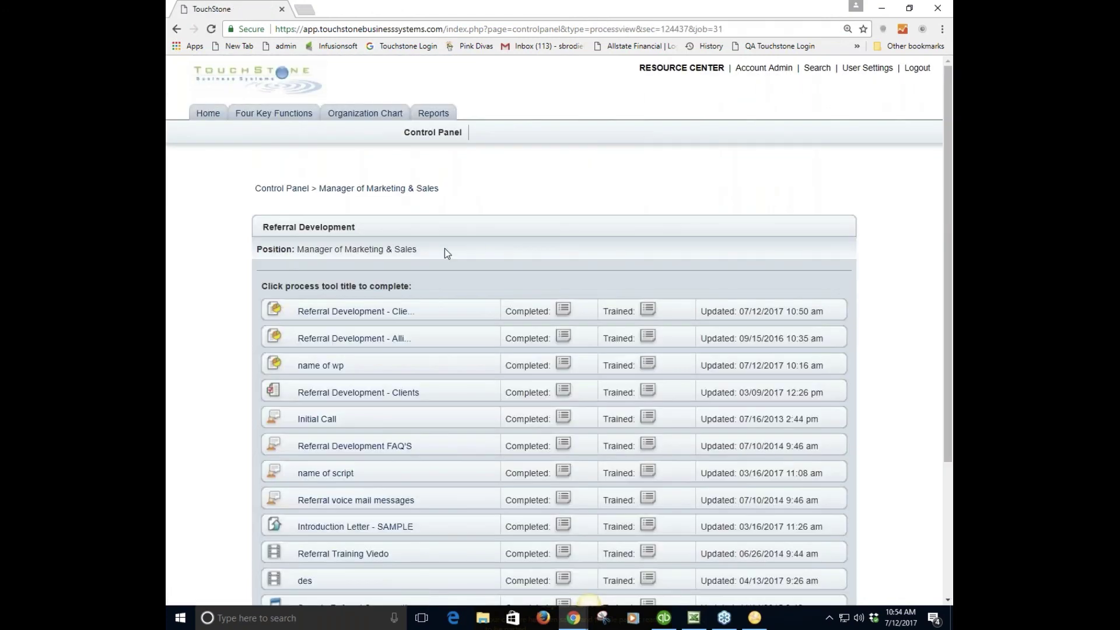
{"action": "left_click", "coordinate": [372, 393]}
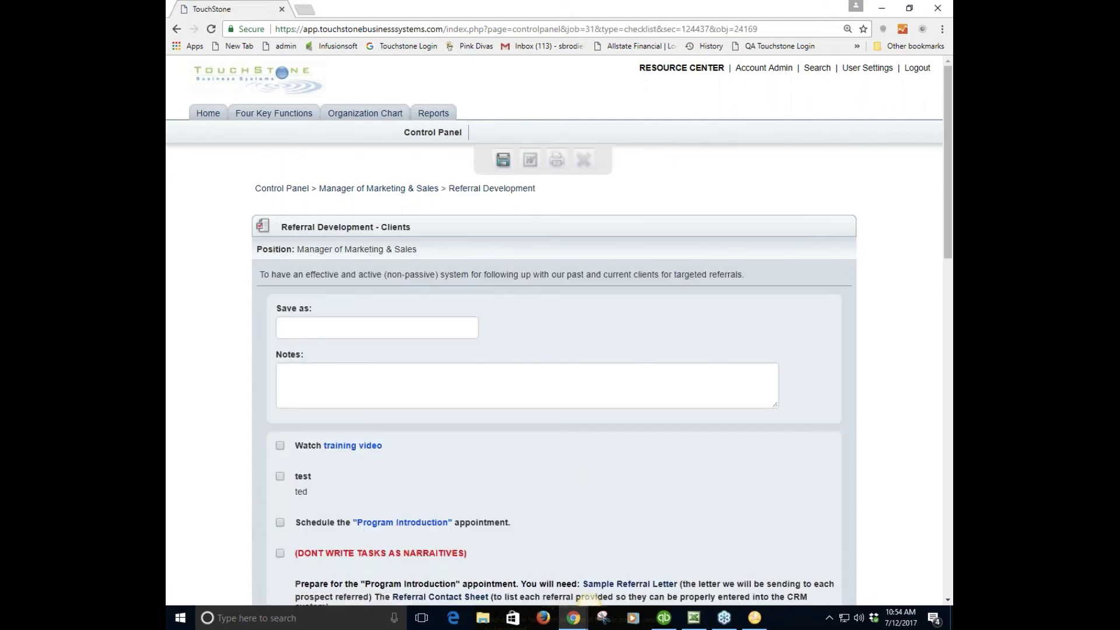
{"action": "left_click", "coordinate": [280, 446]}
{"action": "left_click", "coordinate": [280, 476]}
{"action": "left_click", "coordinate": [280, 523]}
{"action": "left_click", "coordinate": [503, 160]}
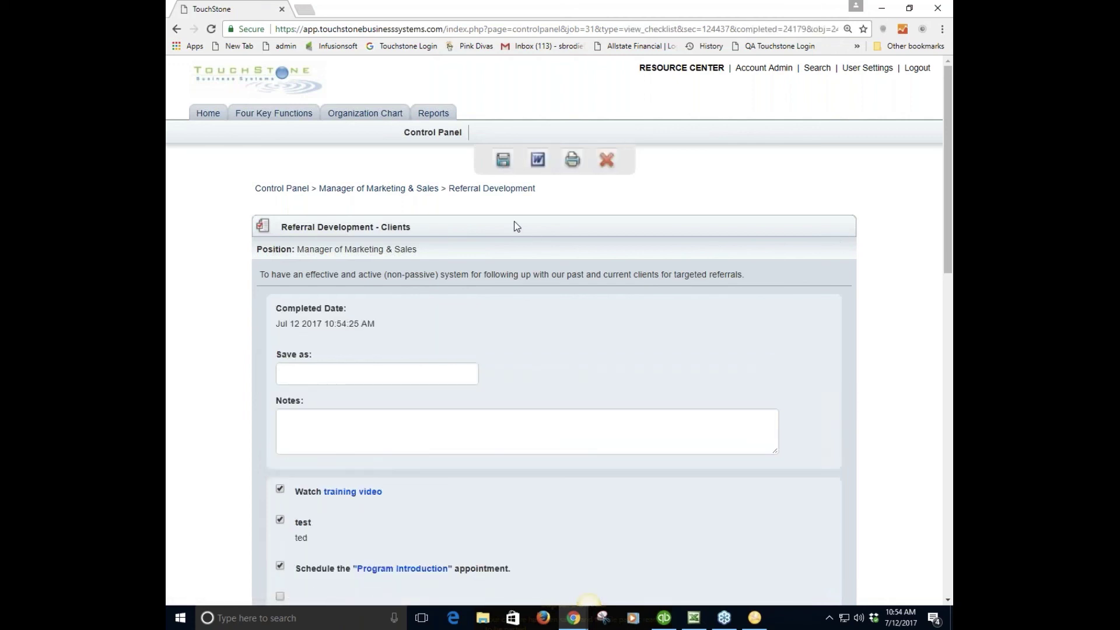
- Run a Management Review report for the second user in the user list and browse the listed completed items
{"action": "left_click", "coordinate": [436, 119]}
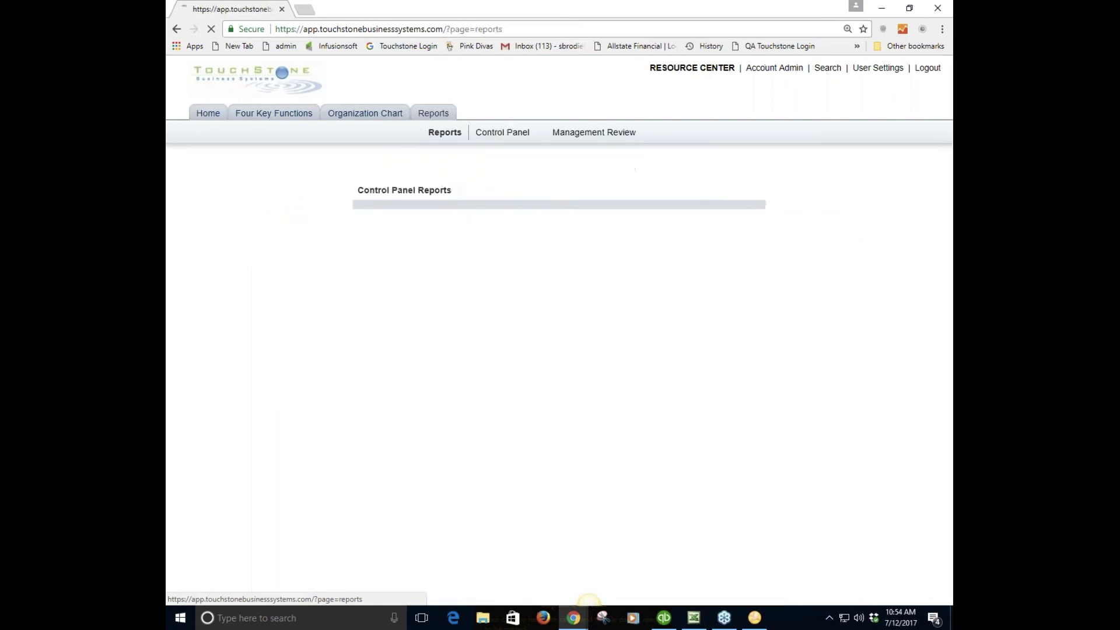
{"action": "left_click", "coordinate": [607, 138]}
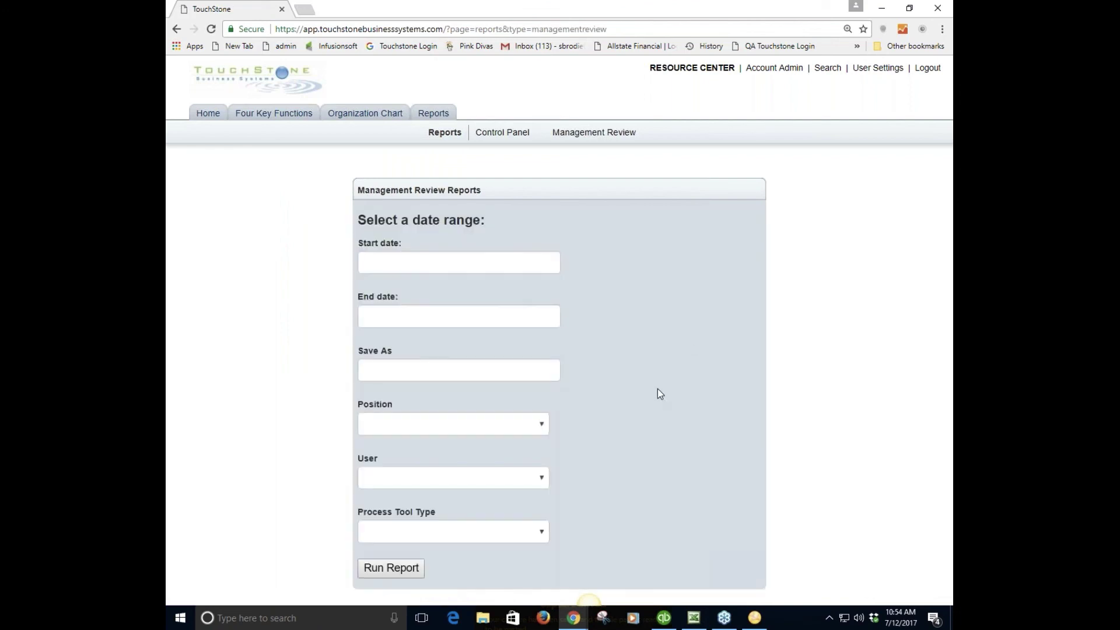
{"action": "left_click", "coordinate": [522, 480]}
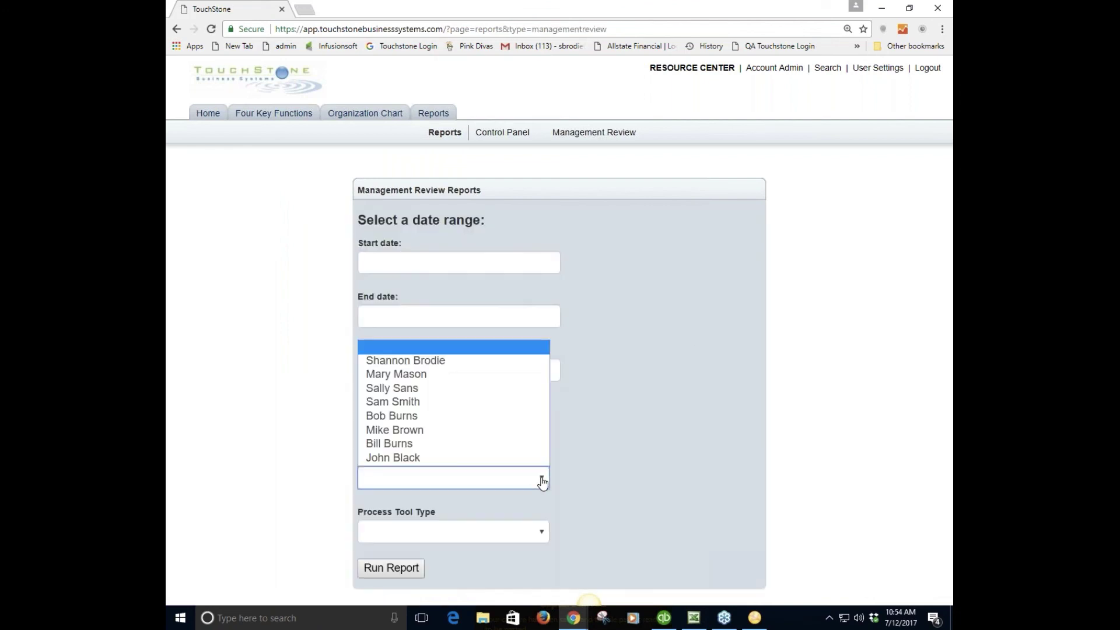
{"action": "left_click", "coordinate": [505, 375]}
{"action": "left_click", "coordinate": [392, 567]}
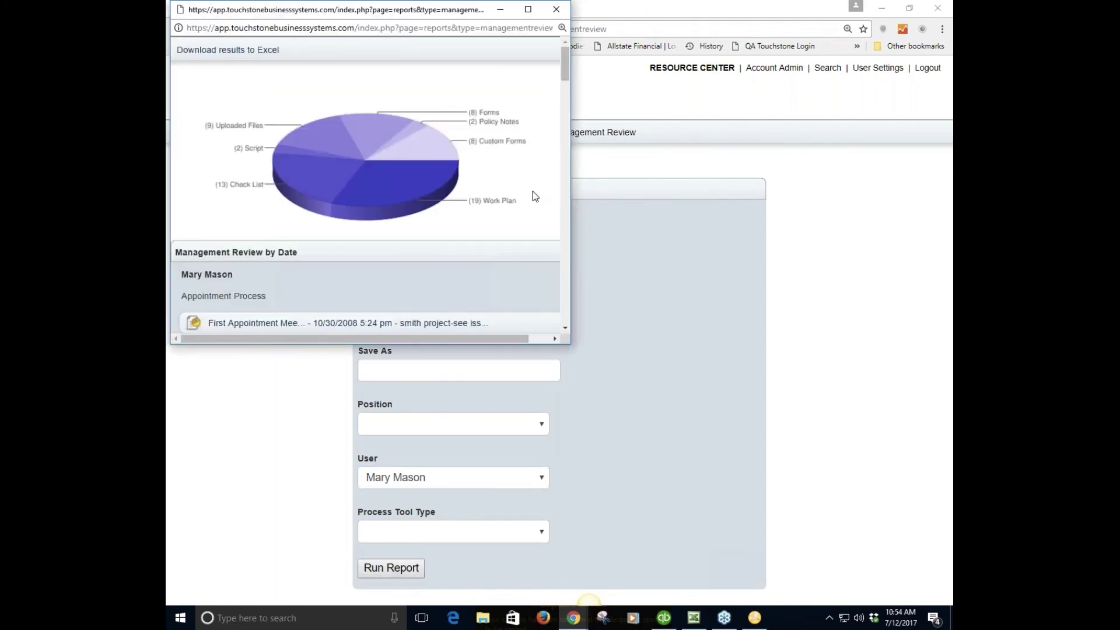
{"action": "left_click_drag", "start_coordinate": [565, 72], "coordinate": [581, 110]}
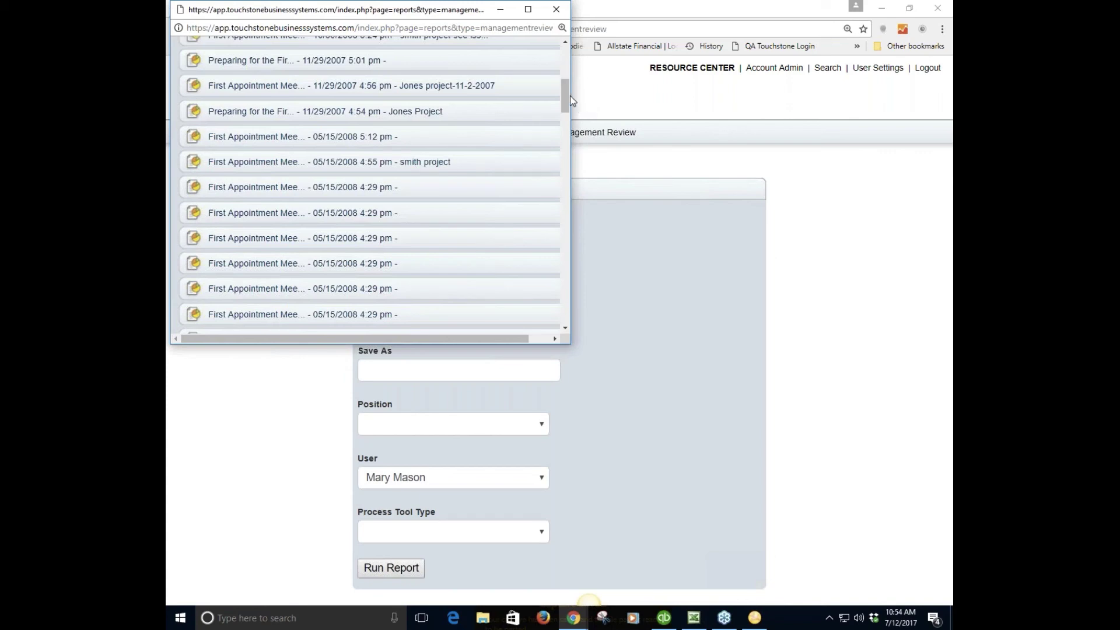
{"action": "left_click_drag", "start_coordinate": [442, 11], "coordinate": [841, 155]}
- View the report's start date calendar without choosing a date, and return to the home page
{"action": "left_click", "coordinate": [407, 262]}
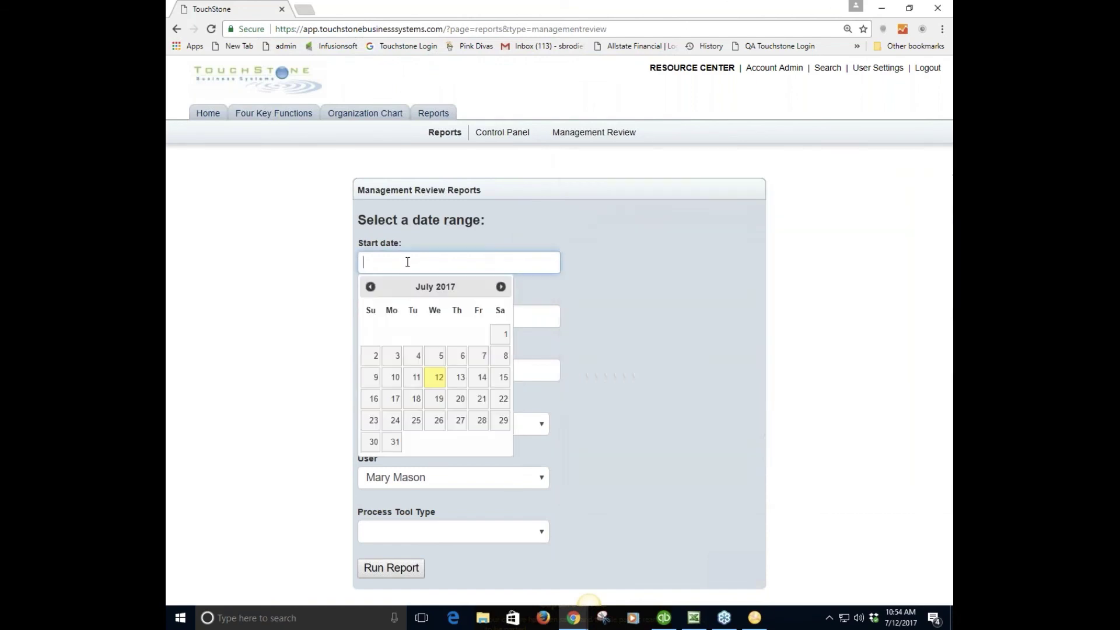
{"action": "left_click", "coordinate": [716, 380]}
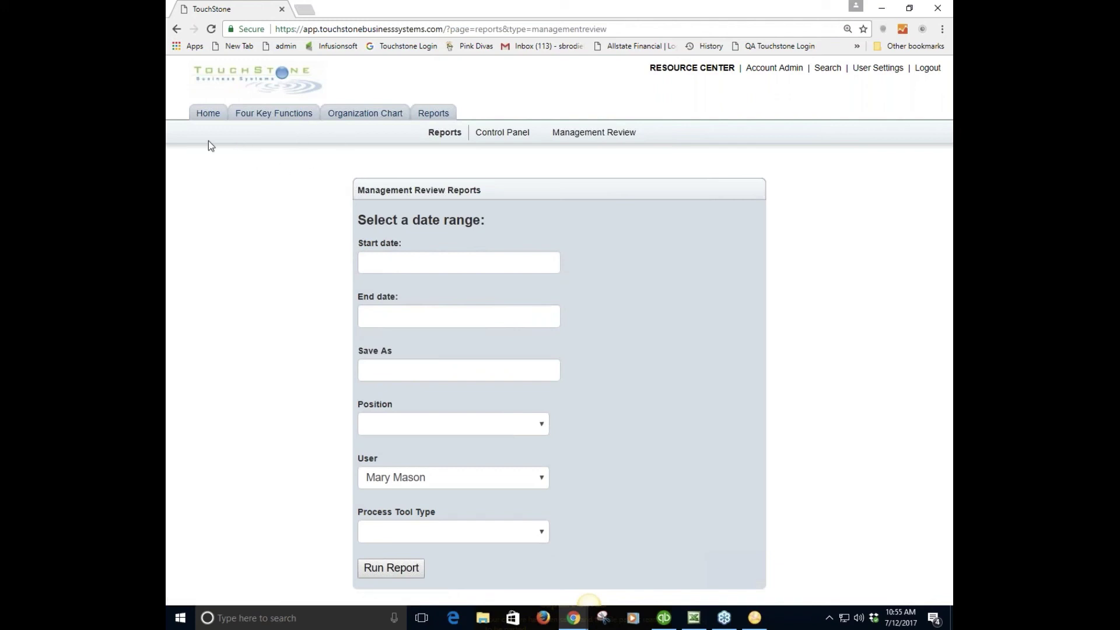
{"action": "left_click", "coordinate": [207, 114]}
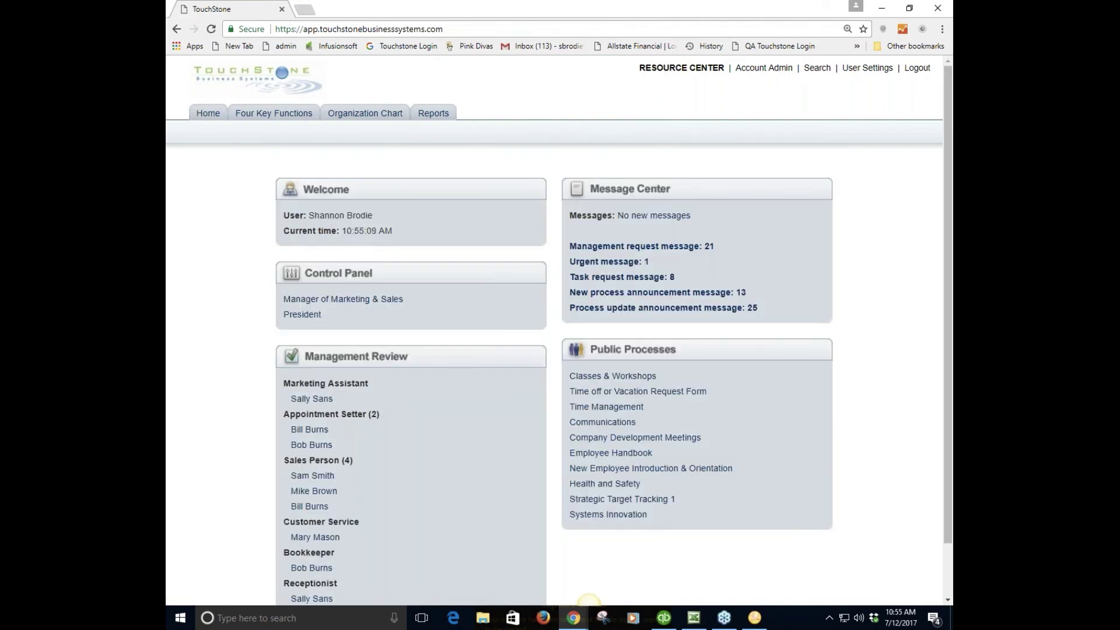